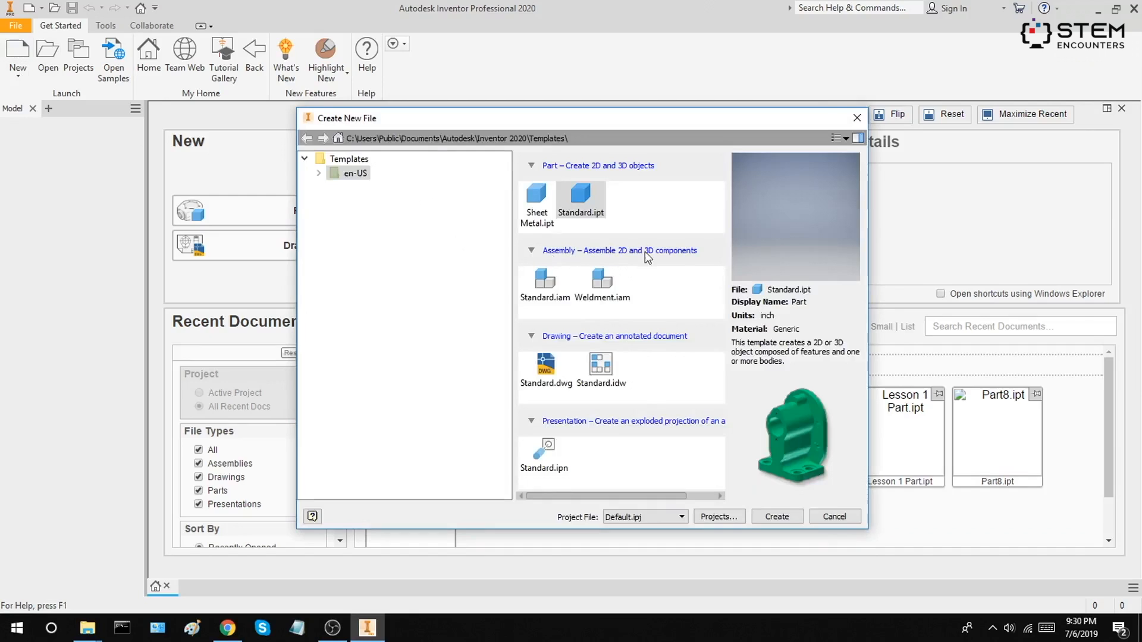
- Create a new assembly file from the Standard.iam template
{"action": "left_click", "coordinate": [554, 286]}
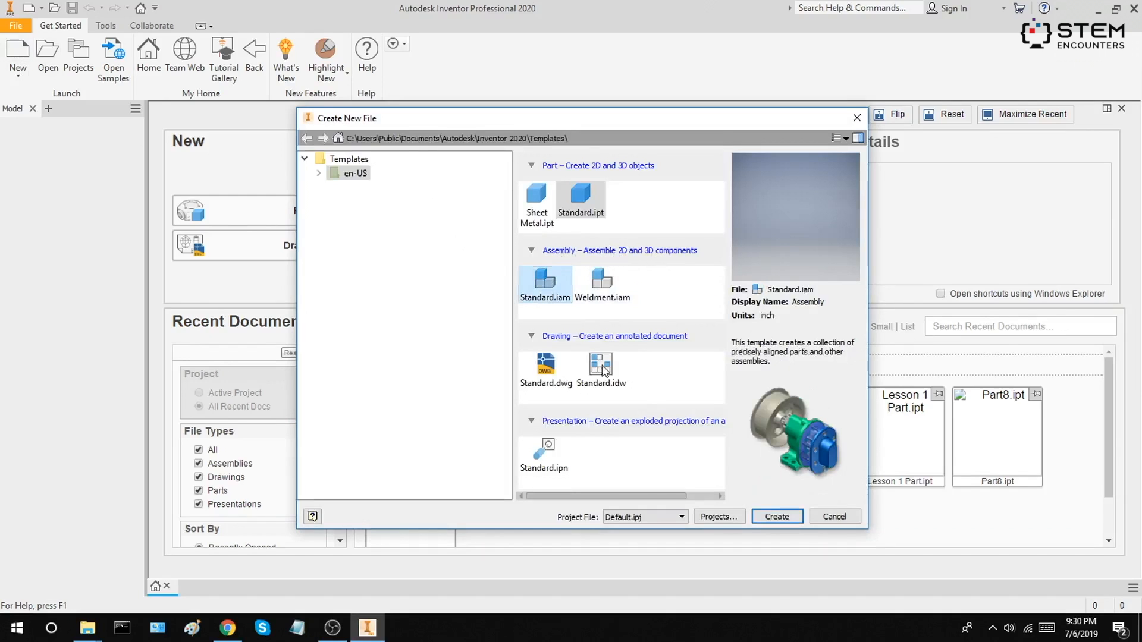
{"action": "left_click", "coordinate": [776, 517]}
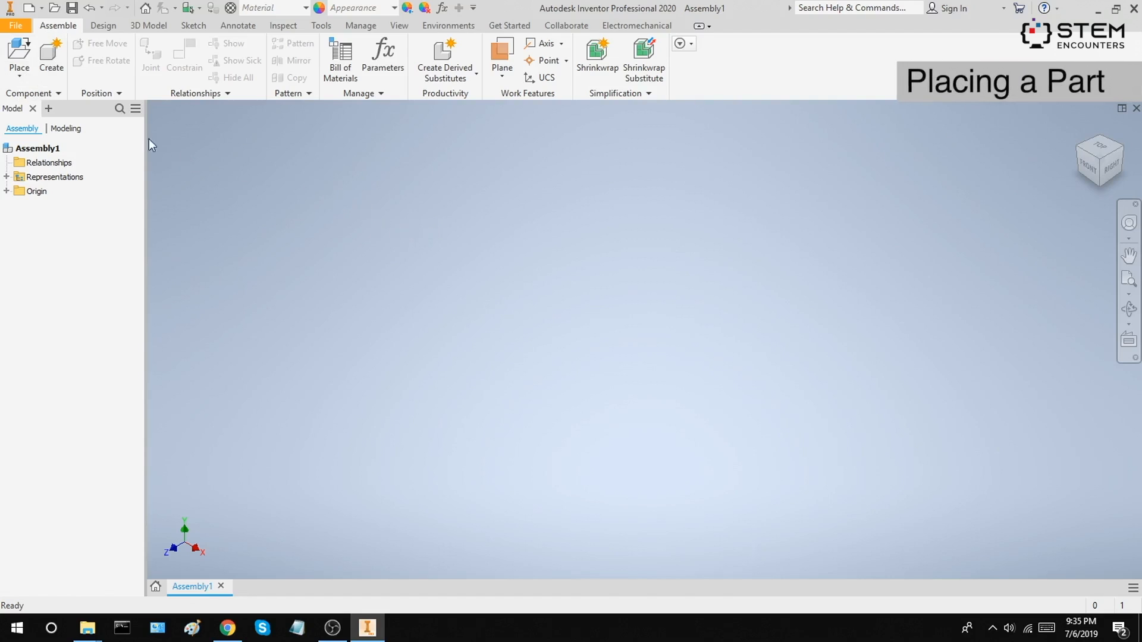
- Start placing the Color Block part from the Lesson 4 CAD Files folder, located within CAD Shenanigans 2019 and LEADERS
{"action": "left_click", "coordinate": [27, 74]}
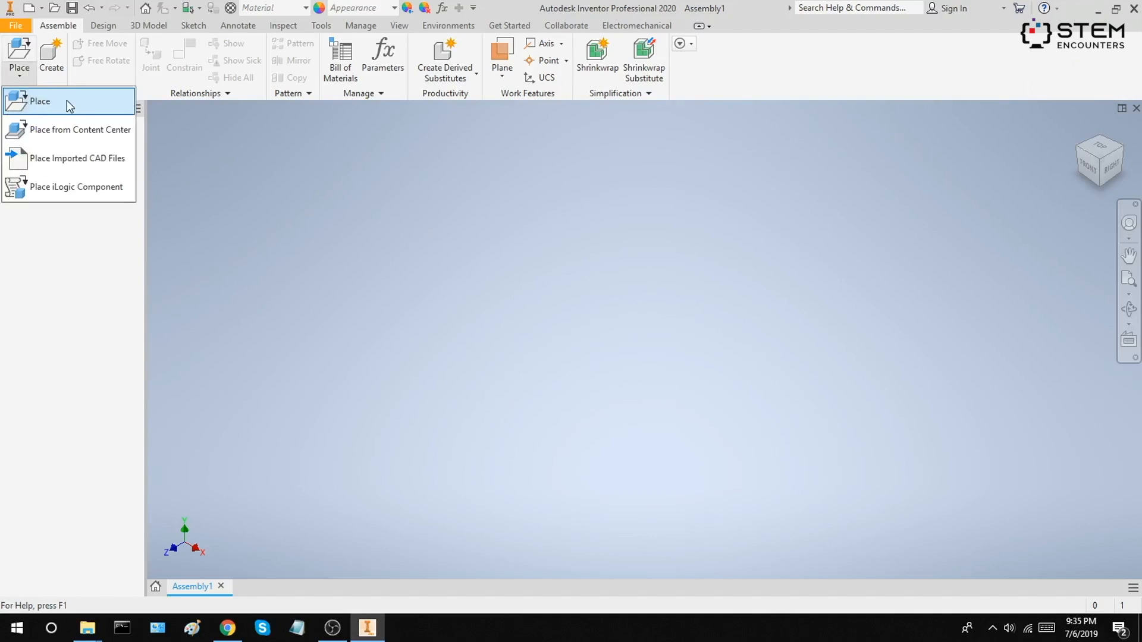
{"action": "left_click", "coordinate": [23, 54]}
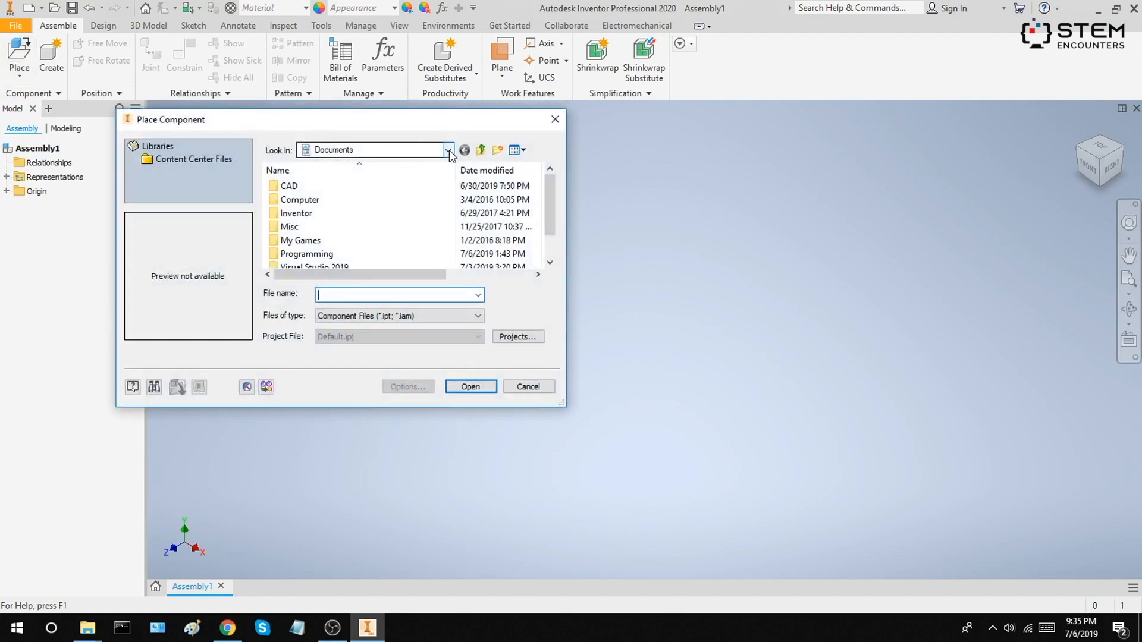
{"action": "left_click", "coordinate": [449, 150]}
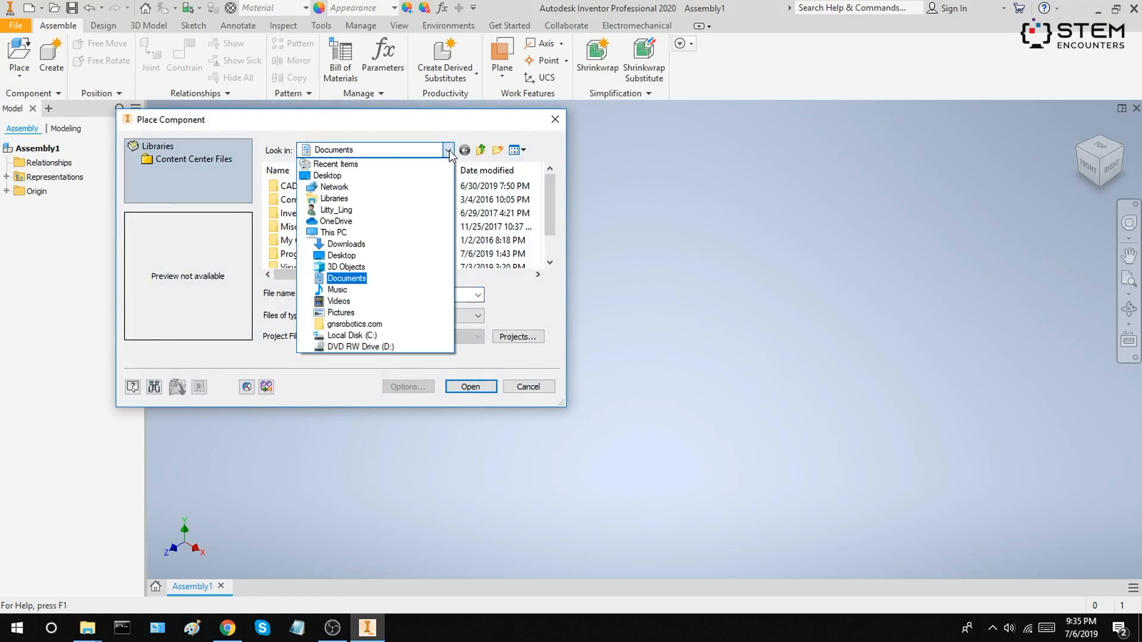
{"action": "left_click", "coordinate": [405, 324]}
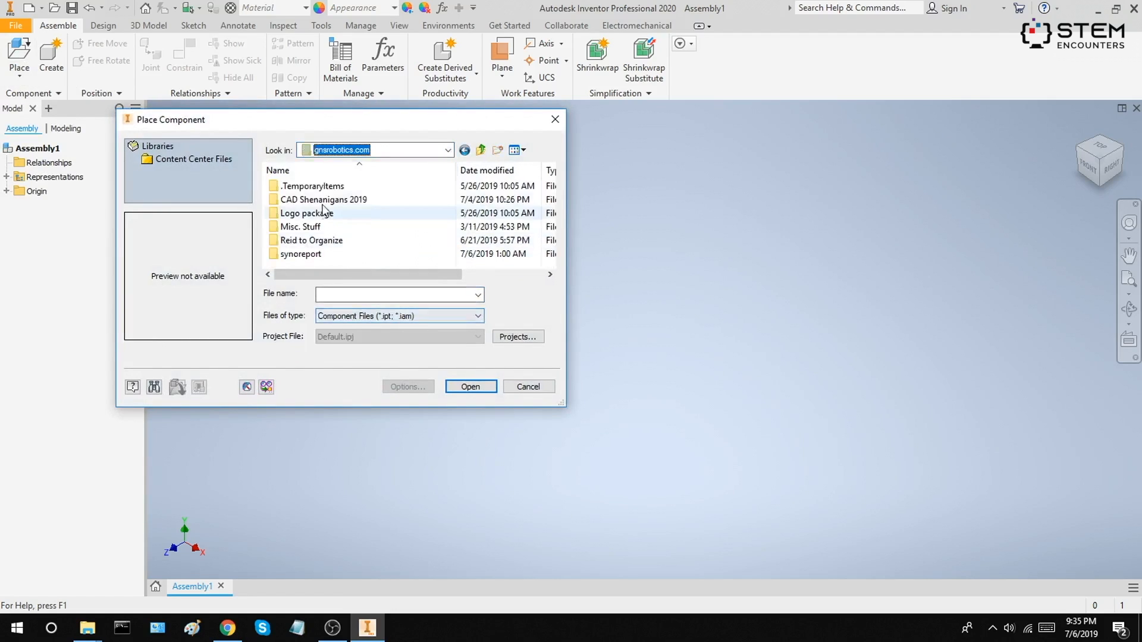
{"action": "double_click", "coordinate": [335, 205]}
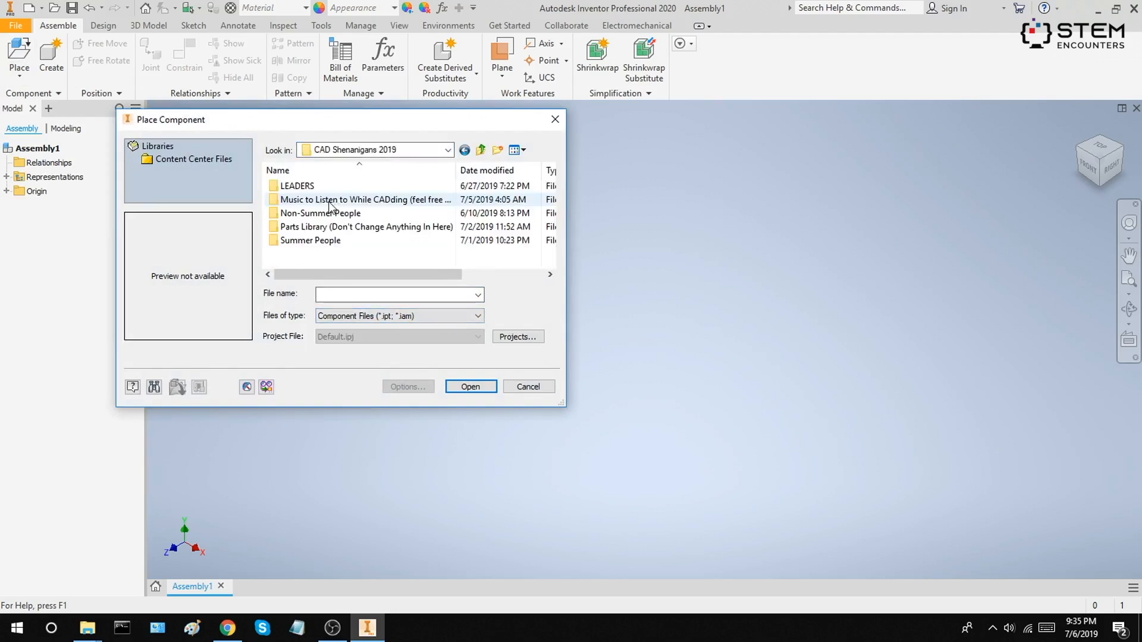
{"action": "left_click", "coordinate": [335, 189]}
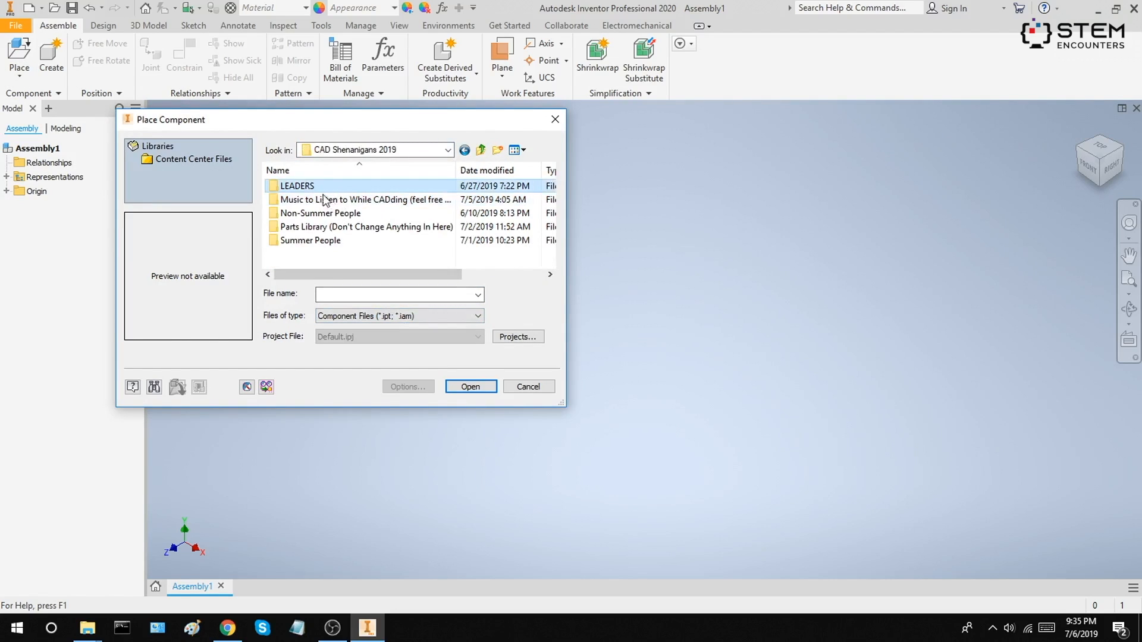
{"action": "double_click", "coordinate": [319, 188]}
{"action": "left_click", "coordinate": [322, 213]}
{"action": "double_click", "coordinate": [322, 213]}
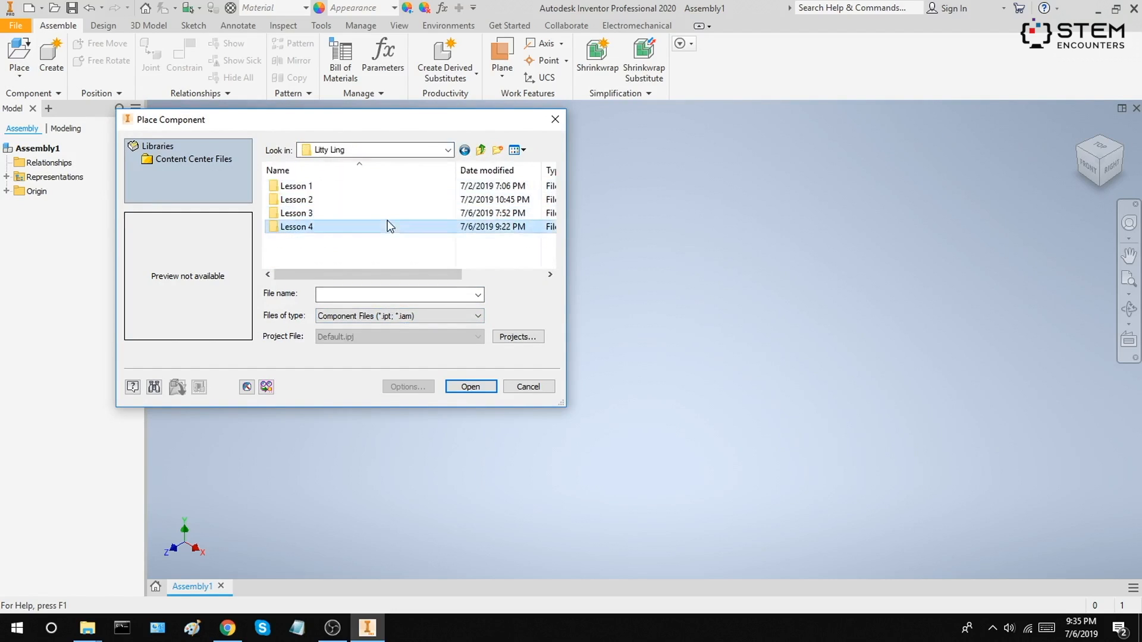
{"action": "double_click", "coordinate": [387, 226]}
{"action": "left_click", "coordinate": [331, 186]}
{"action": "double_click", "coordinate": [329, 186]}
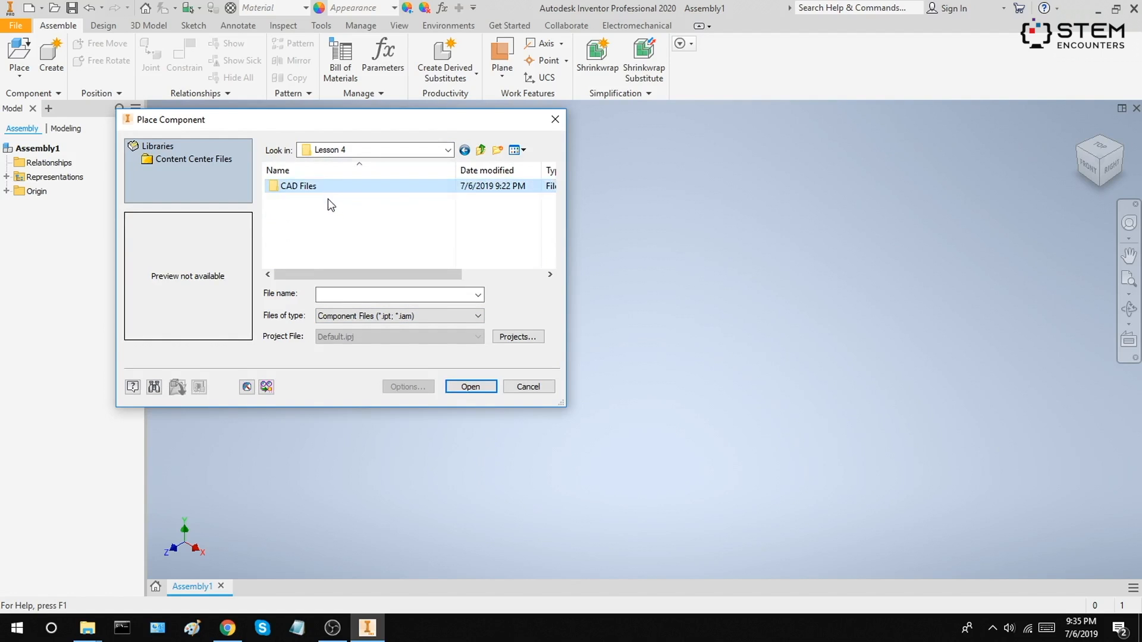
{"action": "double_click", "coordinate": [327, 186]}
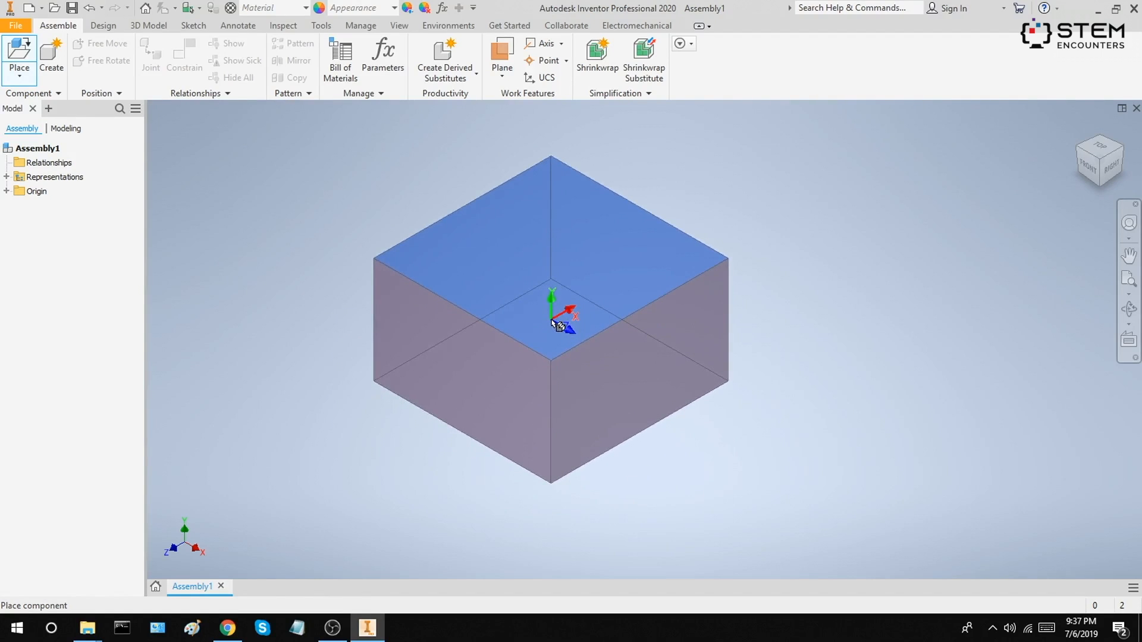
- Rotate the block preview in 90° turns about its X, Y and Z axes, finishing with the blue face up
{"action": "right_click", "coordinate": [551, 320]}
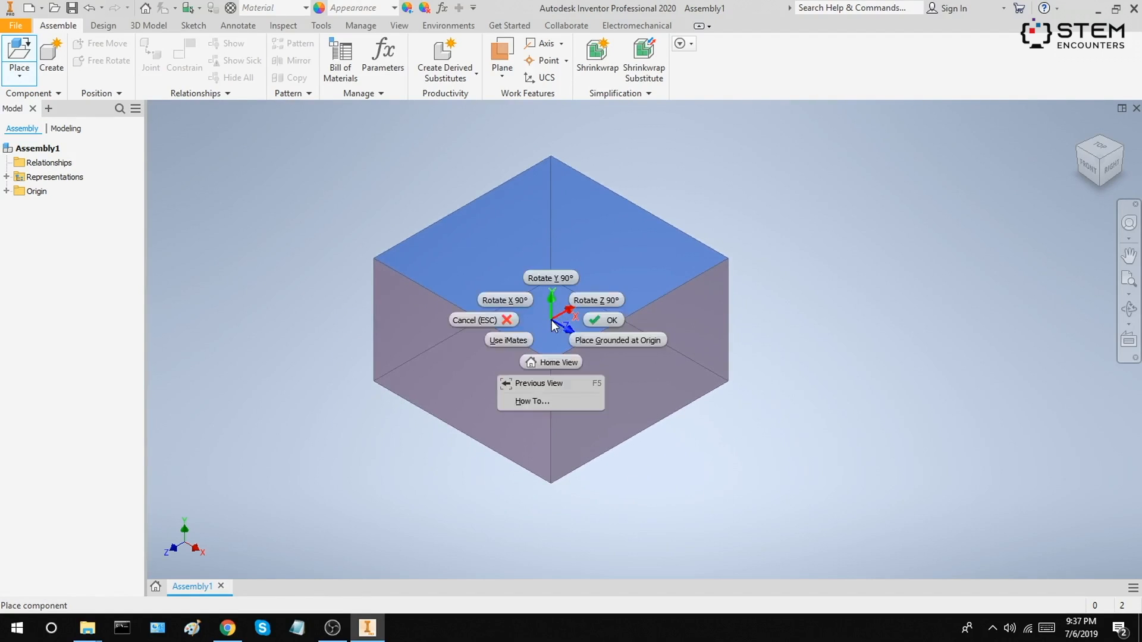
{"action": "left_click", "coordinate": [512, 302]}
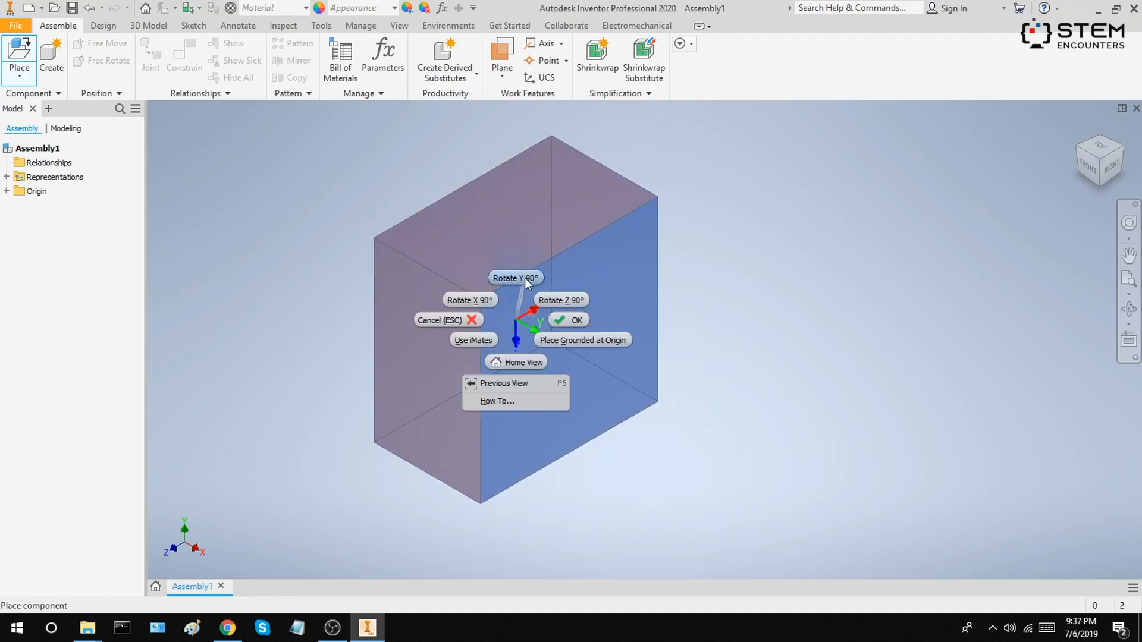
{"action": "left_click", "coordinate": [525, 279]}
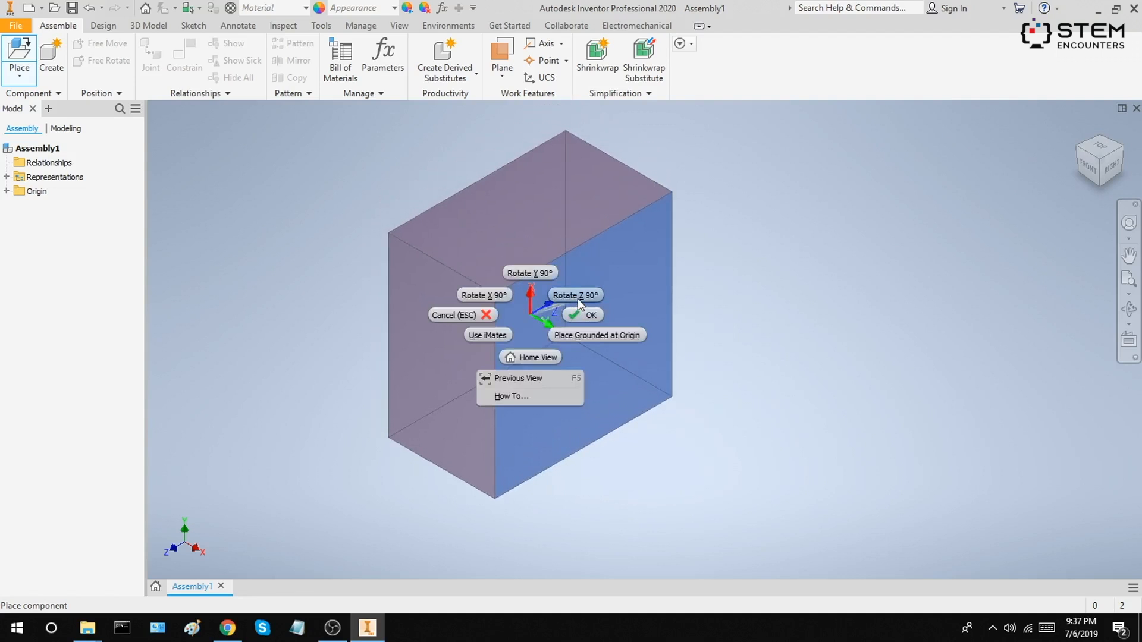
{"action": "left_click", "coordinate": [577, 296]}
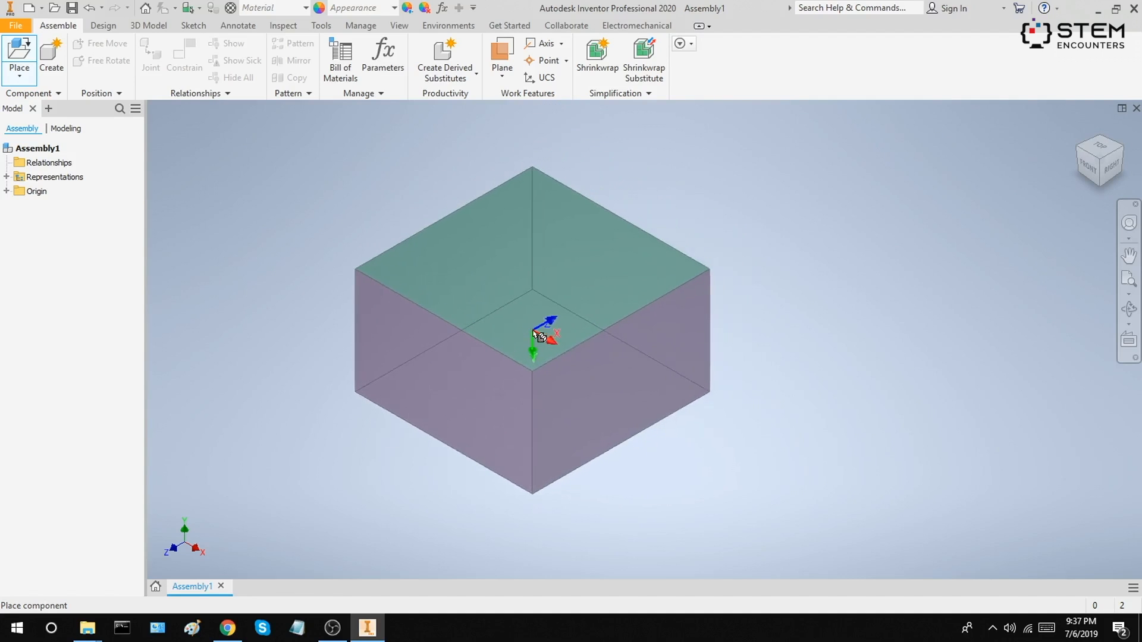
{"action": "right_click", "coordinate": [533, 331]}
{"action": "left_click", "coordinate": [556, 320]}
{"action": "right_click", "coordinate": [551, 325]}
{"action": "left_click", "coordinate": [579, 309]}
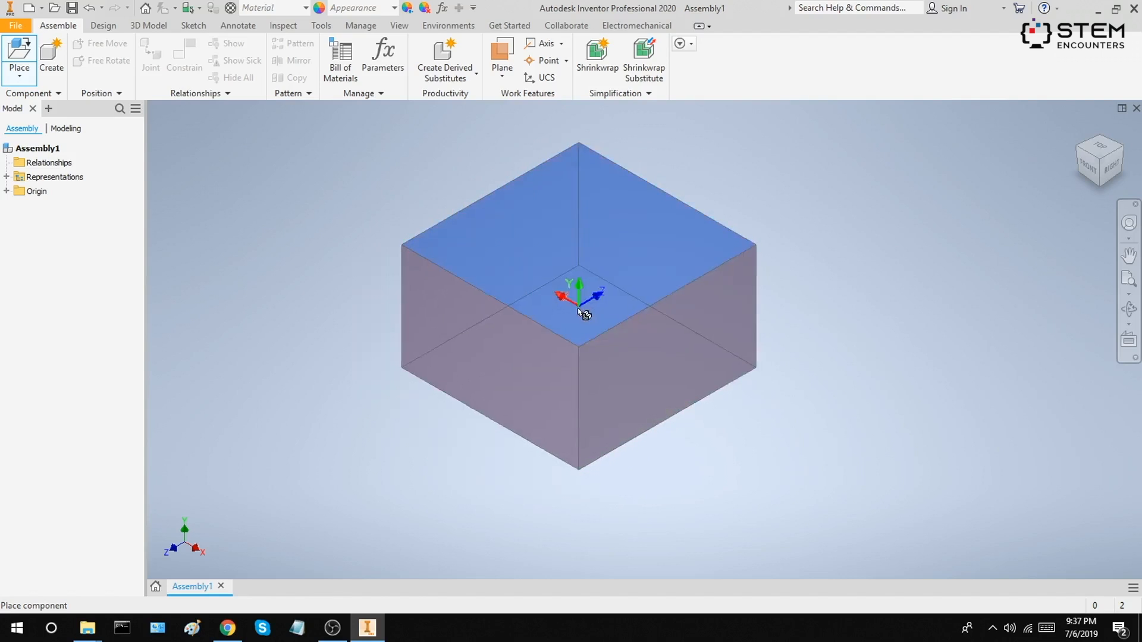
- Place two Color Block instances side by side in the assembly and end the placement
{"action": "right_click", "coordinate": [538, 323]}
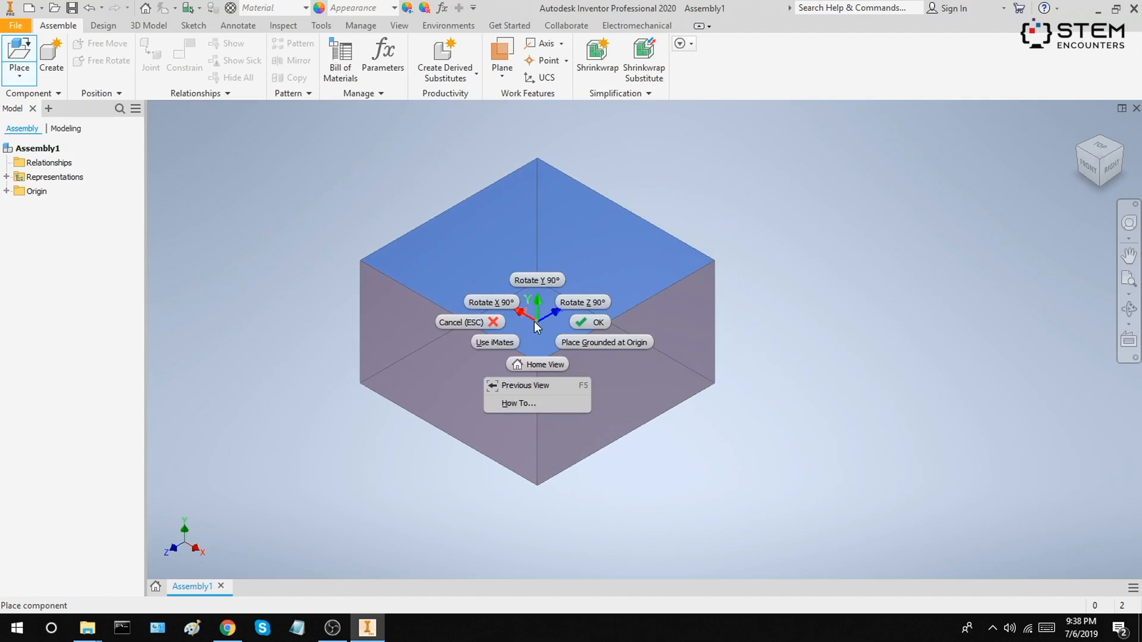
{"action": "left_click", "coordinate": [598, 342]}
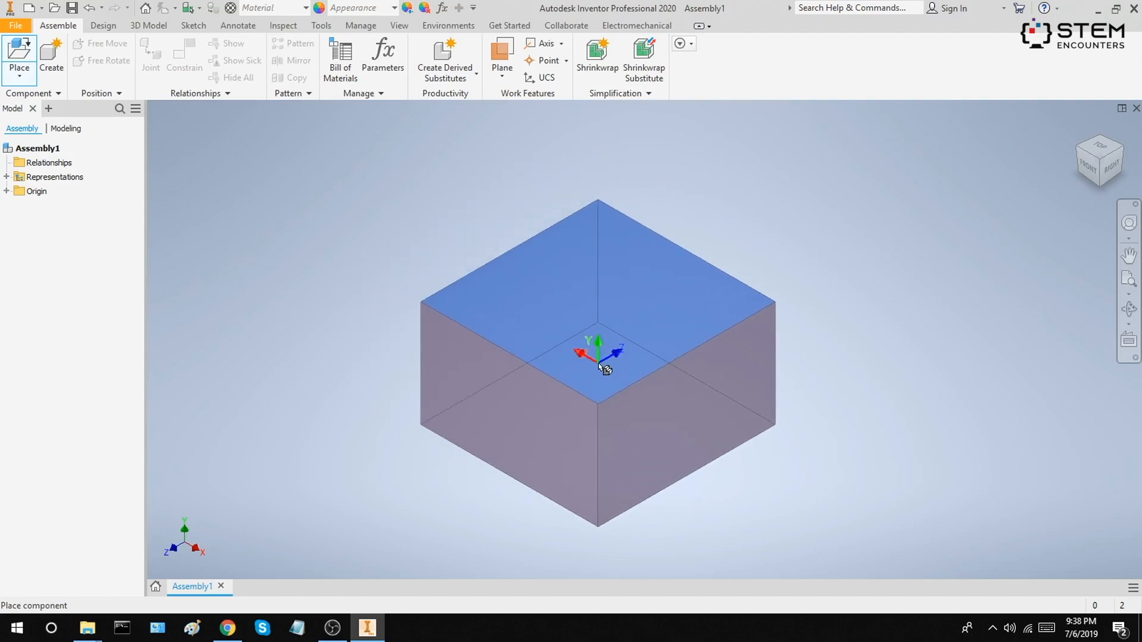
{"action": "middle_click_drag", "start_coordinate": [600, 367], "coordinate": [636, 345]}
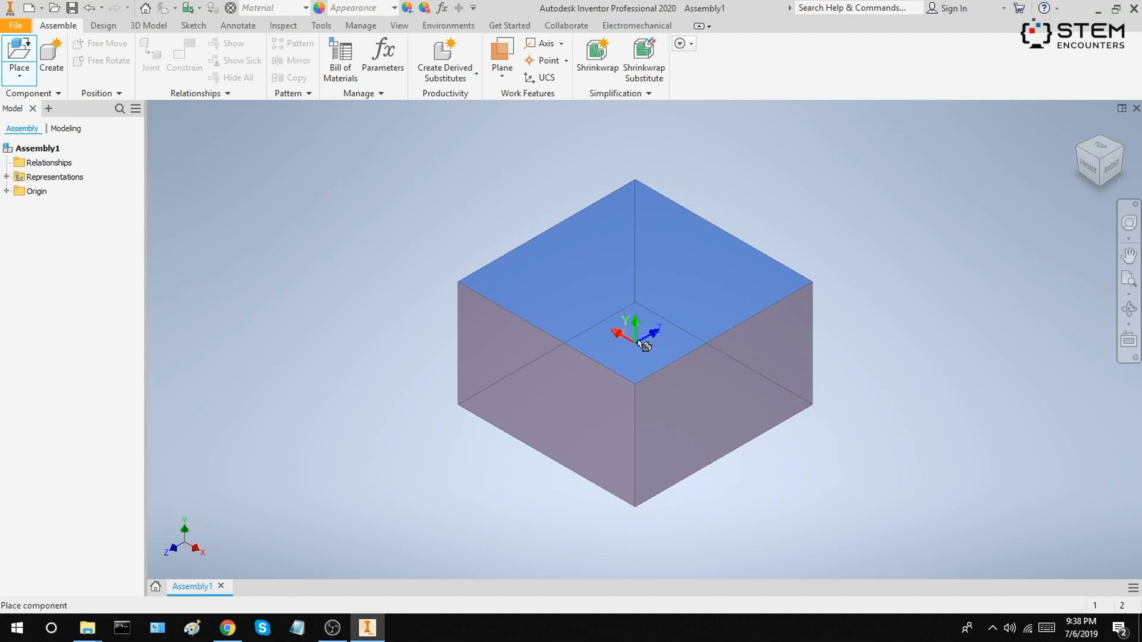
{"action": "left_click", "coordinate": [642, 344]}
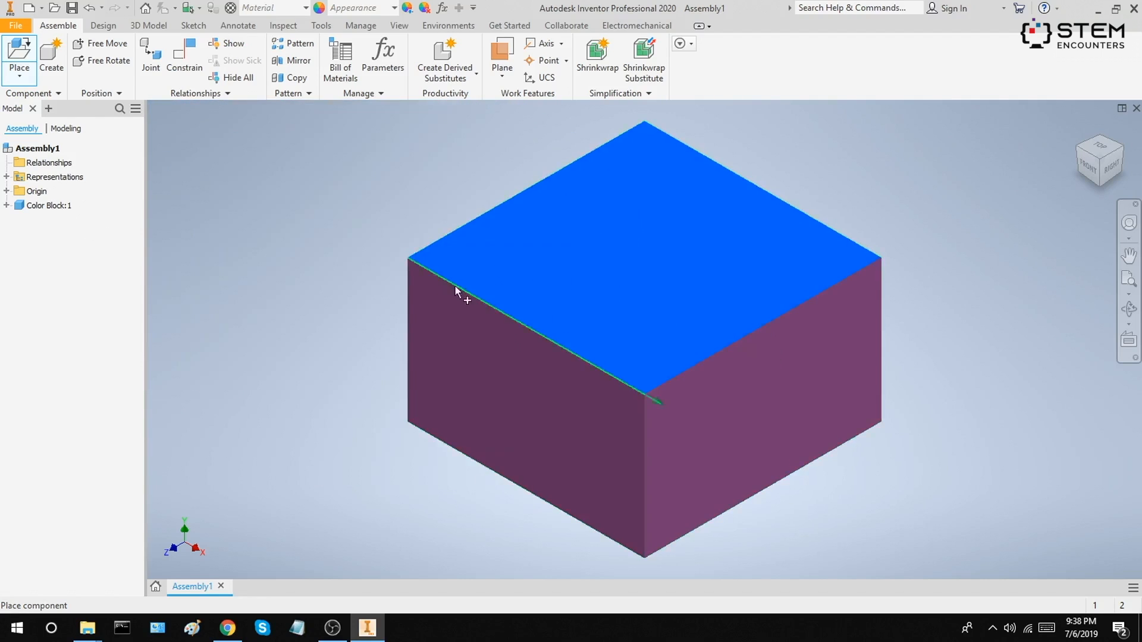
{"action": "scroll", "coordinate": [333, 256], "scroll_direction": "up", "scroll_amount": 4}
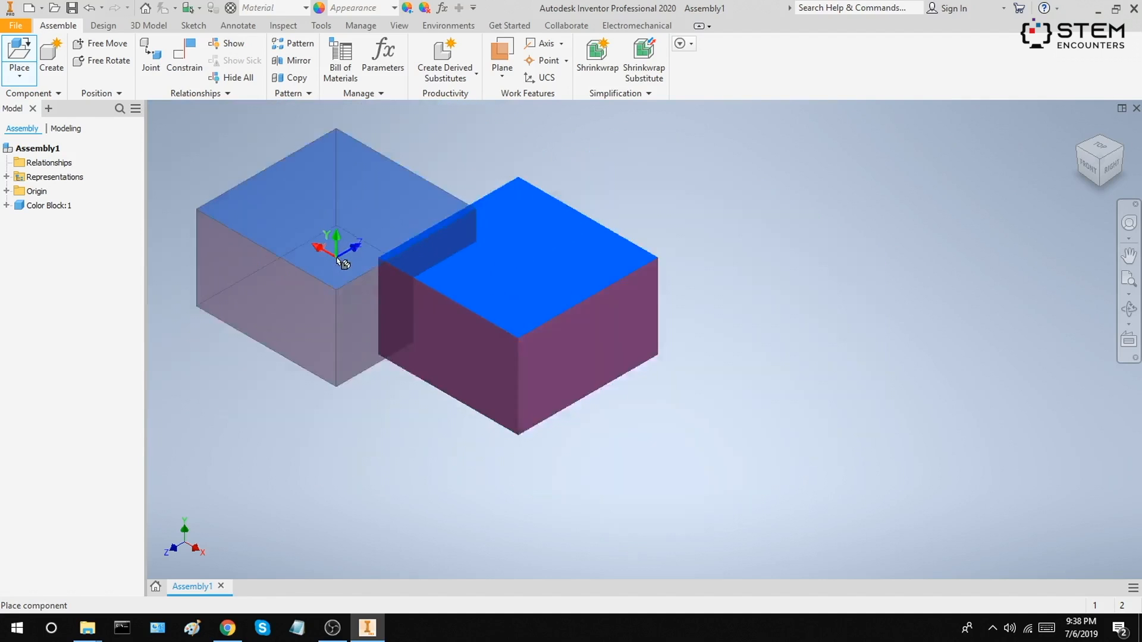
{"action": "left_click", "coordinate": [654, 299]}
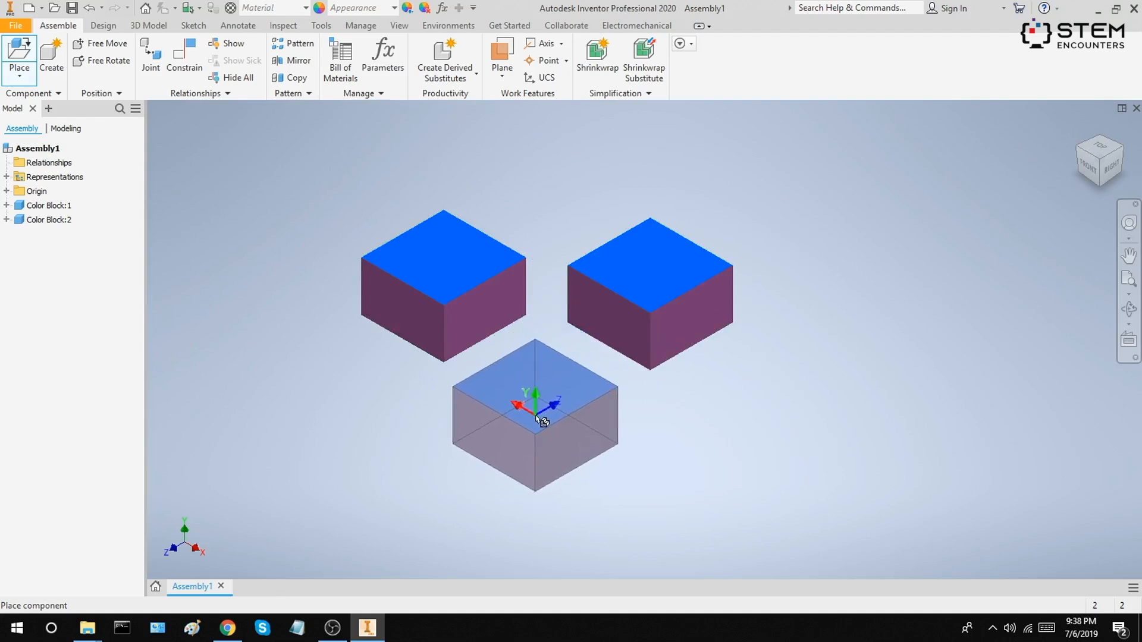
{"action": "key", "text": "Escape"}
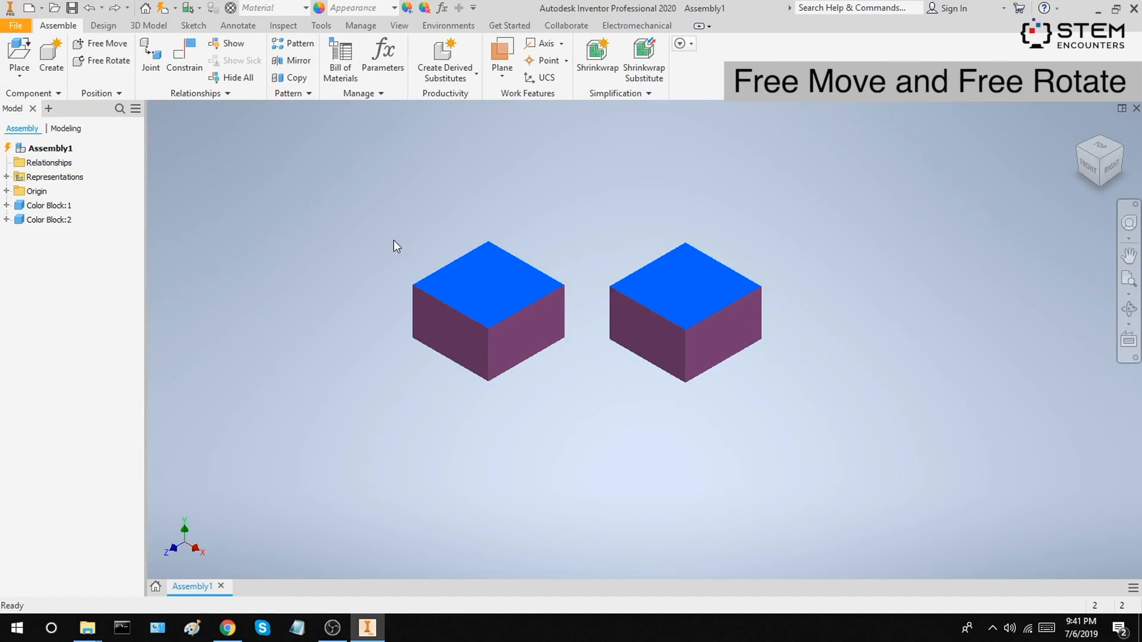
- Move the left block away from the right one to widen the gap between them
{"action": "mouse_move", "coordinate": [448, 286]}
{"action": "left_mouse_down"}
{"action": "mouse_move", "coordinate": [439, 327]}
{"action": "mouse_move", "coordinate": [423, 326]}
{"action": "mouse_move", "coordinate": [435, 295]}
{"action": "left_mouse_up"}
{"action": "left_click_drag", "start_coordinate": [653, 333], "coordinate": [657, 329]}
{"action": "left_click", "coordinate": [569, 298]}
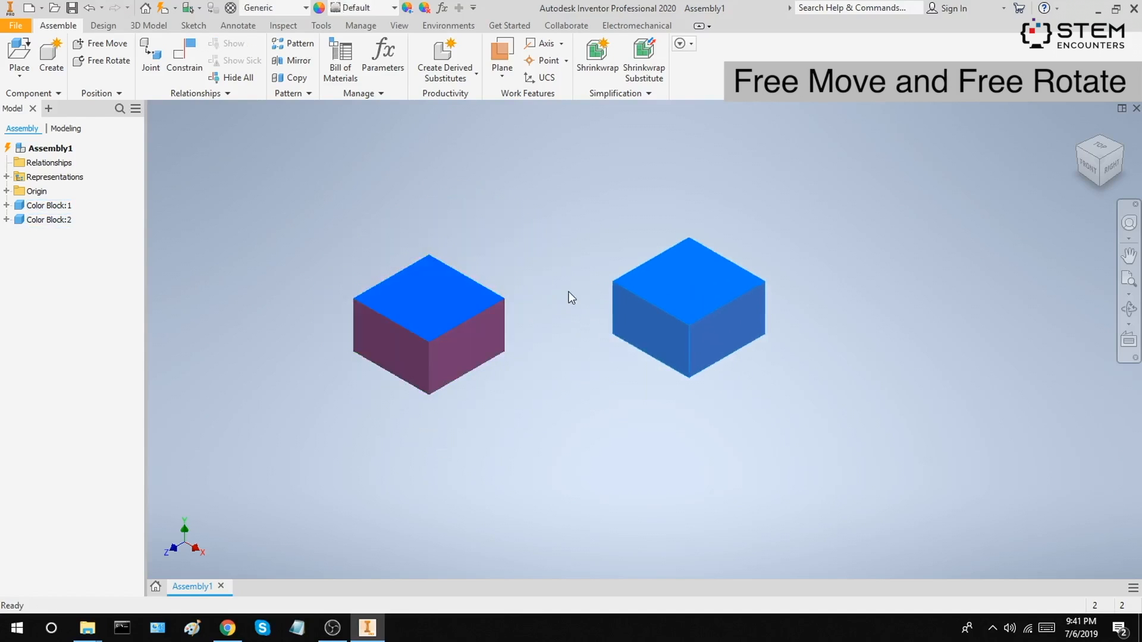
- Free Rotate the right block until its blue face points toward the viewer with a purple face above it
{"action": "right_click", "coordinate": [663, 294]}
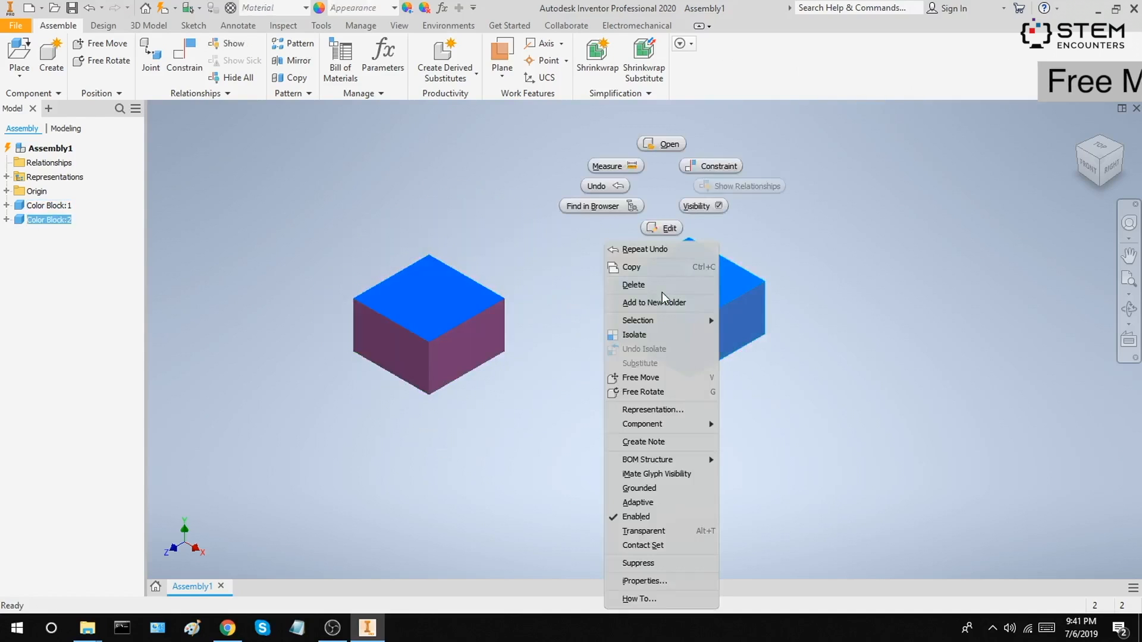
{"action": "left_click", "coordinate": [670, 392]}
{"action": "mouse_move", "coordinate": [668, 298]}
{"action": "left_mouse_down"}
{"action": "mouse_move", "coordinate": [710, 288]}
{"action": "mouse_move", "coordinate": [706, 335]}
{"action": "mouse_move", "coordinate": [685, 285]}
{"action": "mouse_move", "coordinate": [733, 295]}
{"action": "mouse_move", "coordinate": [604, 287]}
{"action": "left_mouse_up"}
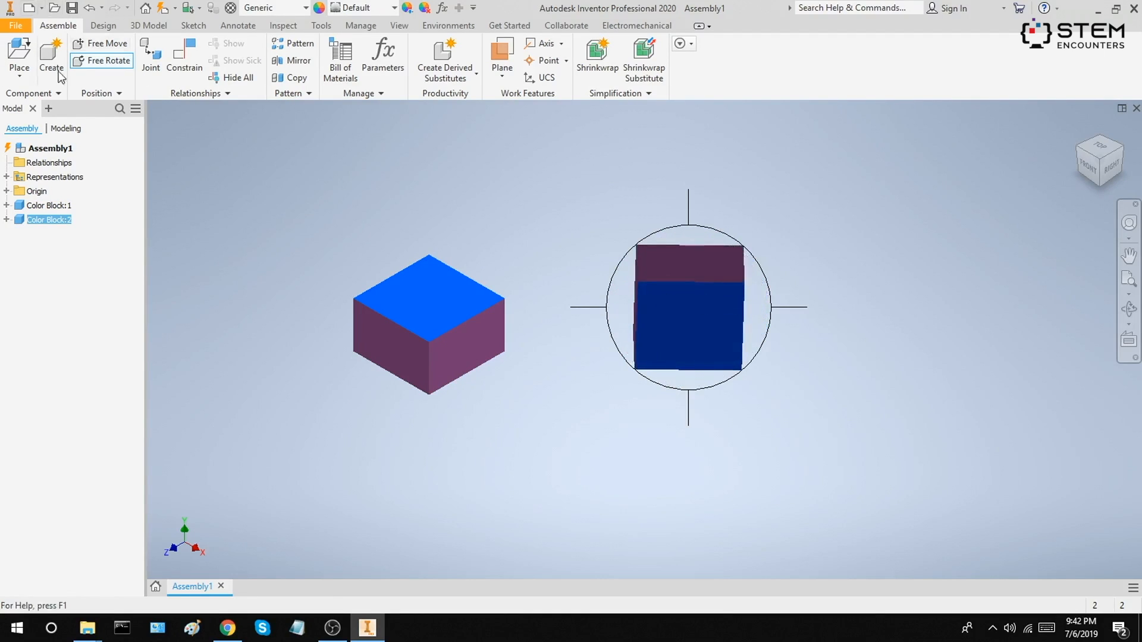
{"action": "key", "text": "Escape"}
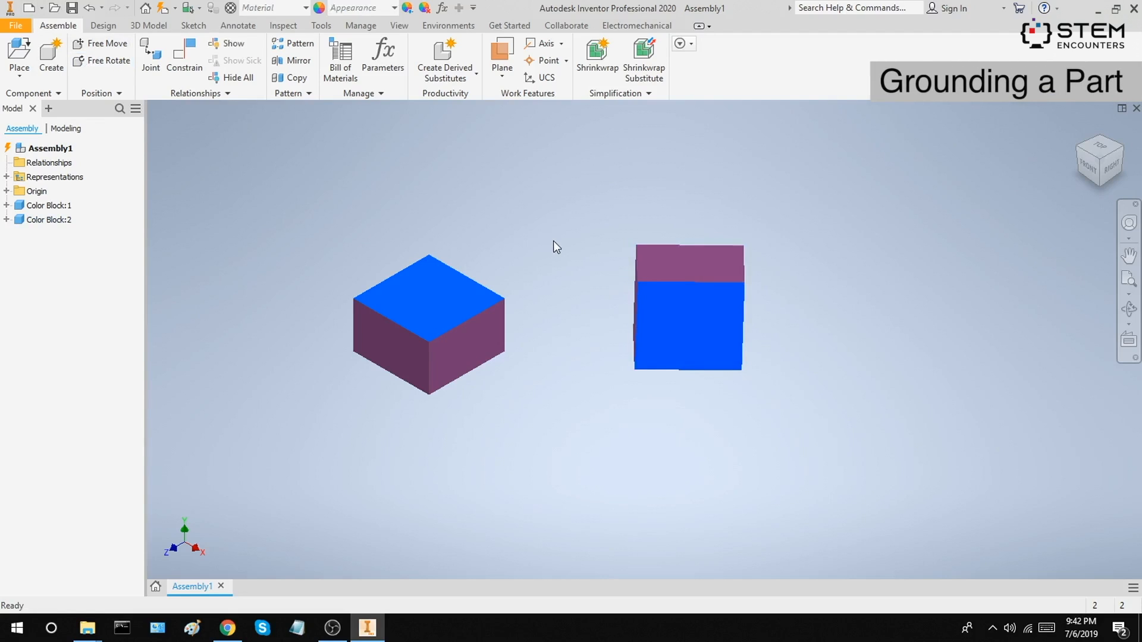
- Ground the left block at a slightly shifted position and try to move it
{"action": "left_click_drag", "start_coordinate": [476, 297], "coordinate": [454, 301]}
{"action": "left_click", "coordinate": [531, 266]}
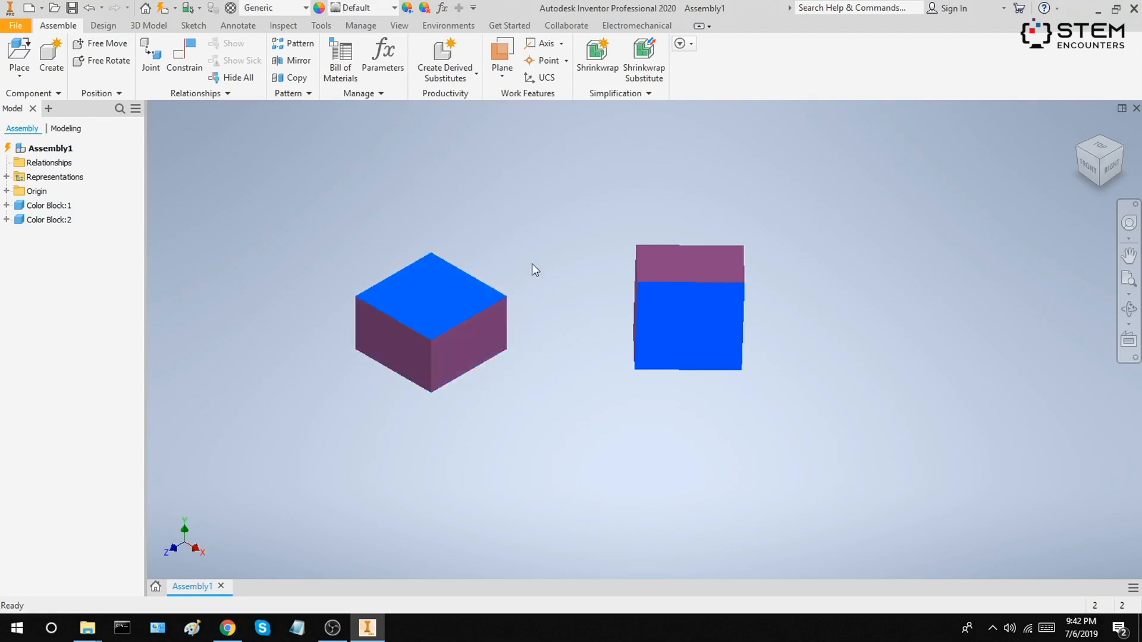
{"action": "left_click", "coordinate": [441, 298]}
{"action": "right_click", "coordinate": [441, 298]}
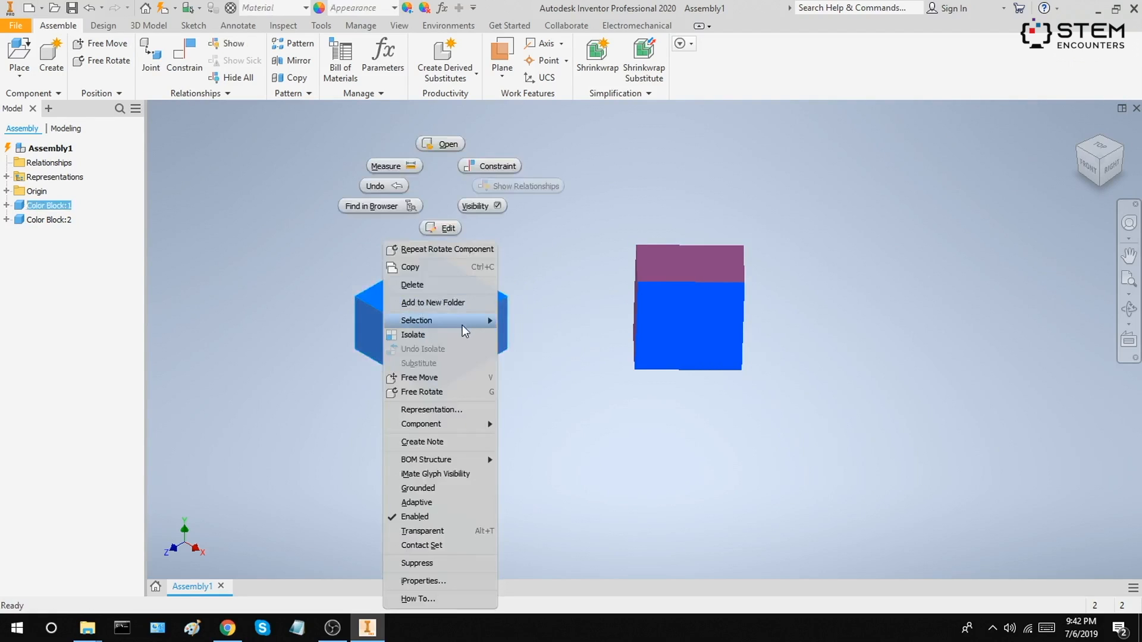
{"action": "left_click", "coordinate": [435, 487]}
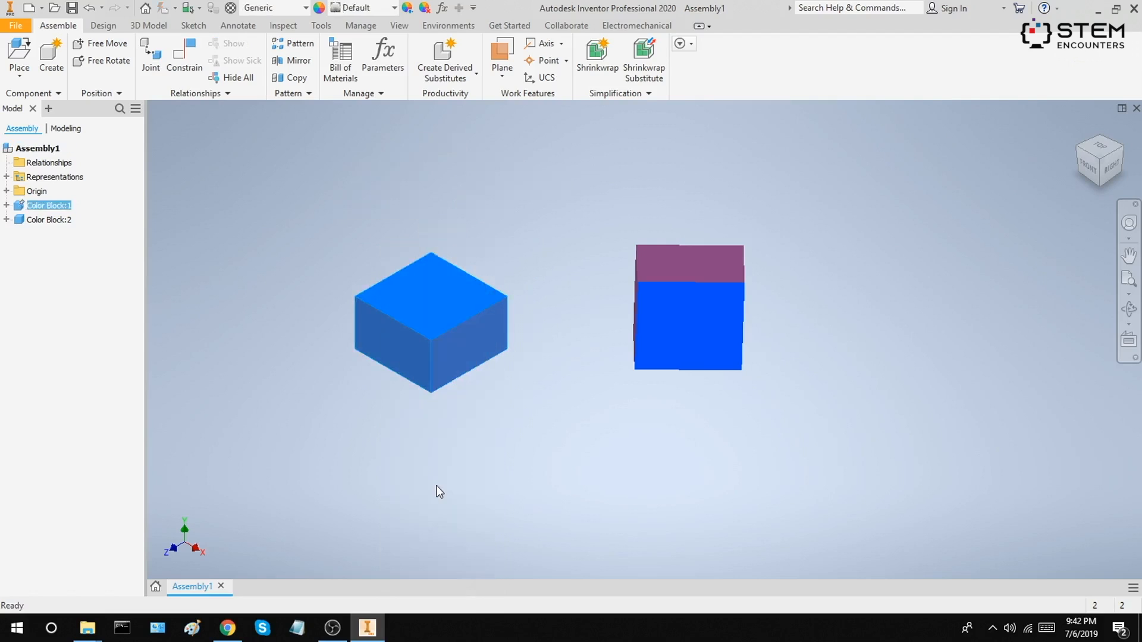
{"action": "left_click", "coordinate": [451, 339]}
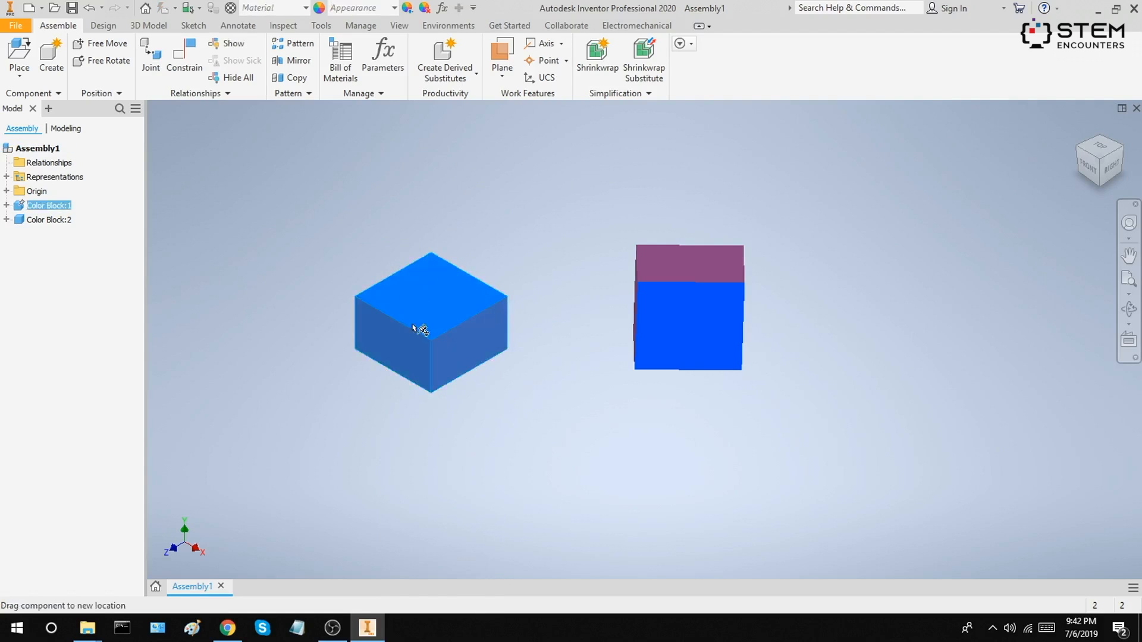
{"action": "left_click", "coordinate": [519, 245]}
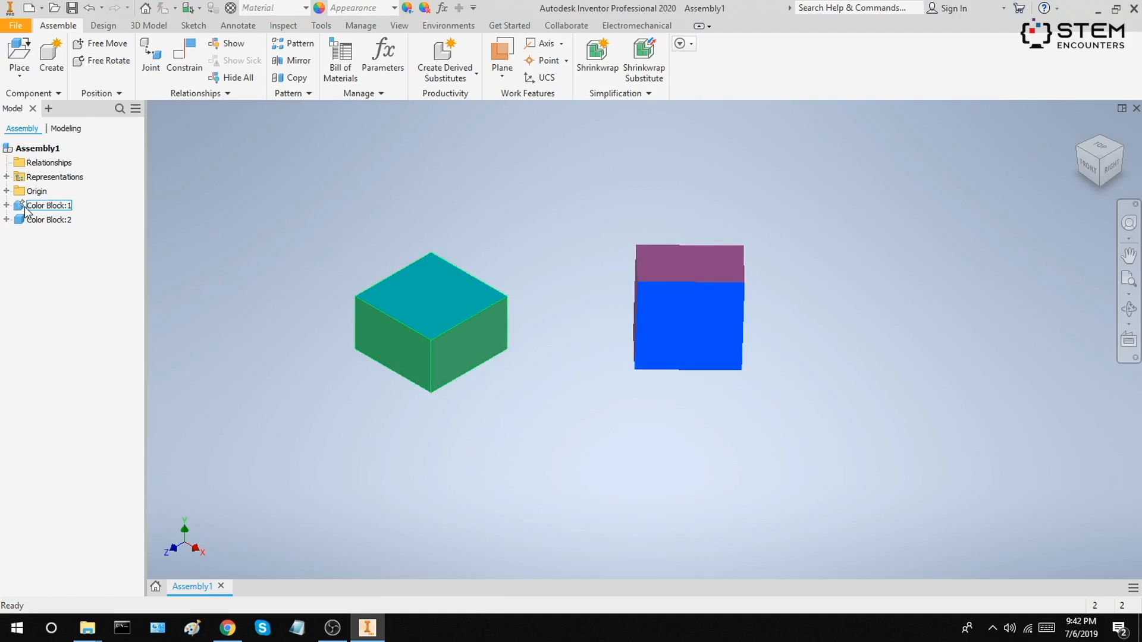
- Unground the left Color Block and move it slightly closer to the right block
{"action": "left_click", "coordinate": [445, 306]}
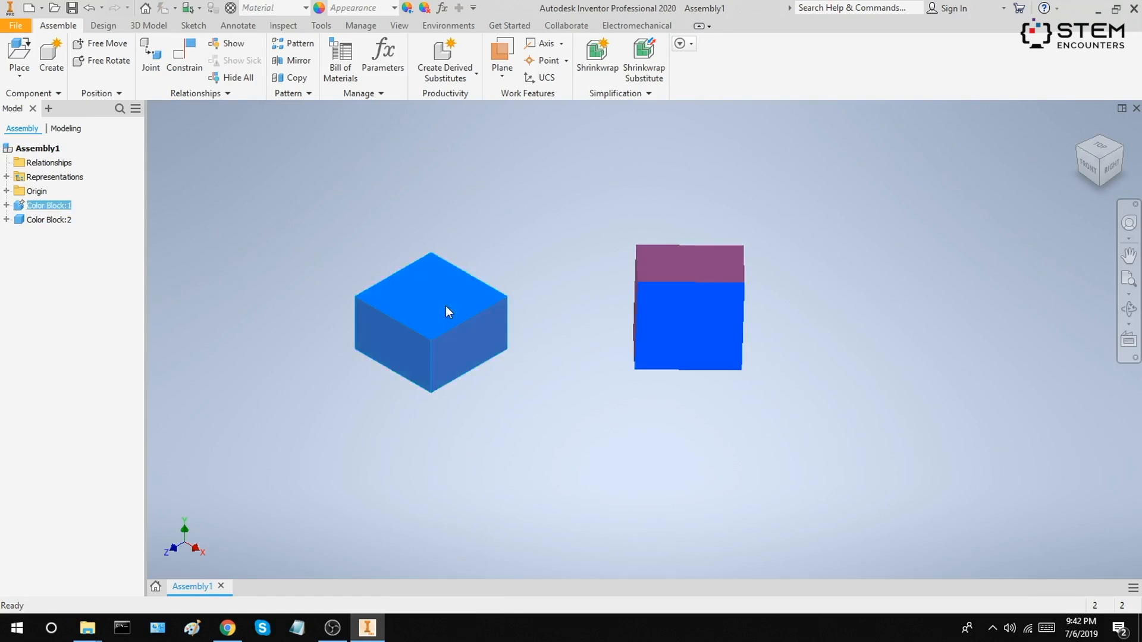
{"action": "right_click", "coordinate": [445, 306]}
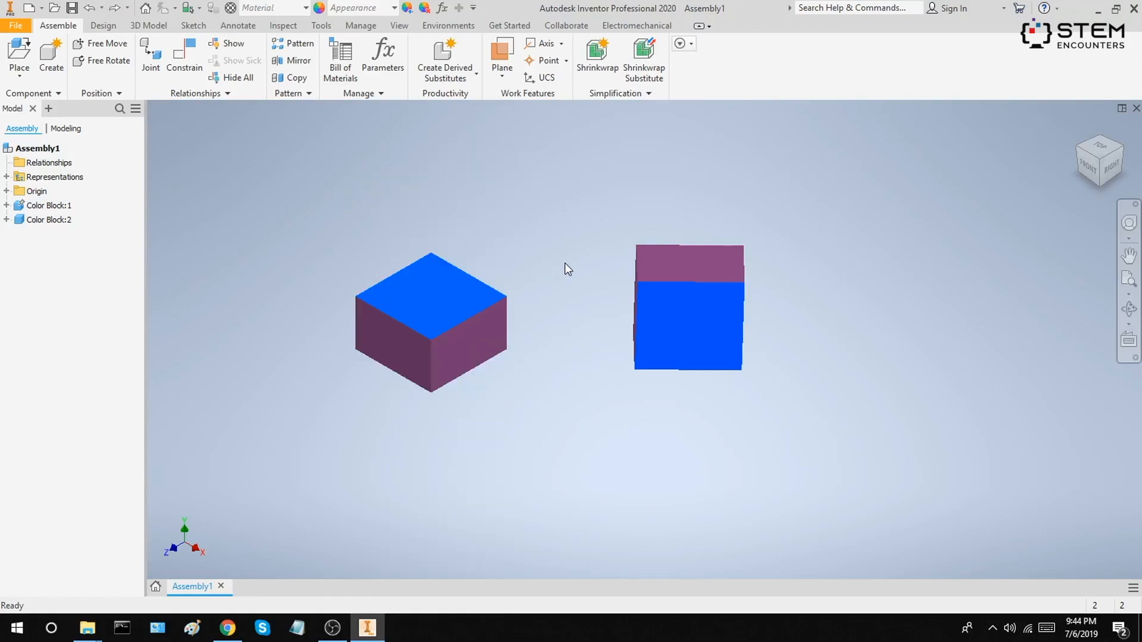
{"action": "left_click", "coordinate": [446, 299]}
{"action": "right_click", "coordinate": [446, 302]}
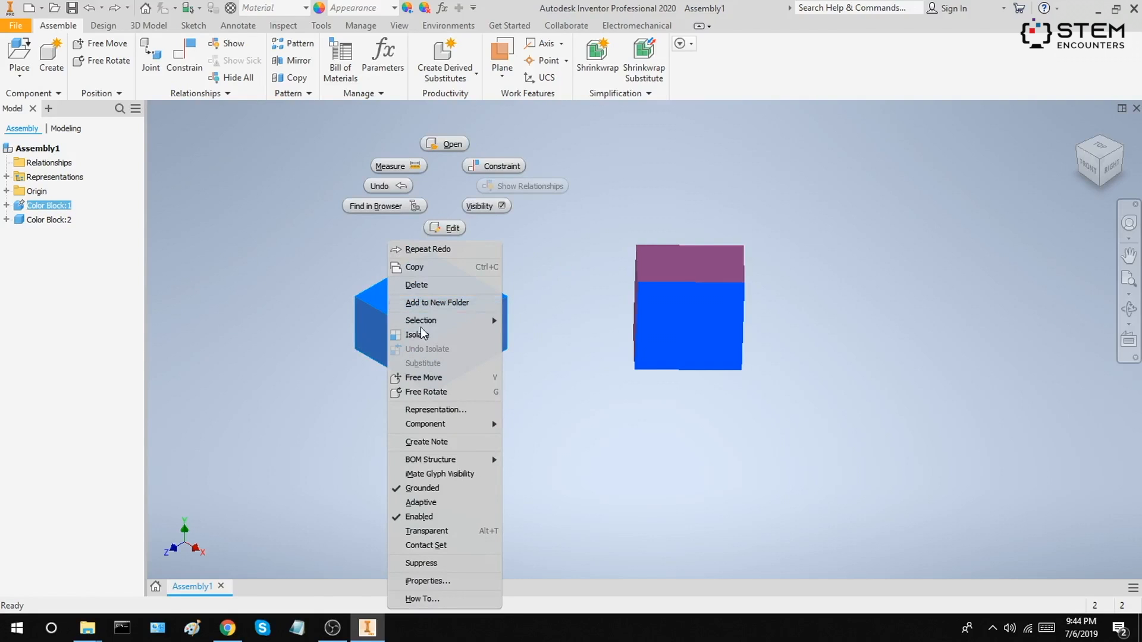
{"action": "left_click", "coordinate": [433, 490]}
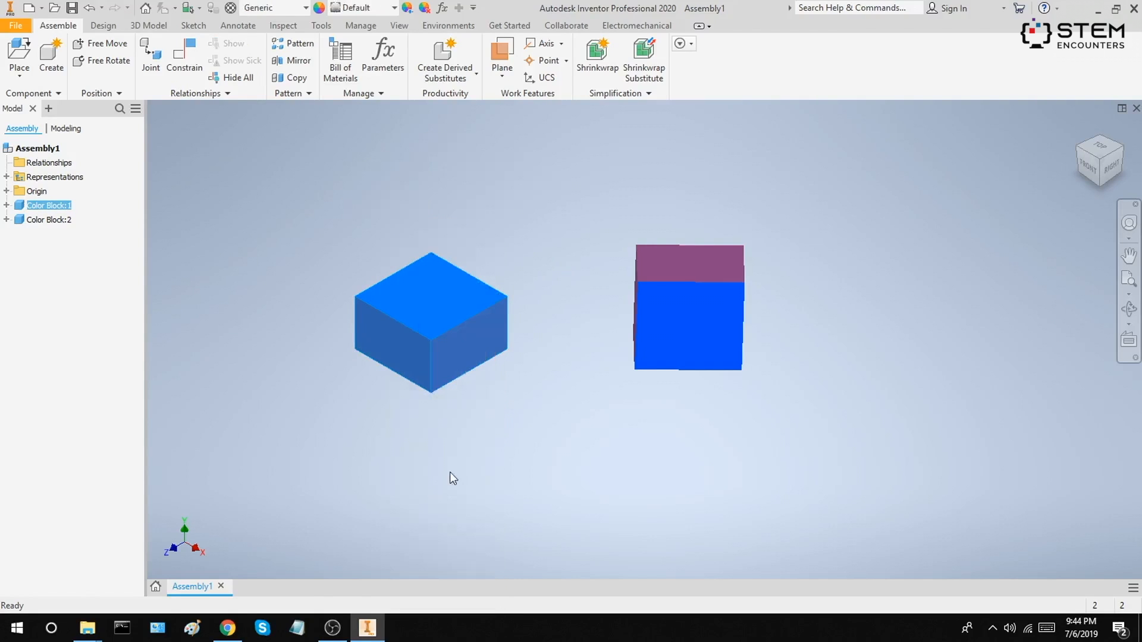
{"action": "left_click_drag", "start_coordinate": [430, 307], "coordinate": [455, 321]}
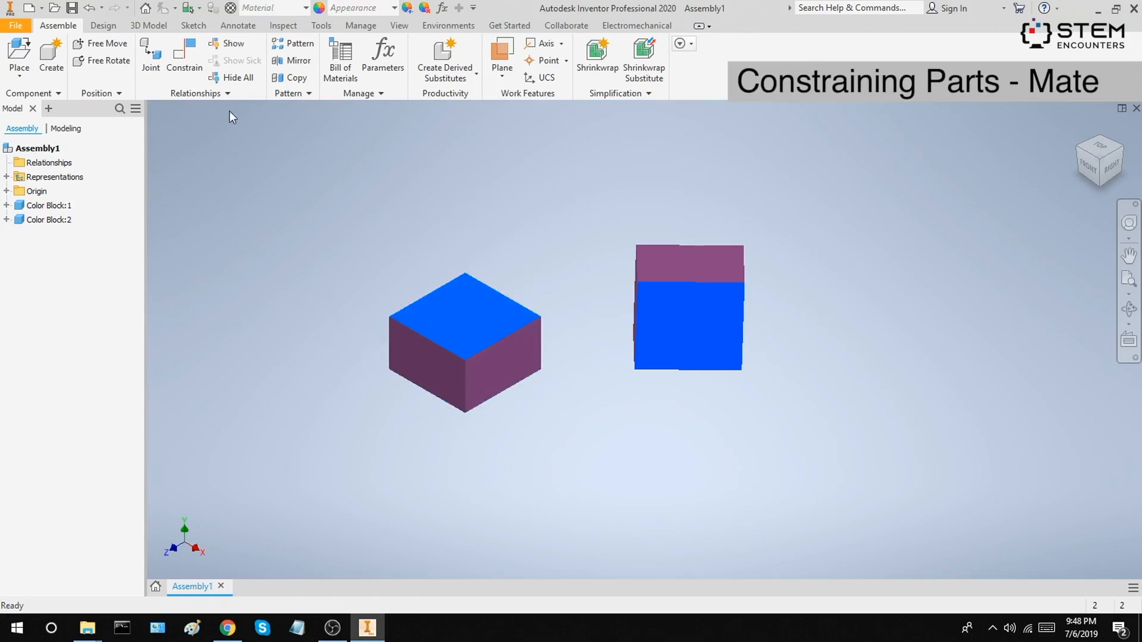
- Mate the left block's blue top face to the right block's blue front face with a 0.000 in offset
{"action": "left_click", "coordinate": [191, 53]}
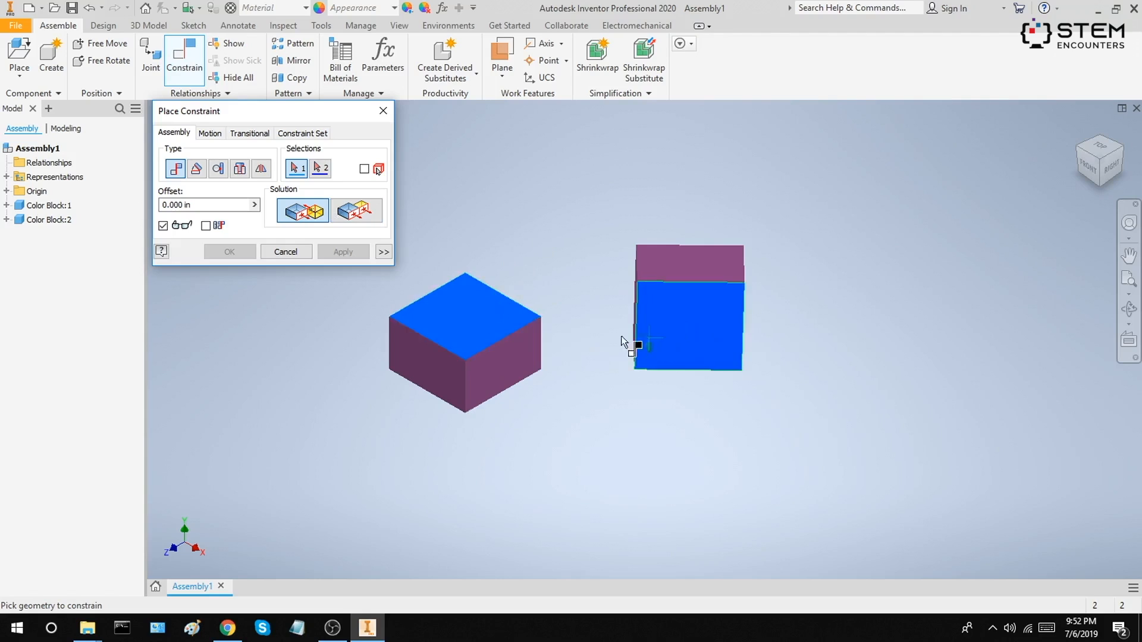
{"action": "left_click", "coordinate": [480, 308]}
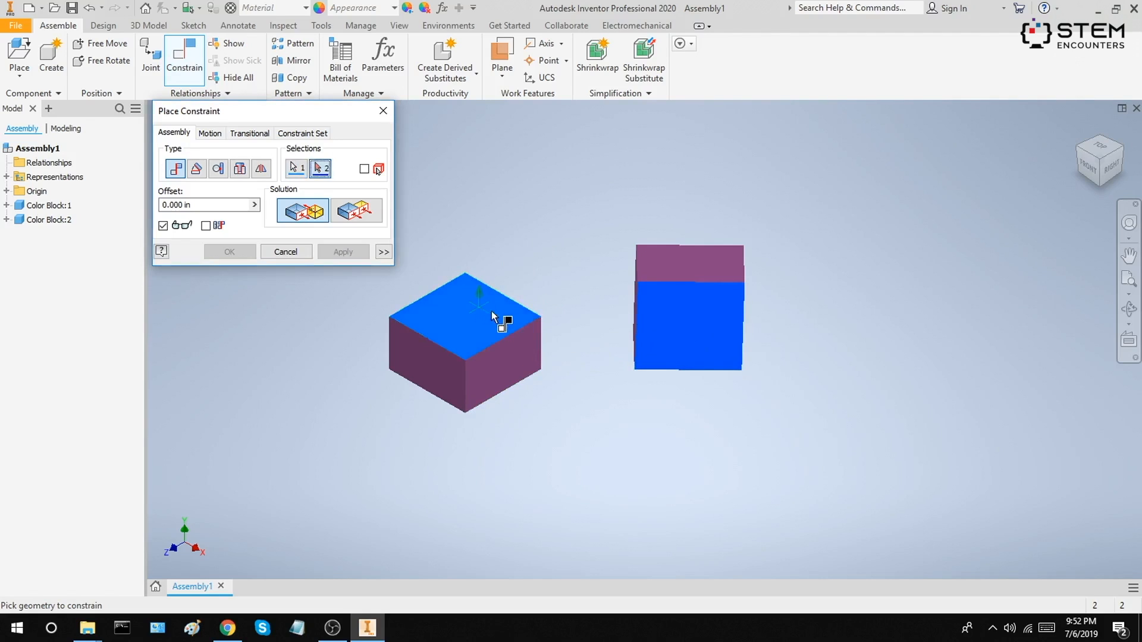
{"action": "left_click", "coordinate": [684, 332]}
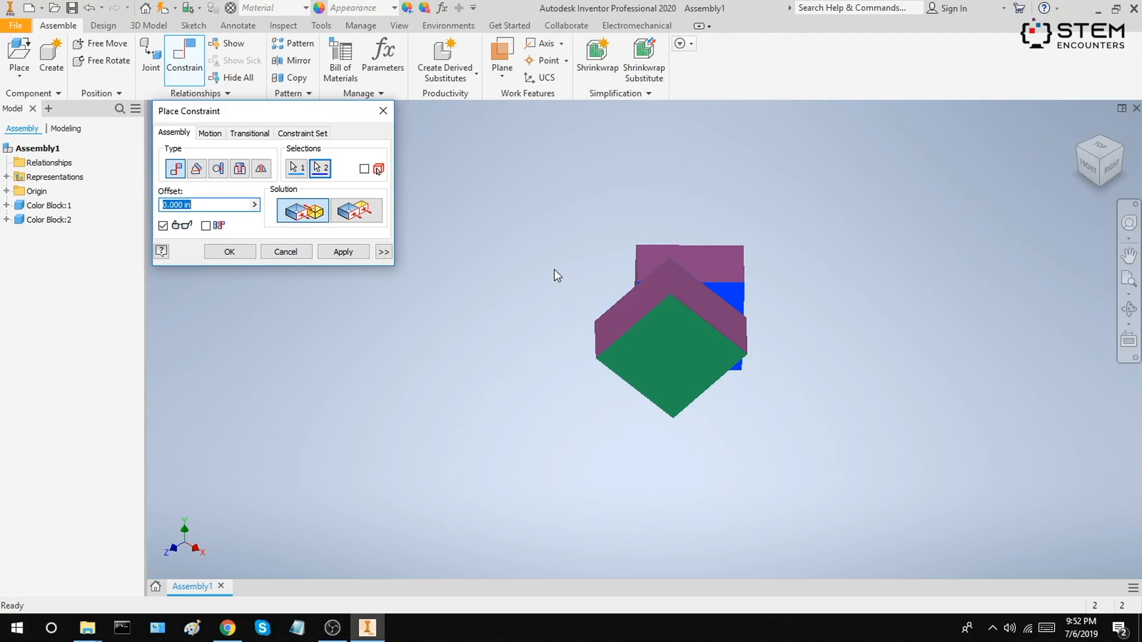
{"action": "middle_click_drag", "start_coordinate": [582, 257], "coordinate": [650, 322], "text": "shift"}
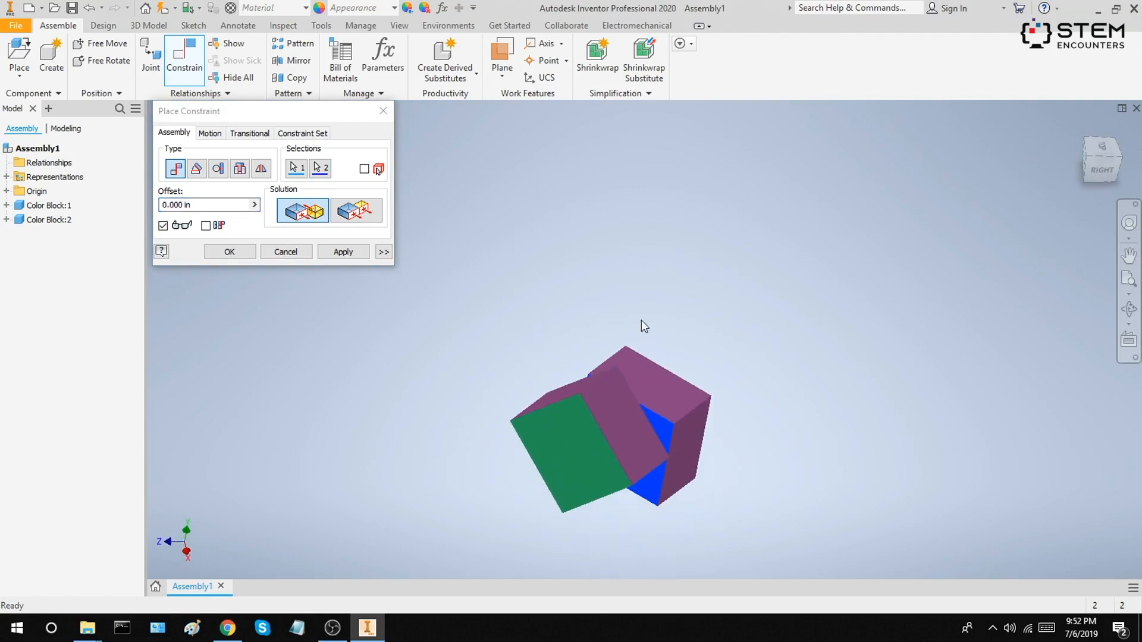
{"action": "left_click", "coordinate": [343, 251]}
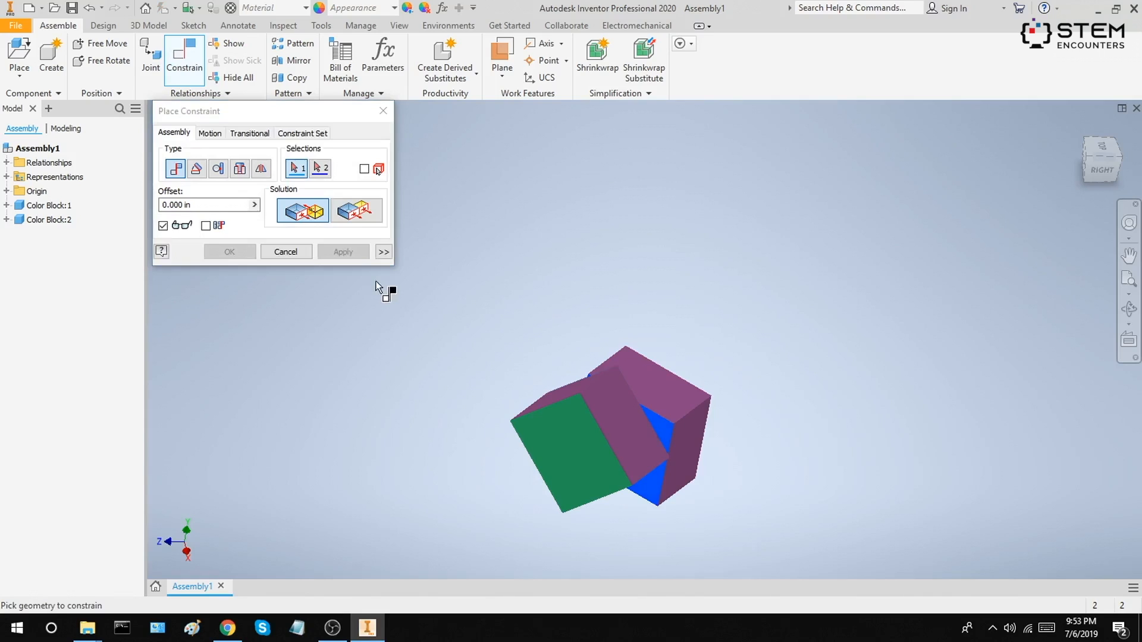
{"action": "key", "text": "Escape"}
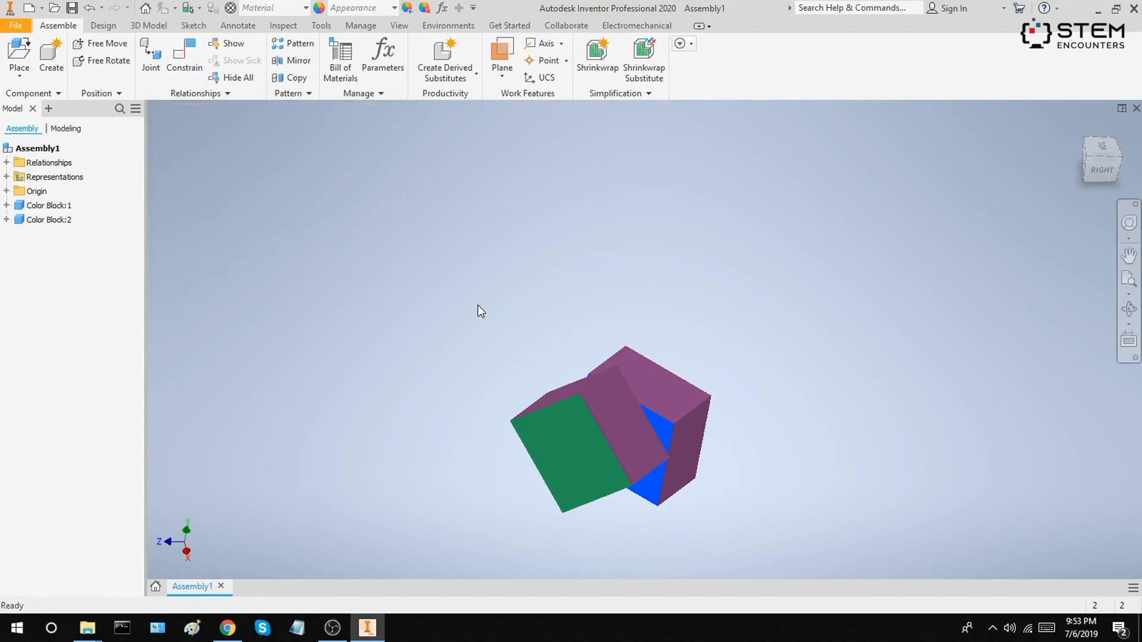
- Slide the mated block along the shared blue face plane until it is offset diagonally from the other block, checking the contact from several angles
{"action": "middle_click_drag", "start_coordinate": [686, 318], "coordinate": [618, 342], "text": "shift"}
{"action": "left_click", "coordinate": [1081, 130]}
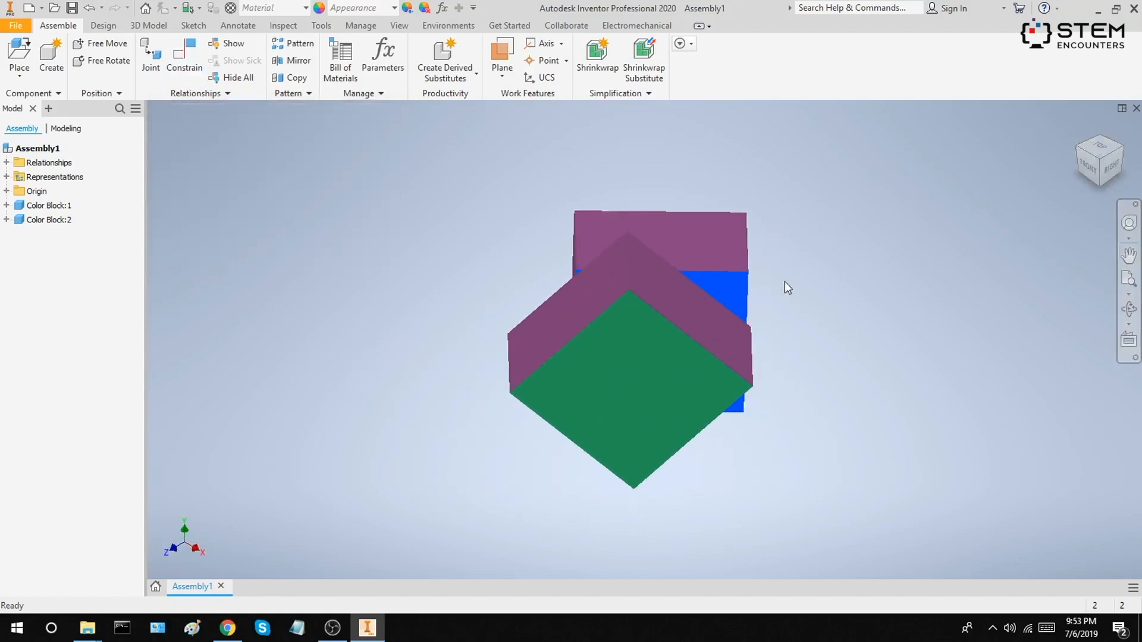
{"action": "middle_click_drag", "start_coordinate": [784, 281], "coordinate": [677, 237], "text": "shift"}
{"action": "left_click_drag", "start_coordinate": [677, 237], "coordinate": [702, 316]}
{"action": "middle_click_drag", "start_coordinate": [827, 266], "coordinate": [780, 337], "text": "shift"}
{"action": "left_click_drag", "start_coordinate": [719, 323], "coordinate": [733, 356]}
{"action": "middle_click_drag", "start_coordinate": [793, 312], "coordinate": [727, 273], "text": "shift"}
{"action": "left_click_drag", "start_coordinate": [727, 272], "coordinate": [687, 386]}
{"action": "middle_click_drag", "start_coordinate": [830, 338], "coordinate": [821, 268], "text": "shift"}
{"action": "left_click_drag", "start_coordinate": [812, 274], "coordinate": [775, 422]}
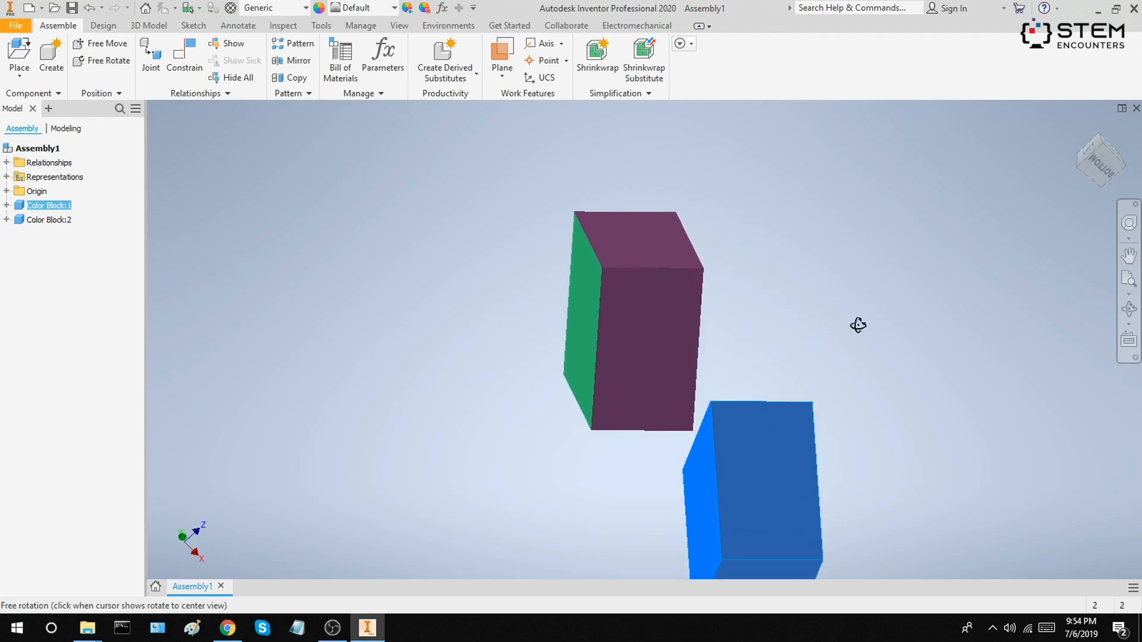
{"action": "middle_click_drag", "start_coordinate": [857, 325], "coordinate": [854, 359], "text": "shift"}
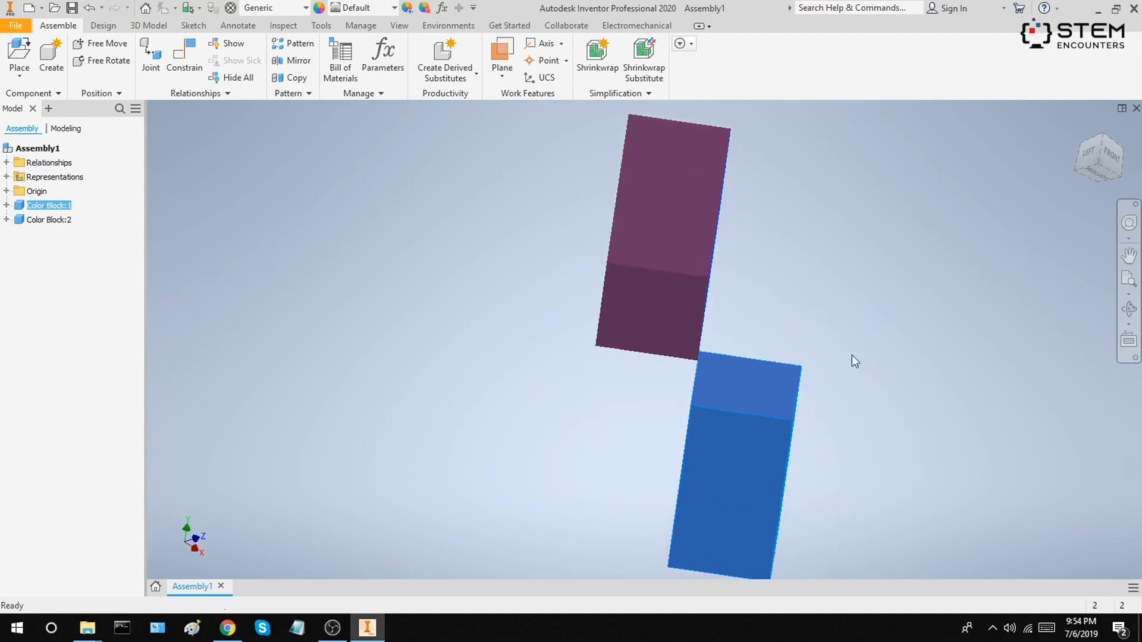
{"action": "left_click_drag", "start_coordinate": [765, 367], "coordinate": [762, 403]}
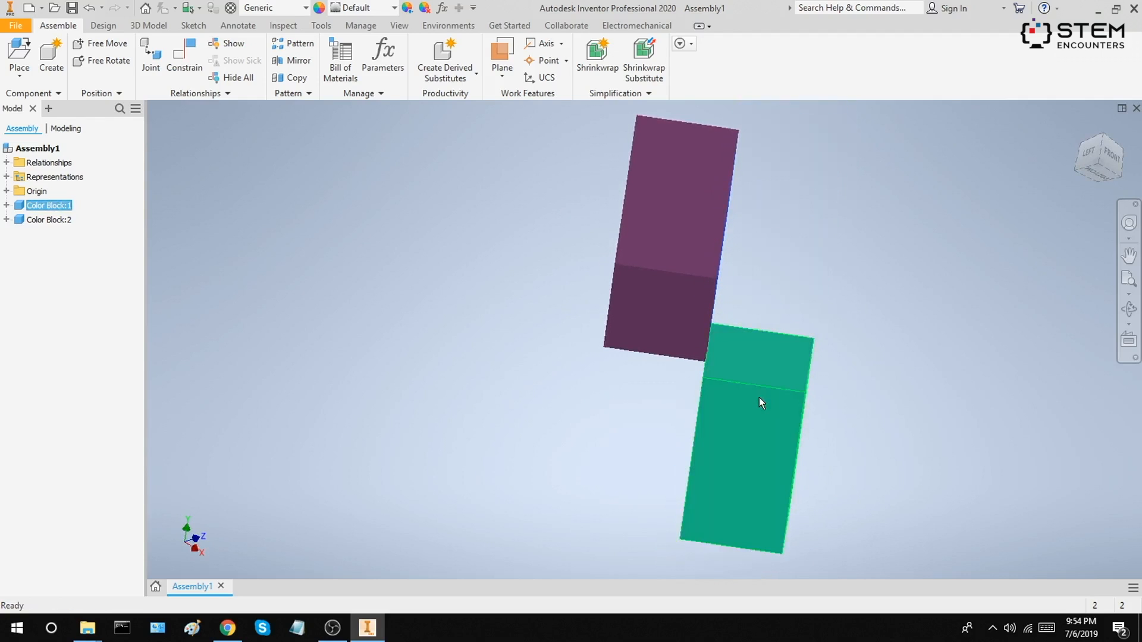
{"action": "left_click", "coordinate": [851, 259]}
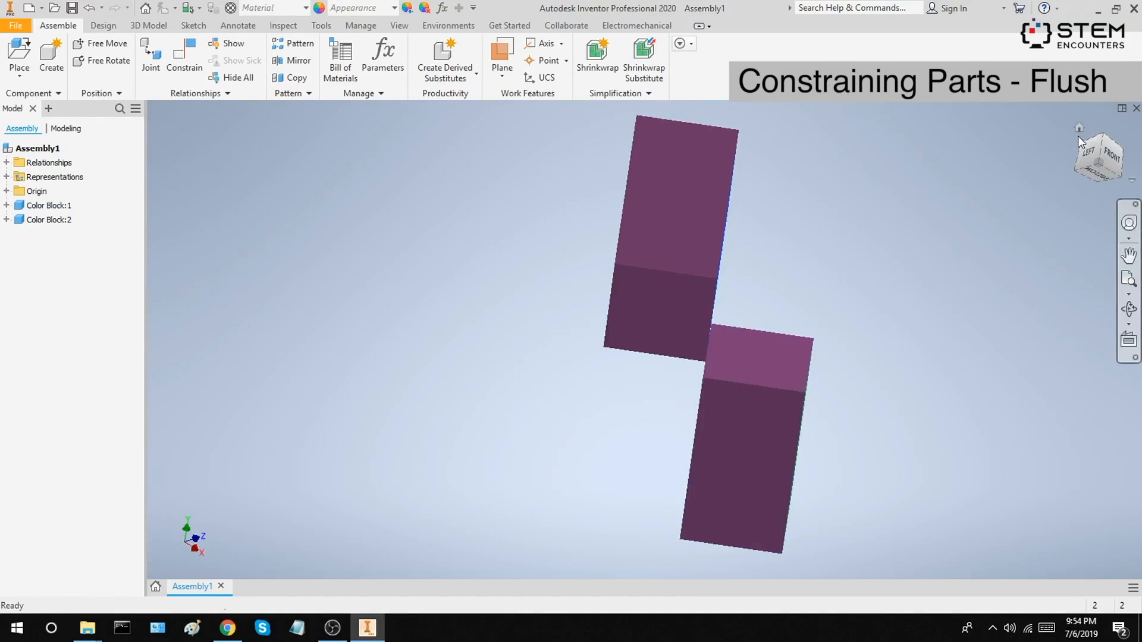
- Apply a flush constraint with 0.000 in offset between a purple side face of the front block and the rear block's purple top face
{"action": "left_click", "coordinate": [1080, 129]}
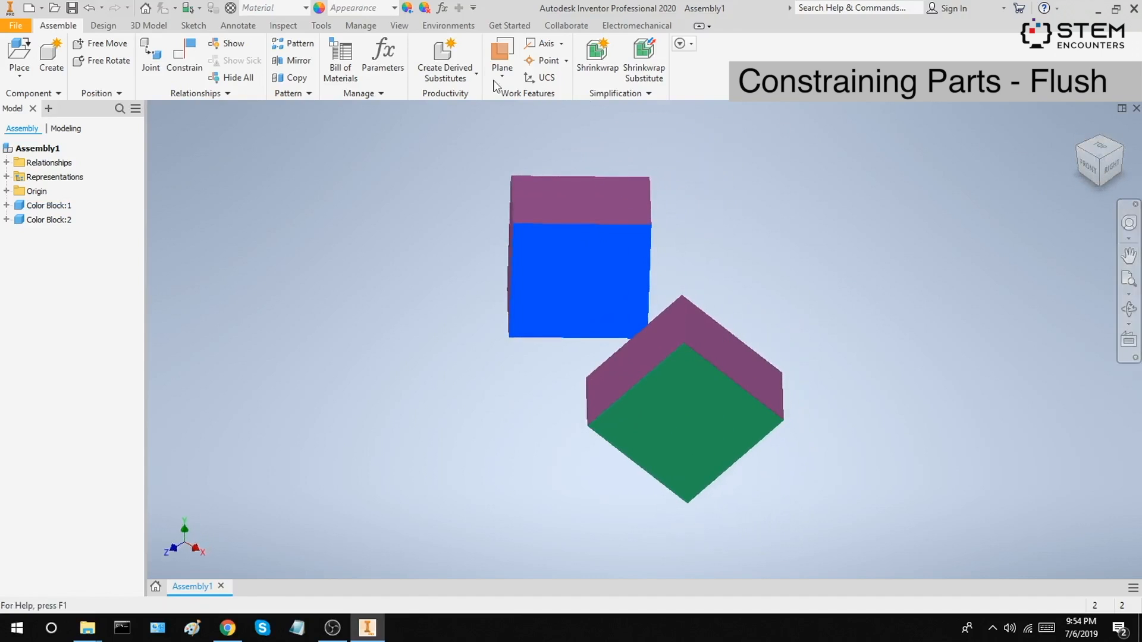
{"action": "left_click", "coordinate": [185, 56]}
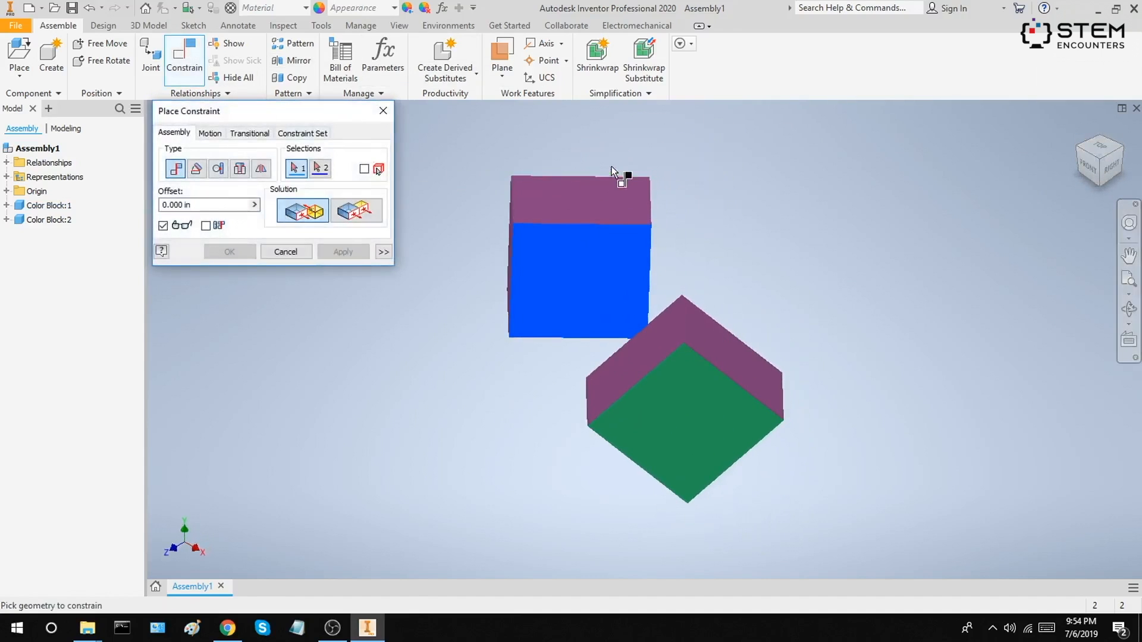
{"action": "middle_click_drag", "start_coordinate": [615, 173], "coordinate": [671, 204], "text": "shift"}
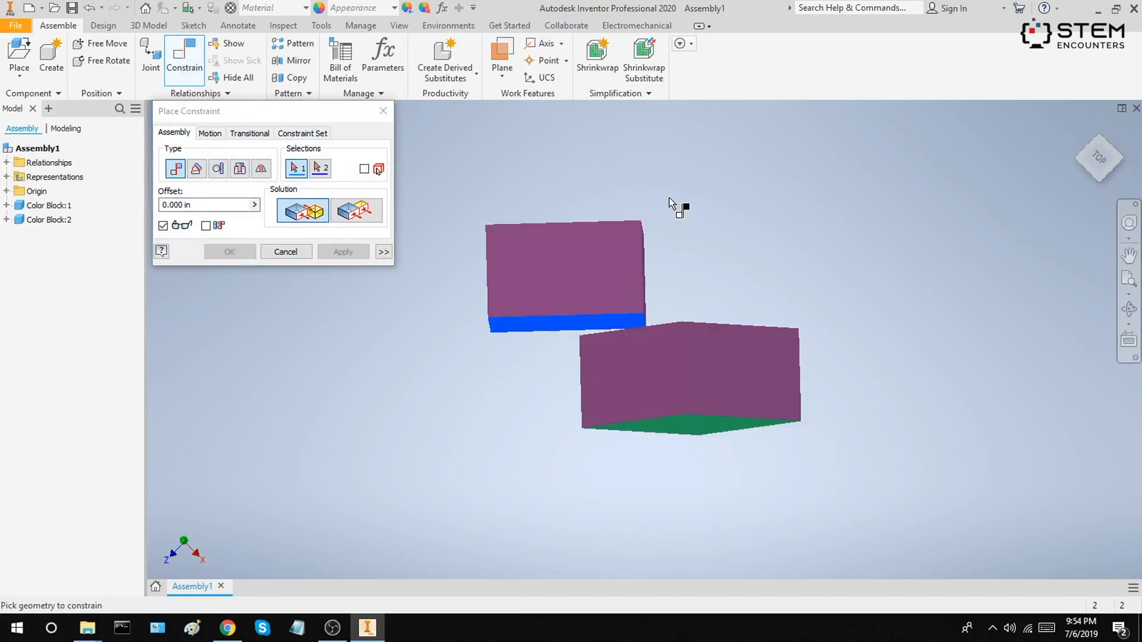
{"action": "left_click", "coordinate": [359, 220]}
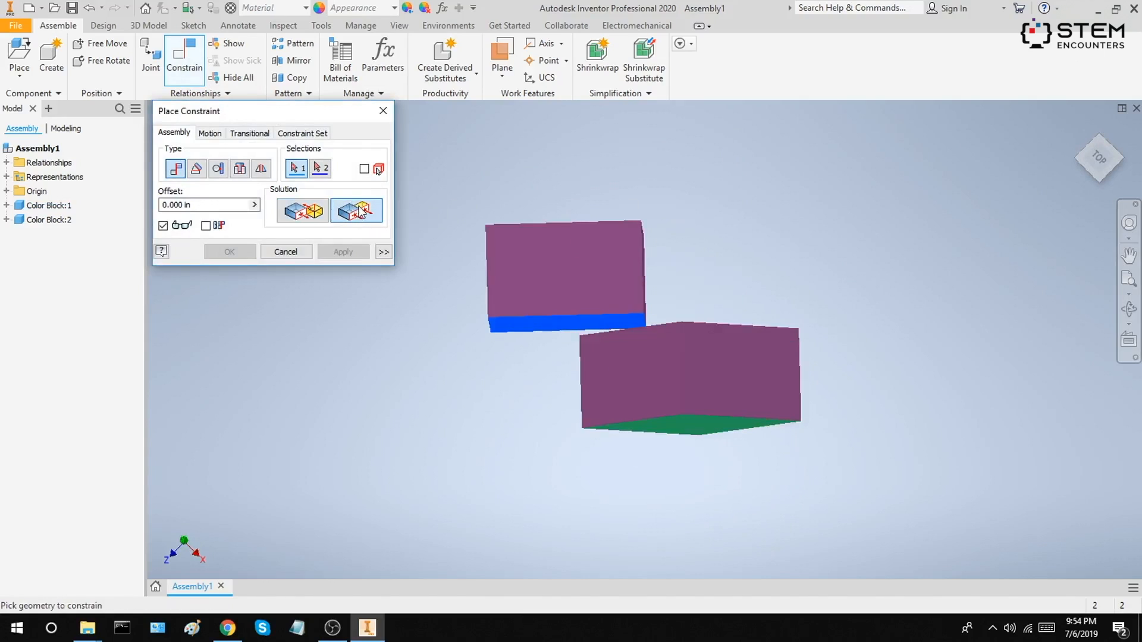
{"action": "middle_click_drag", "start_coordinate": [531, 186], "coordinate": [543, 156], "text": "shift"}
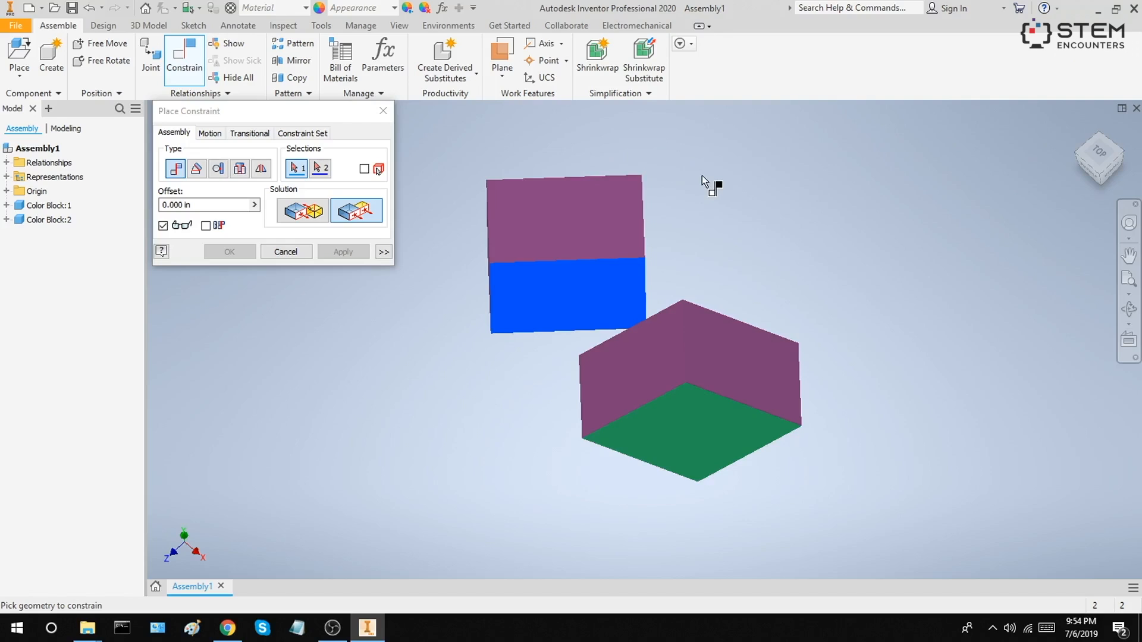
{"action": "left_click", "coordinate": [730, 354]}
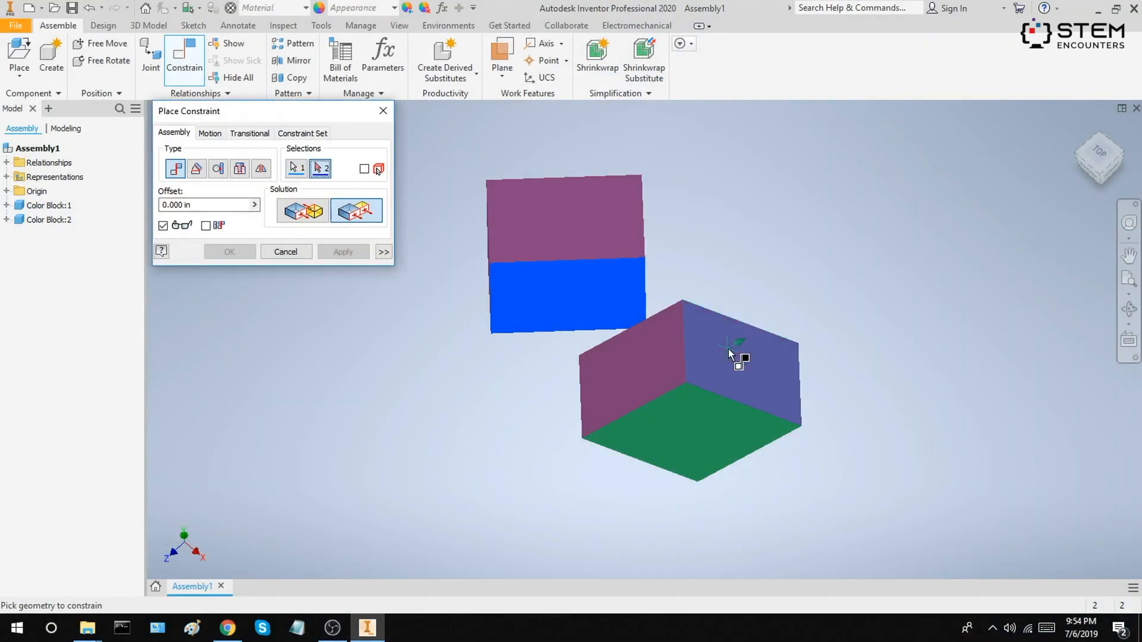
{"action": "left_click", "coordinate": [591, 229]}
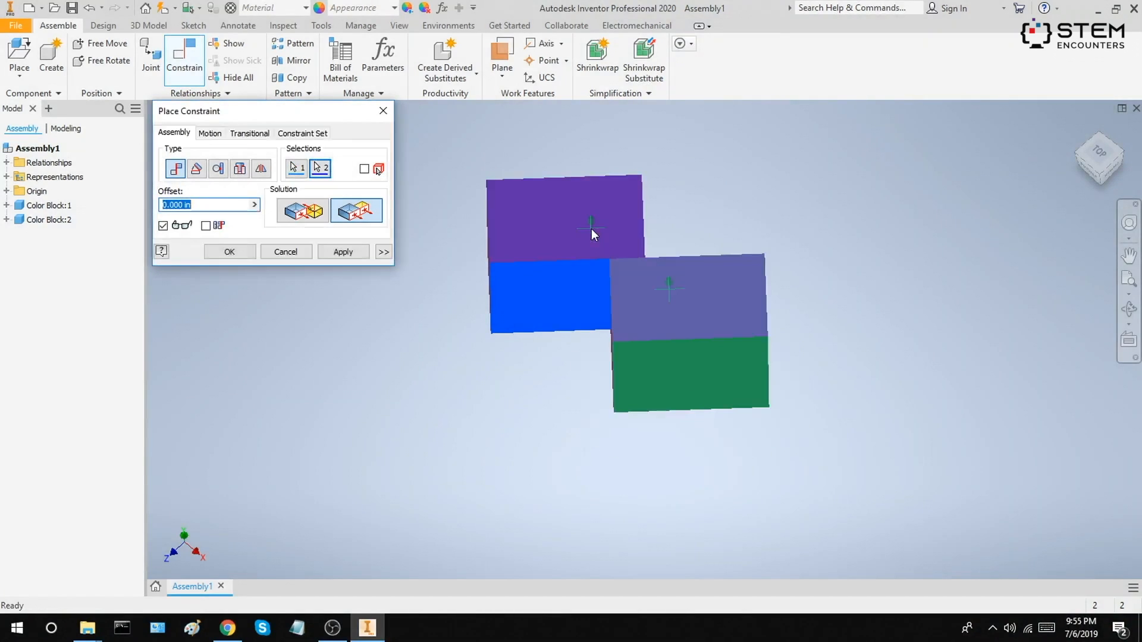
{"action": "middle_click_drag", "start_coordinate": [760, 208], "coordinate": [744, 179], "text": "shift"}
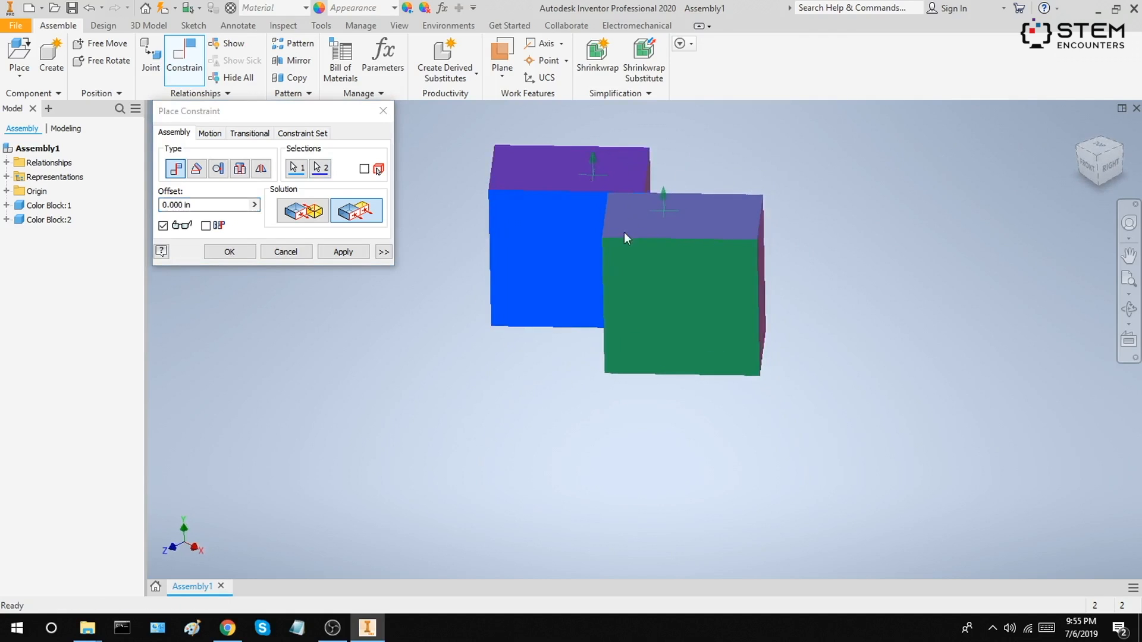
{"action": "left_click", "coordinate": [357, 255]}
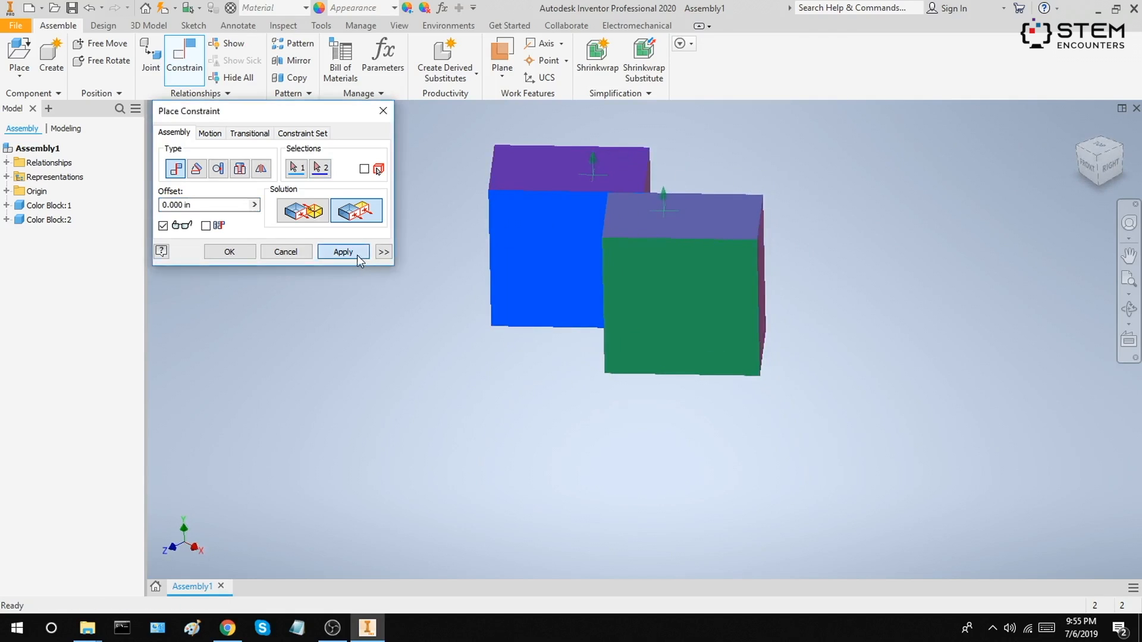
{"action": "key", "text": "Escape"}
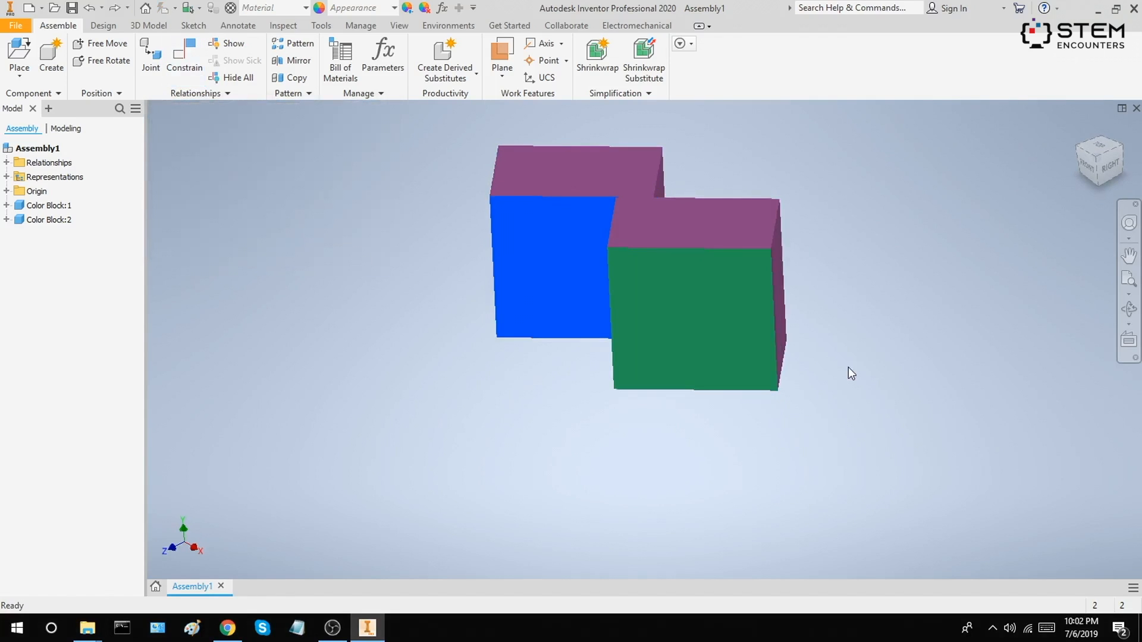
- Slide the green-faced front block sideways across the rear block and back out to test its remaining freedom of movement
{"action": "middle_click_drag", "start_coordinate": [858, 347], "coordinate": [906, 366], "text": "shift"}
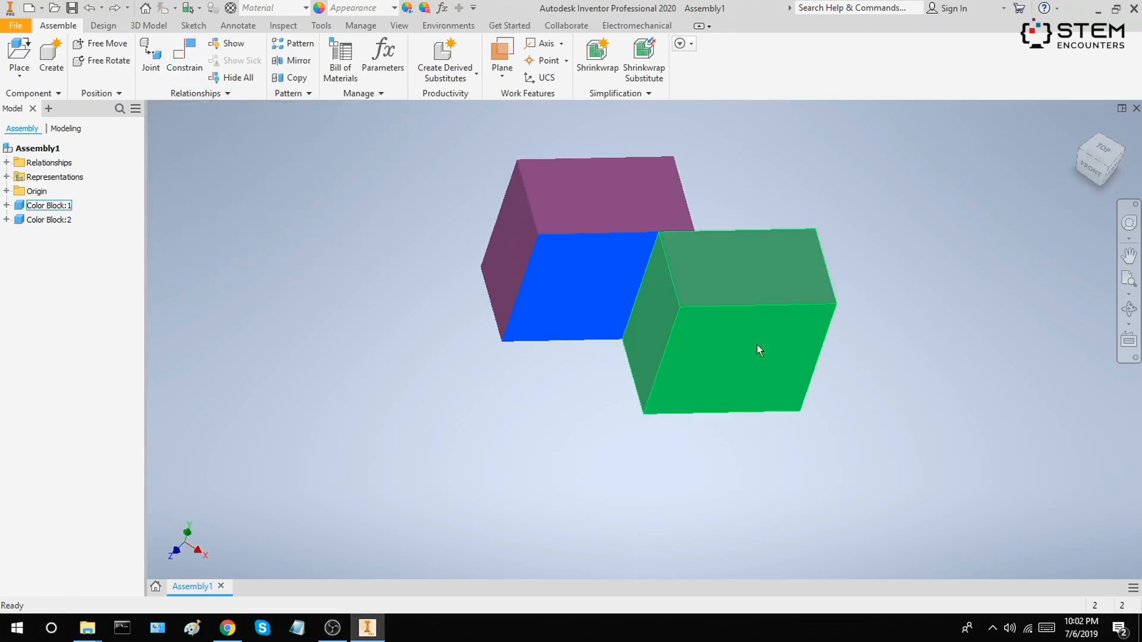
{"action": "left_click_drag", "start_coordinate": [747, 343], "coordinate": [663, 352]}
{"action": "key", "text": "Escape"}
{"action": "key", "text": "g"}
{"action": "middle_click_drag", "start_coordinate": [884, 351], "coordinate": [875, 335], "text": "shift"}
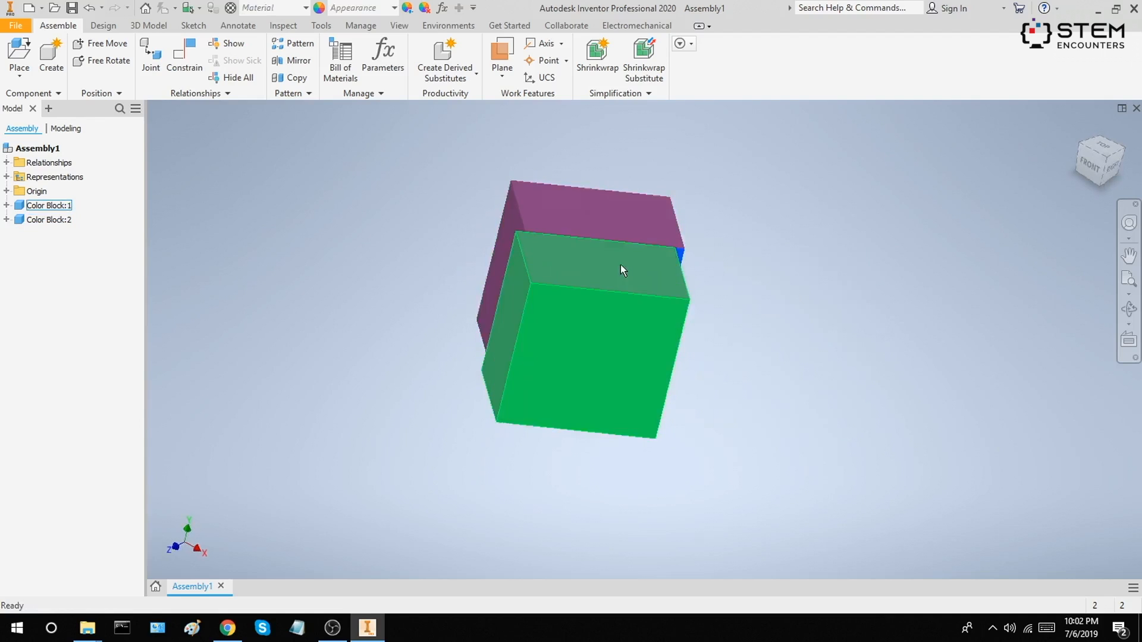
{"action": "left_click_drag", "start_coordinate": [657, 317], "coordinate": [766, 331]}
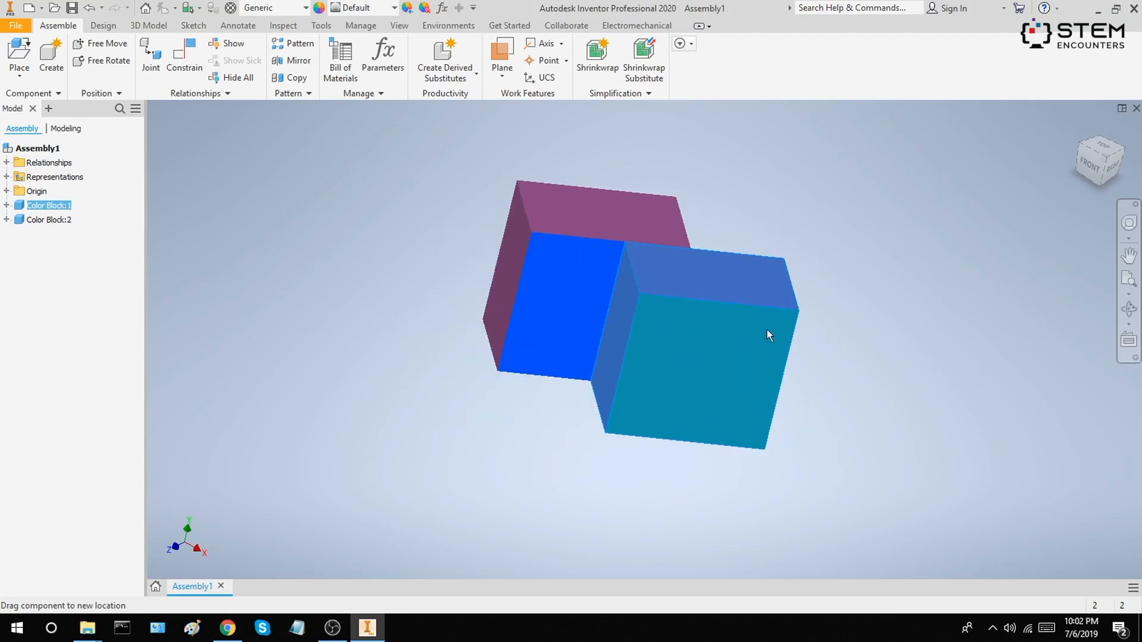
{"action": "left_click", "coordinate": [921, 325]}
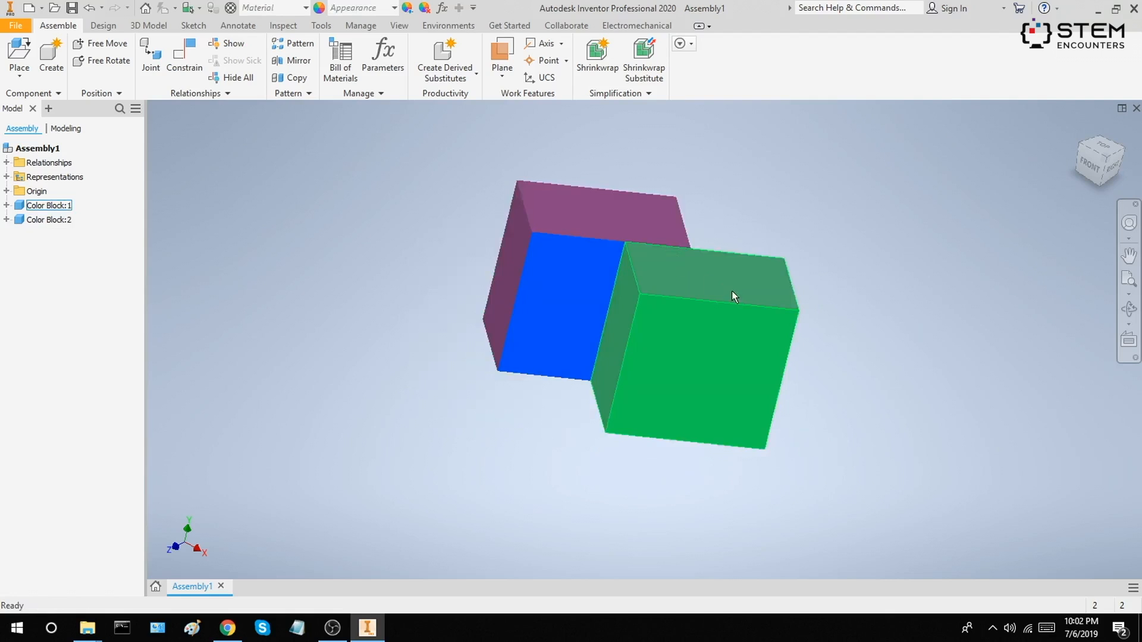
- Move the front block back across the rear block until their side faces nearly line up
{"action": "left_click_drag", "start_coordinate": [732, 292], "coordinate": [603, 263]}
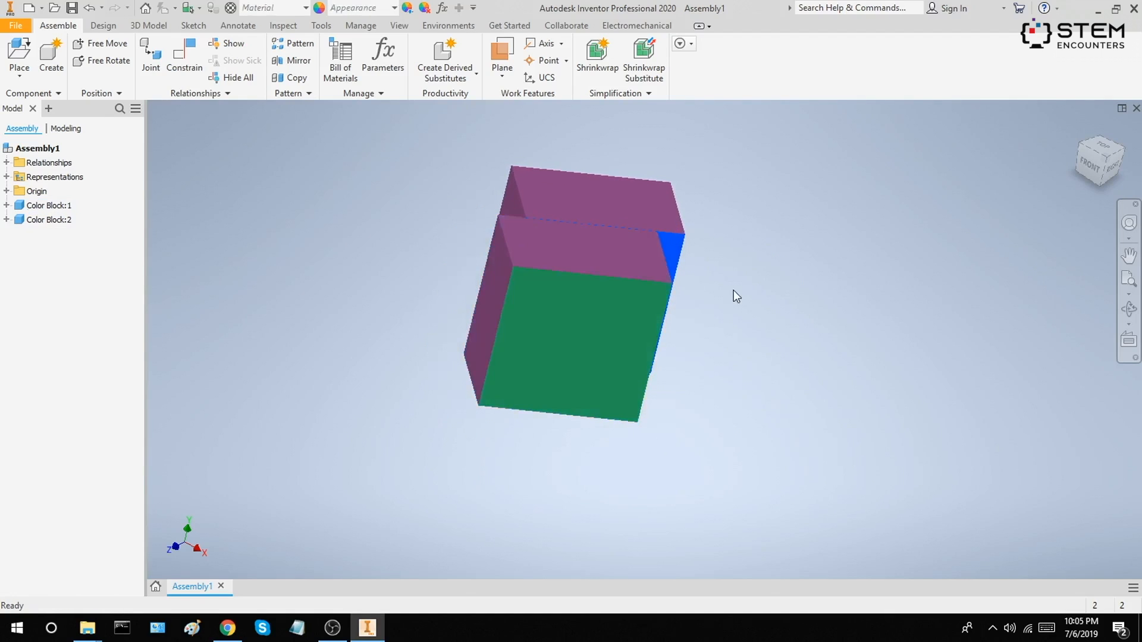
{"action": "middle_click_drag", "start_coordinate": [733, 290], "coordinate": [746, 330], "text": "shift"}
{"action": "left_click_drag", "start_coordinate": [671, 312], "coordinate": [599, 324]}
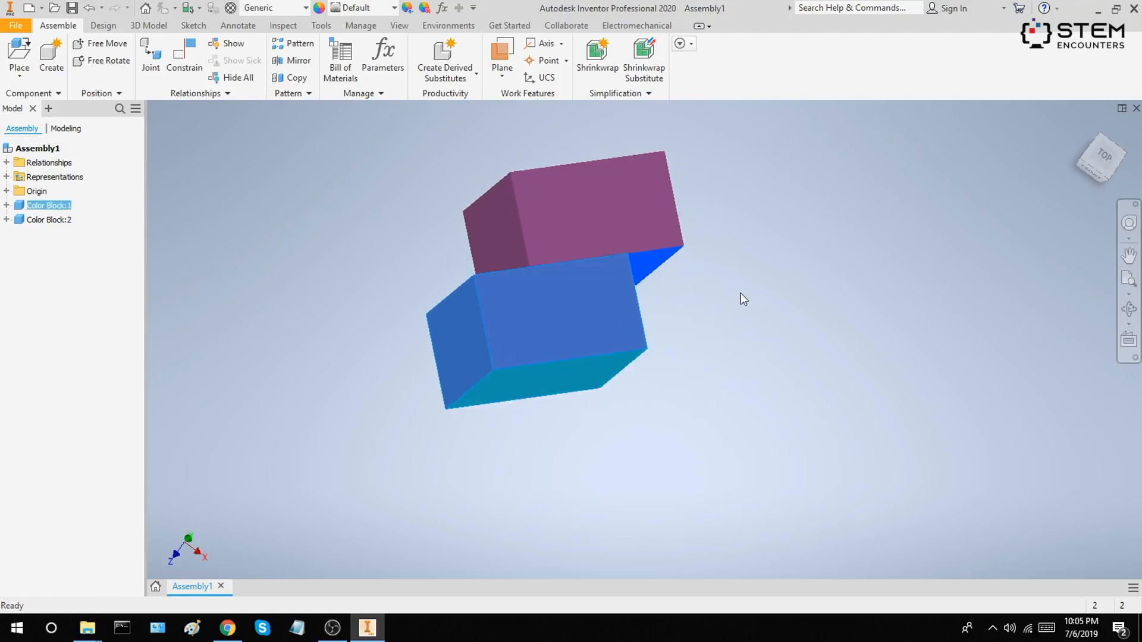
{"action": "left_click", "coordinate": [773, 297]}
{"action": "middle_click_drag", "start_coordinate": [522, 256], "coordinate": [658, 248], "text": "shift"}
{"action": "left_click_drag", "start_coordinate": [658, 248], "coordinate": [665, 290]}
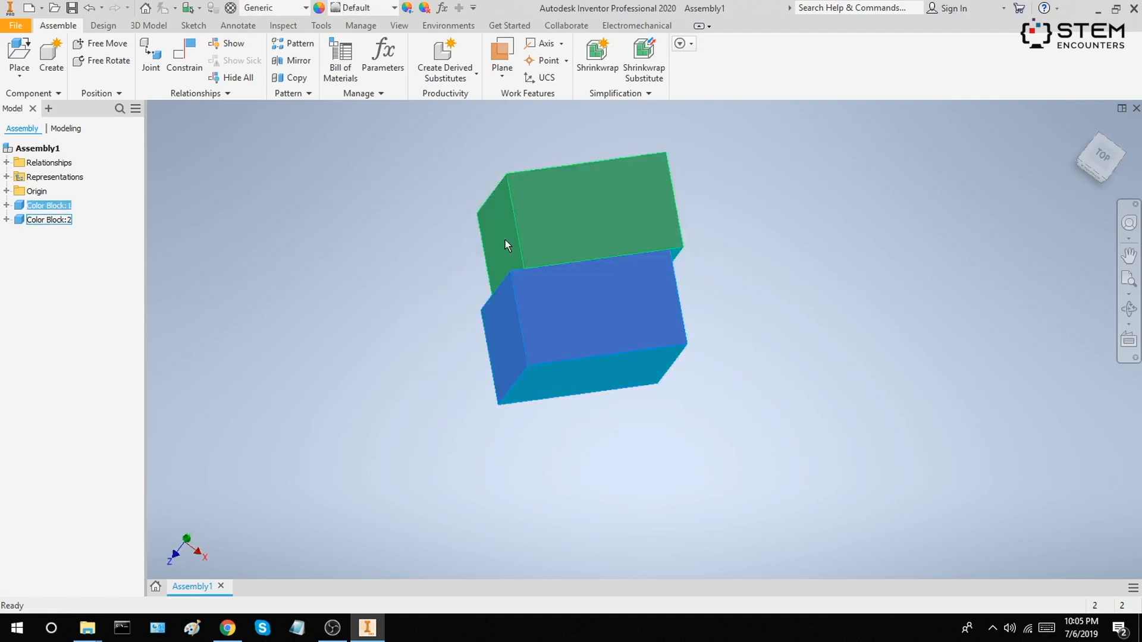
{"action": "left_click_drag", "start_coordinate": [640, 326], "coordinate": [523, 316]}
- Apply a flush constraint with 0.000 in offset between the matching purple side faces of the two blocks
{"action": "key", "text": "c"}
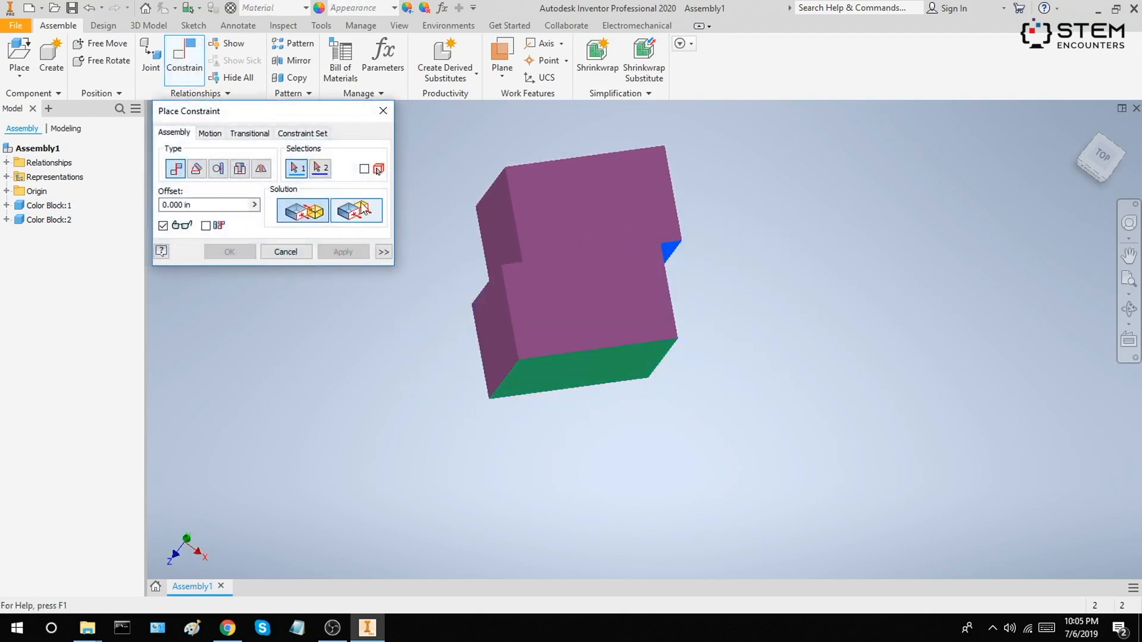
{"action": "left_click", "coordinate": [353, 217]}
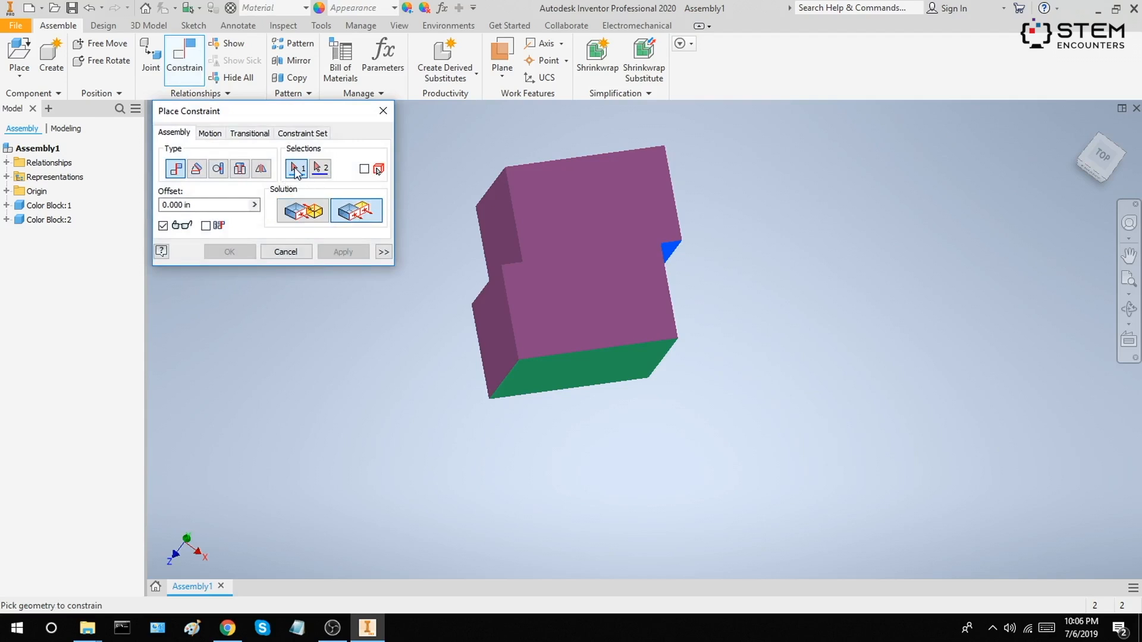
{"action": "left_click", "coordinate": [492, 231]}
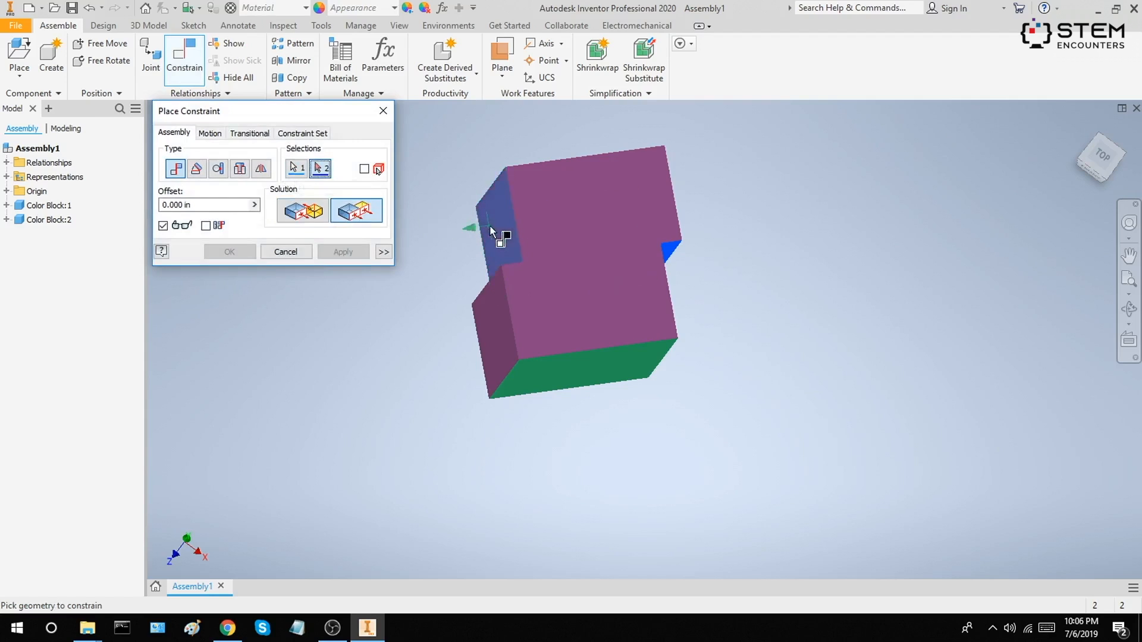
{"action": "left_click", "coordinate": [492, 319]}
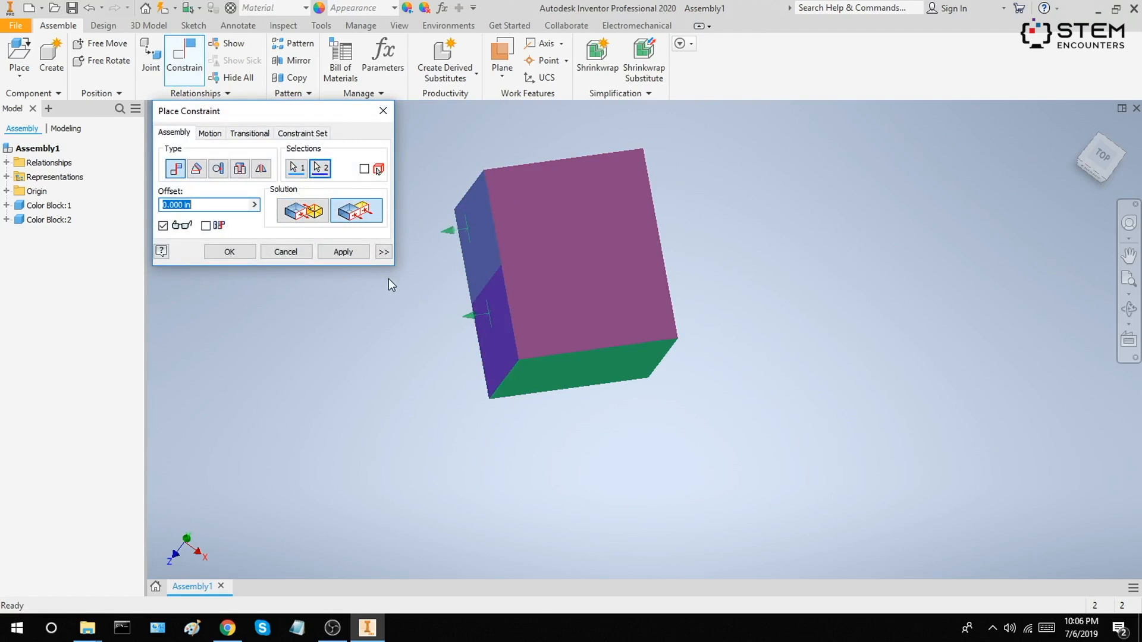
{"action": "left_click", "coordinate": [344, 251]}
{"action": "left_click", "coordinate": [383, 110]}
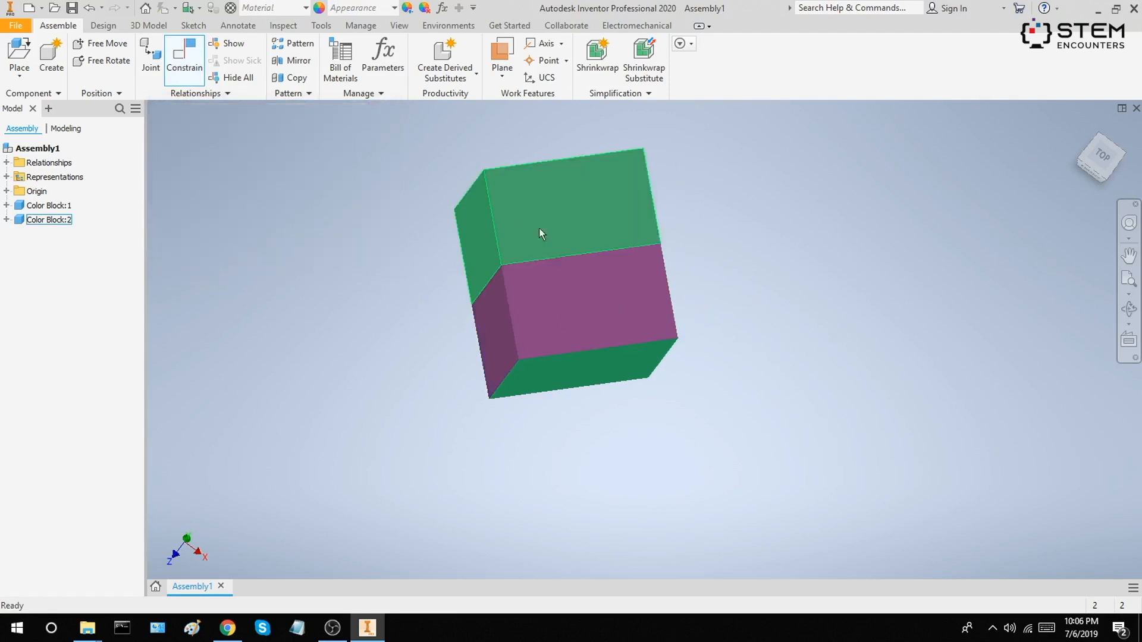
- Move the constrained pair around by either block to test that both blocks travel together as one unit
{"action": "left_click_drag", "start_coordinate": [540, 161], "coordinate": [599, 268]}
{"action": "left_click", "coordinate": [746, 249]}
{"action": "middle_click_drag", "start_coordinate": [800, 301], "coordinate": [802, 315], "text": "shift"}
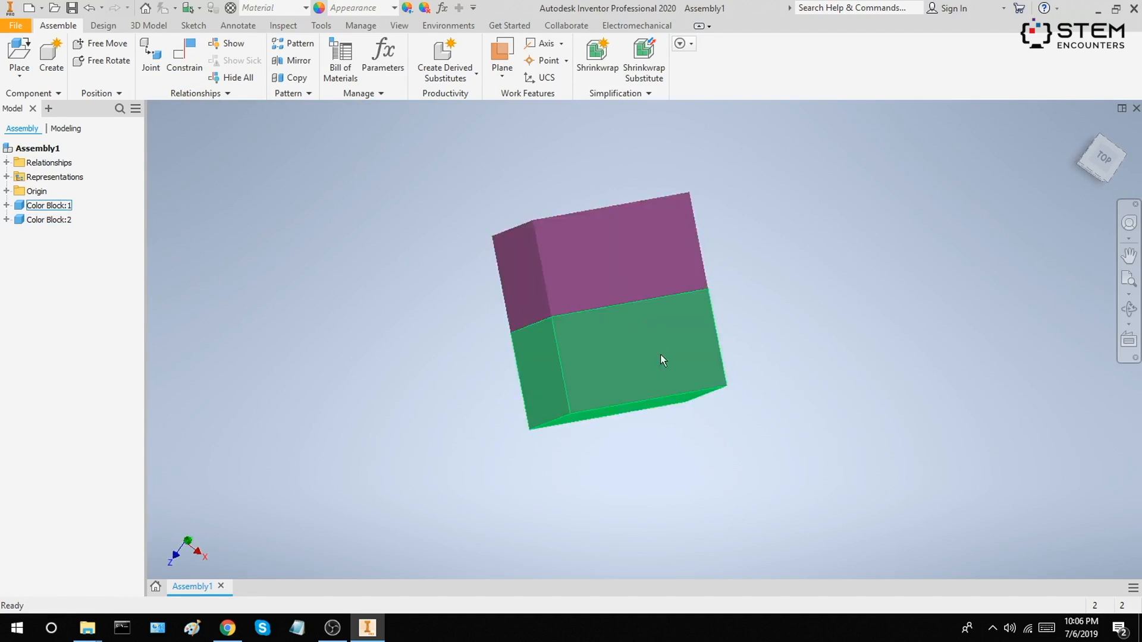
{"action": "left_click_drag", "start_coordinate": [661, 355], "coordinate": [624, 405]}
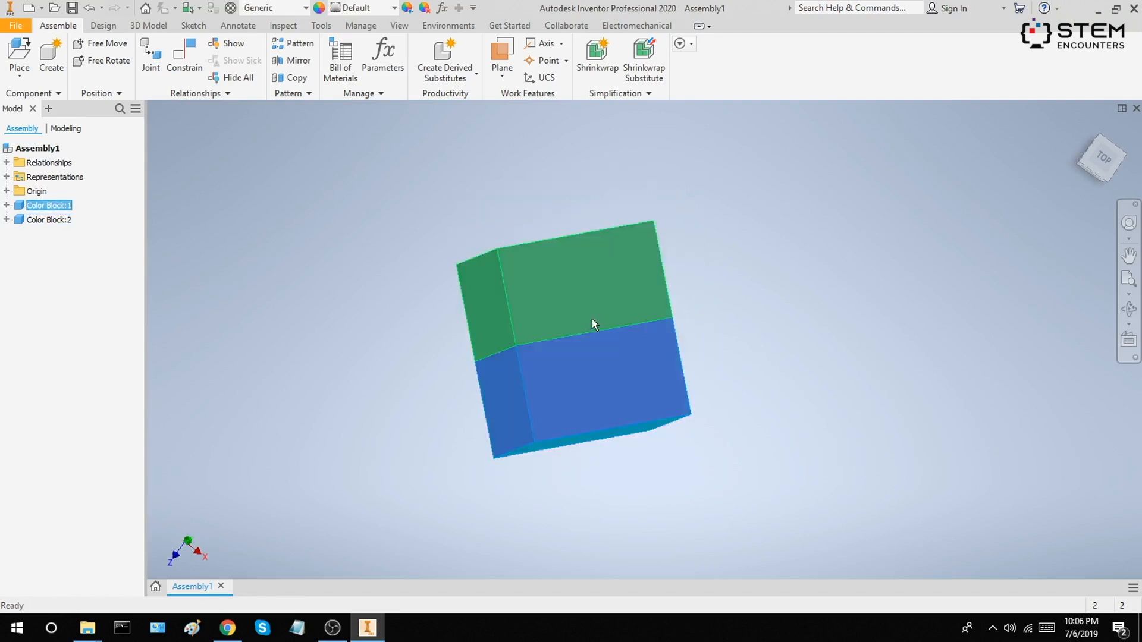
{"action": "left_click", "coordinate": [768, 342]}
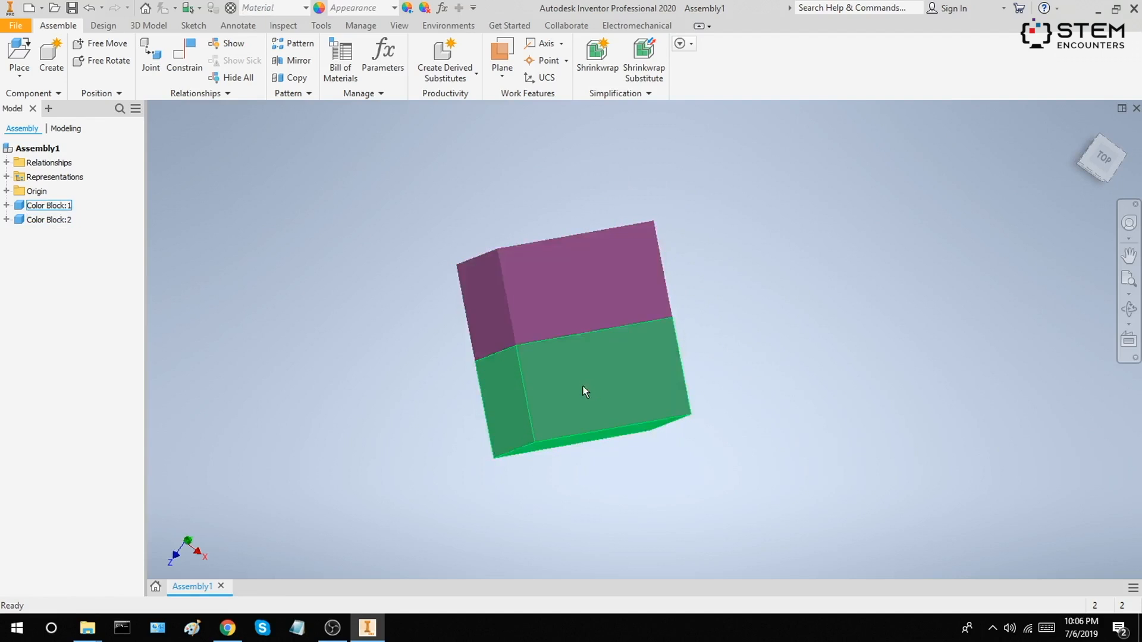
{"action": "left_click_drag", "start_coordinate": [493, 399], "coordinate": [496, 413]}
{"action": "left_click", "coordinate": [727, 307]}
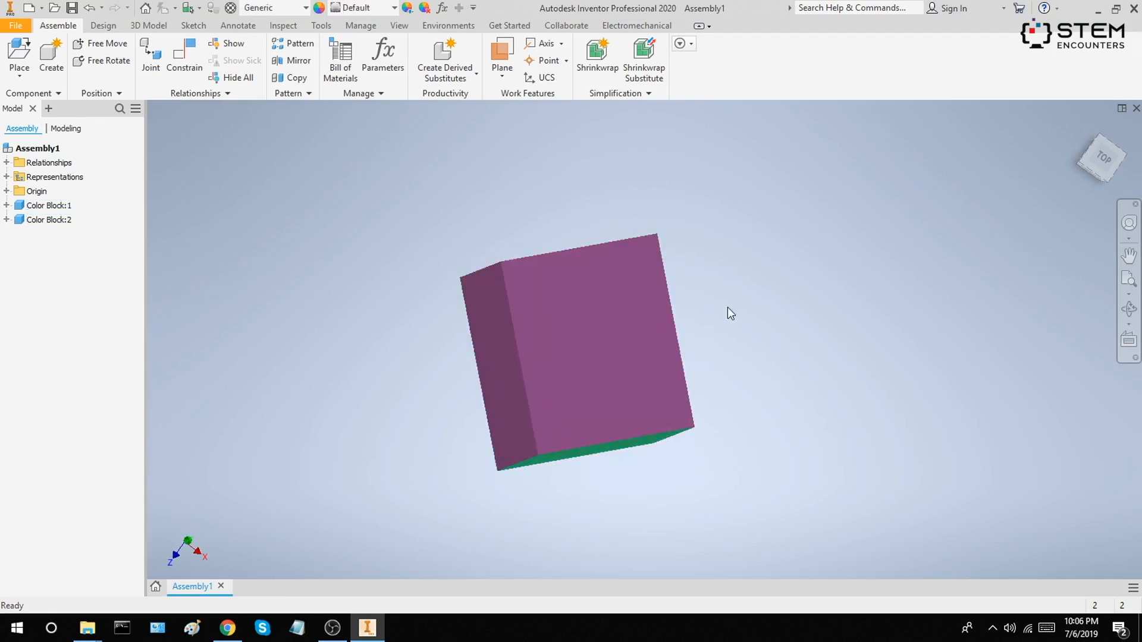
{"action": "middle_click_drag", "start_coordinate": [767, 326], "coordinate": [744, 301], "text": "shift"}
{"action": "left_click_drag", "start_coordinate": [638, 301], "coordinate": [517, 373]}
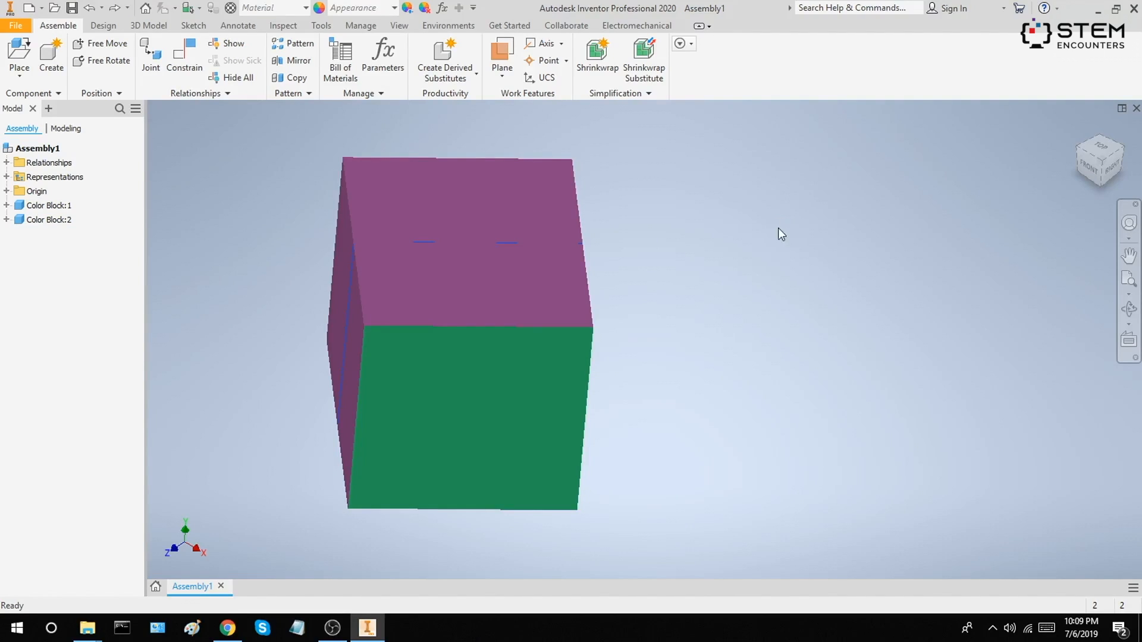
- Copy Color Block:2 and paste two new blocks beside the constrained pair, placing one below the other
{"action": "left_click", "coordinate": [518, 203]}
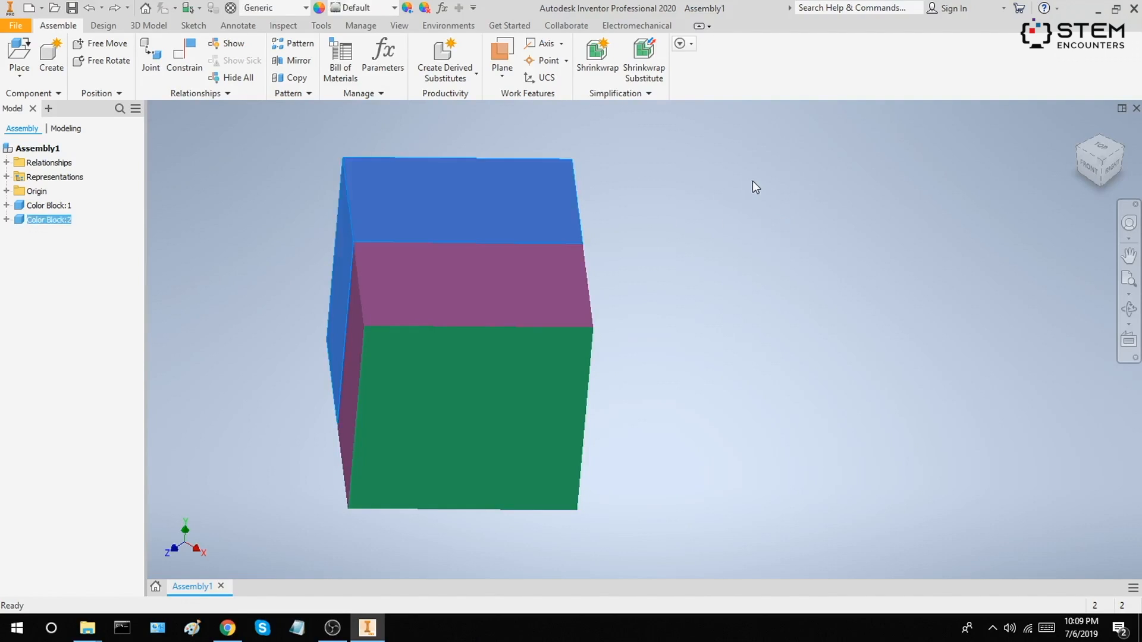
{"action": "right_click", "coordinate": [532, 172]}
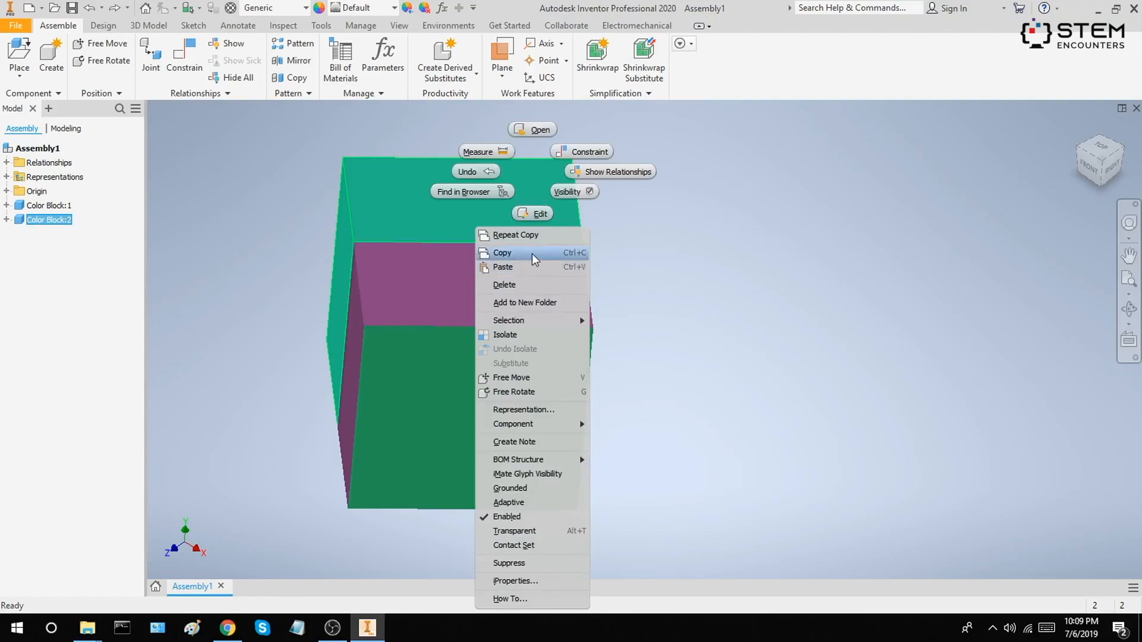
{"action": "left_click", "coordinate": [503, 253]}
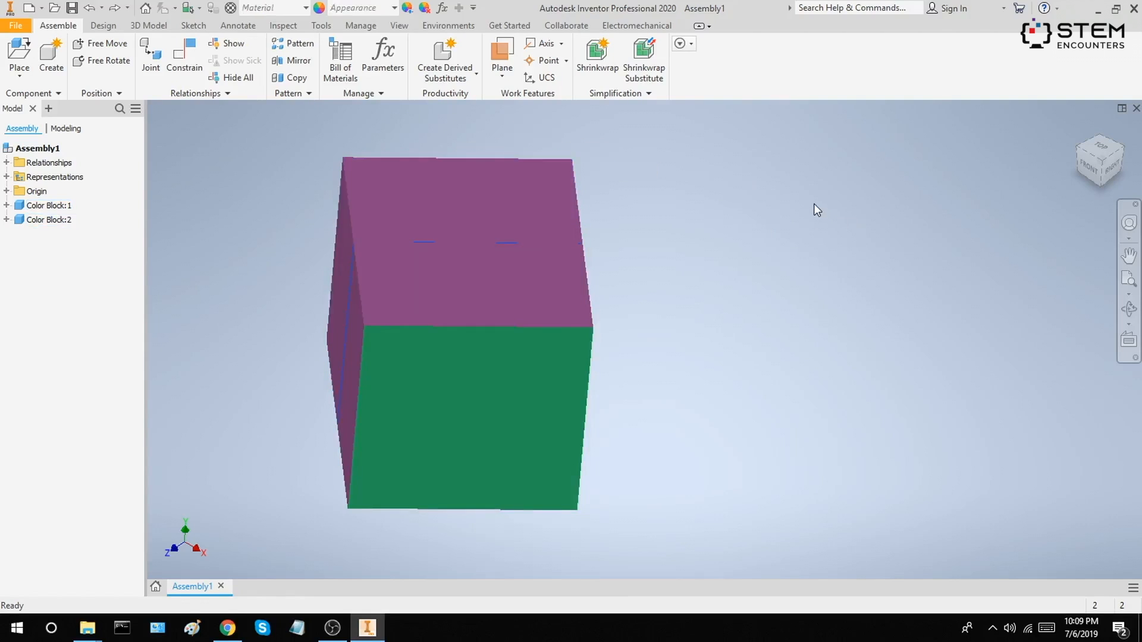
{"action": "key", "text": "ctrl+v"}
{"action": "left_click", "coordinate": [1044, 260]}
{"action": "right_click", "coordinate": [1045, 260]}
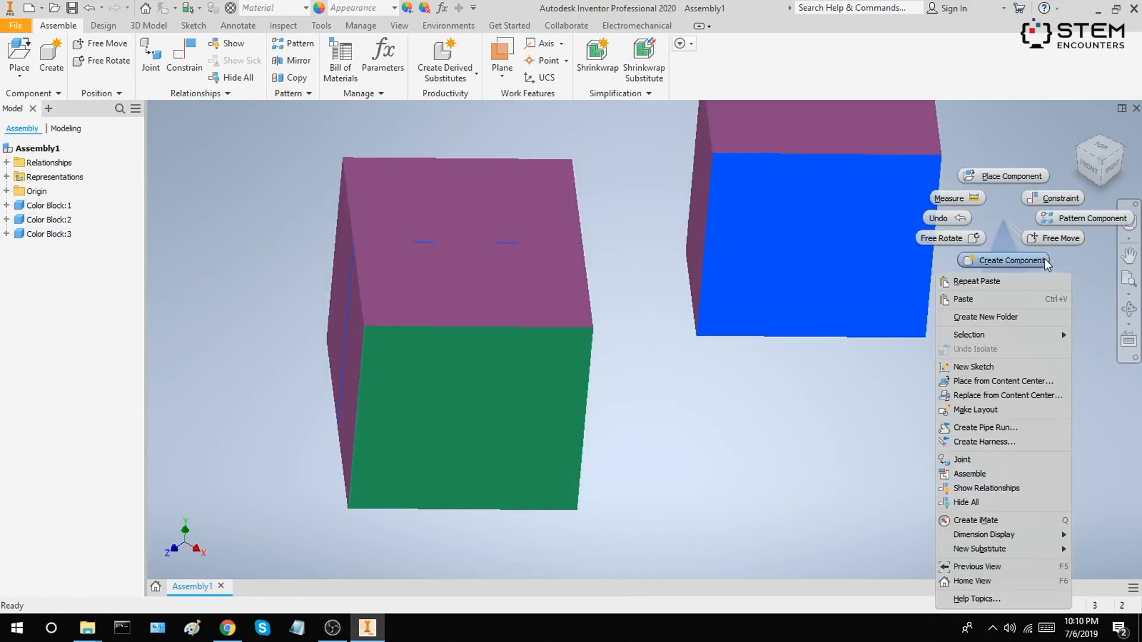
{"action": "left_click", "coordinate": [1001, 299]}
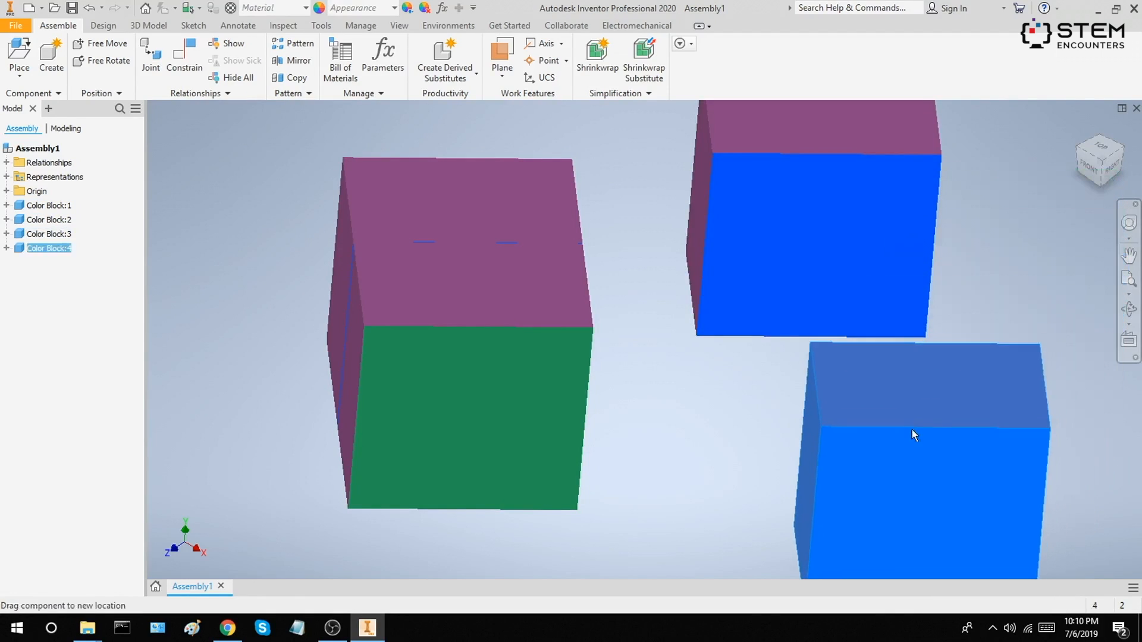
{"action": "left_click", "coordinate": [806, 446]}
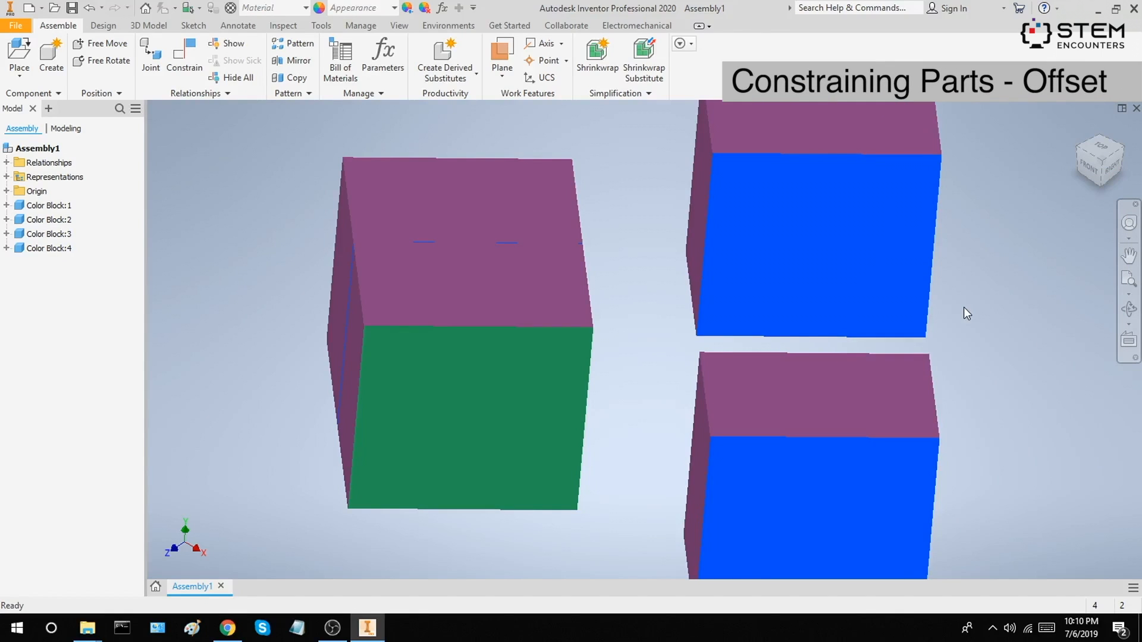
- Set up a flush constraint between the purple top faces of the two pasted blocks and inspect the preview from several angles
{"action": "scroll", "coordinate": [963, 307], "scroll_direction": "down", "scroll_amount": 3}
{"action": "middle_click_drag", "start_coordinate": [975, 306], "coordinate": [994, 312], "text": "shift"}
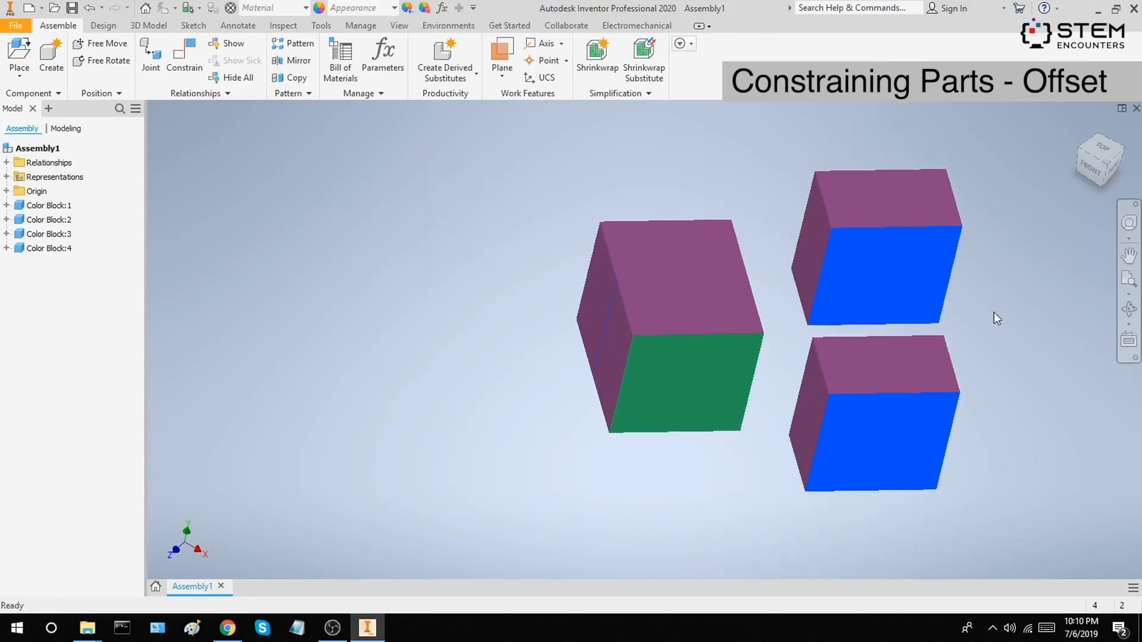
{"action": "scroll", "coordinate": [987, 311], "scroll_direction": "up", "scroll_amount": 3}
{"action": "scroll", "coordinate": [802, 157], "scroll_direction": "down", "scroll_amount": 2}
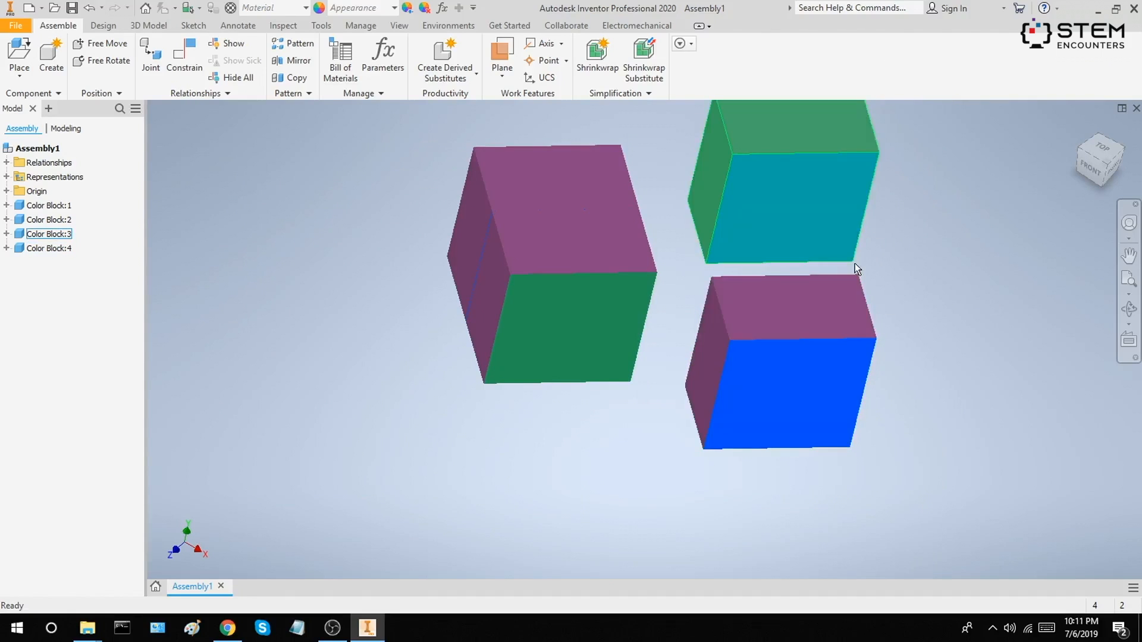
{"action": "key", "text": "F2"}
{"action": "left_click_drag", "start_coordinate": [939, 236], "coordinate": [832, 279]}
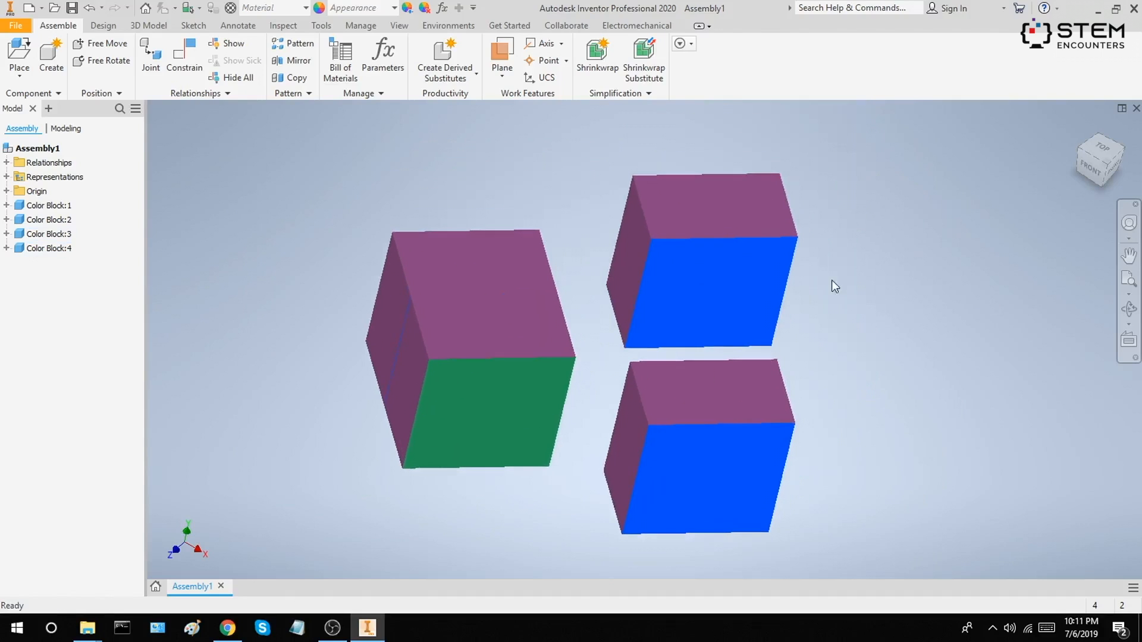
{"action": "left_click", "coordinate": [183, 62]}
{"action": "left_click", "coordinate": [348, 214]}
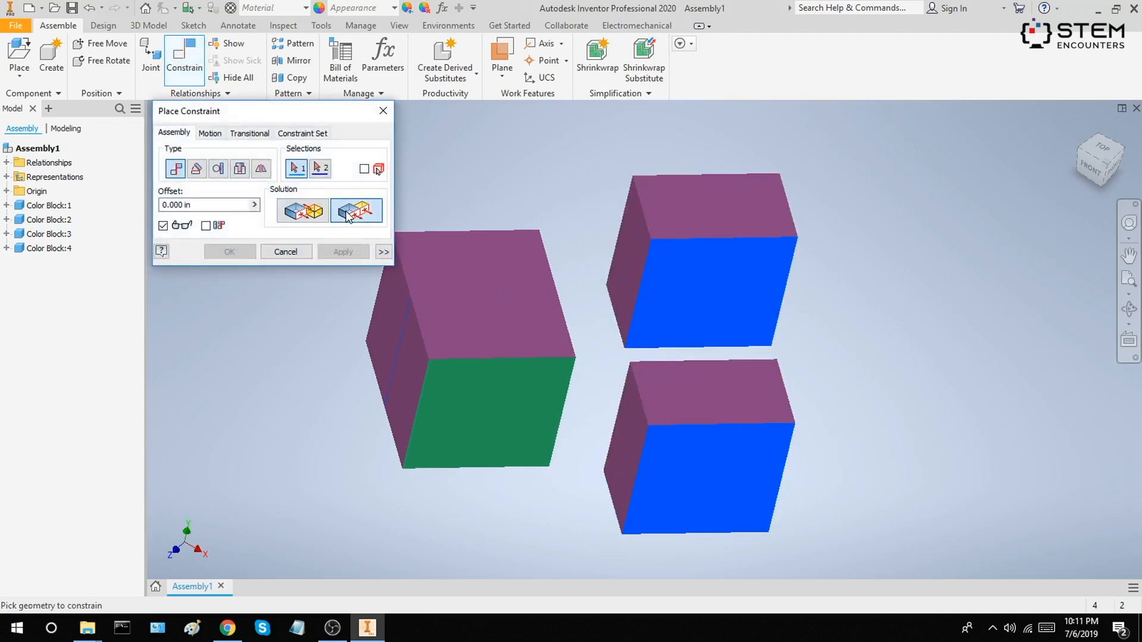
{"action": "left_click", "coordinate": [682, 219]}
{"action": "left_click", "coordinate": [705, 383]}
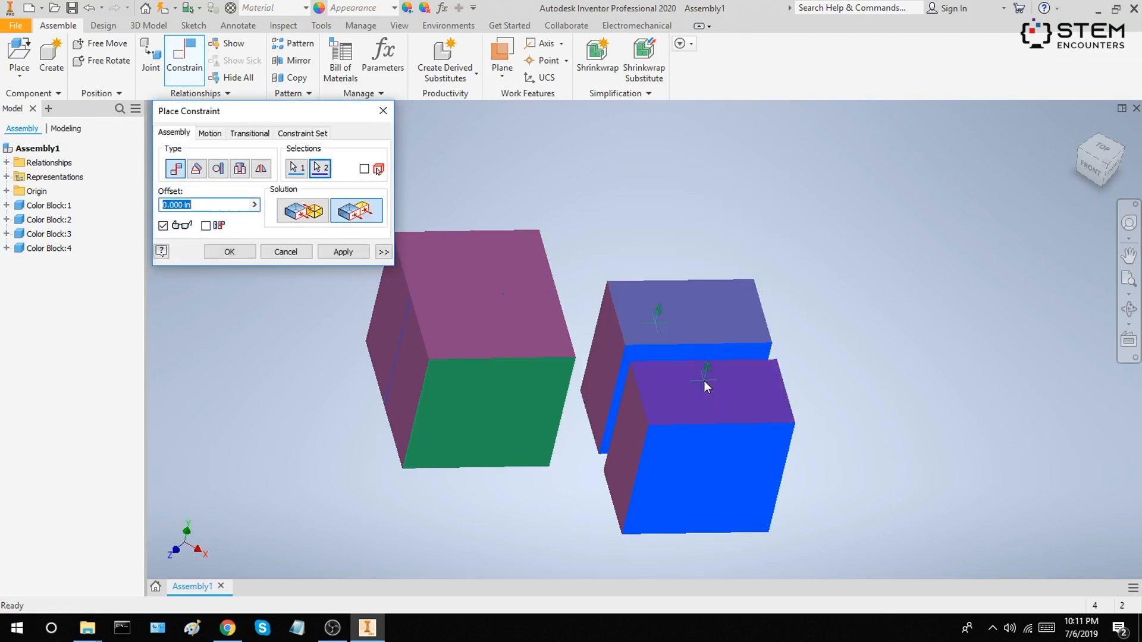
{"action": "middle_click_drag", "start_coordinate": [740, 299], "coordinate": [601, 275], "text": "shift"}
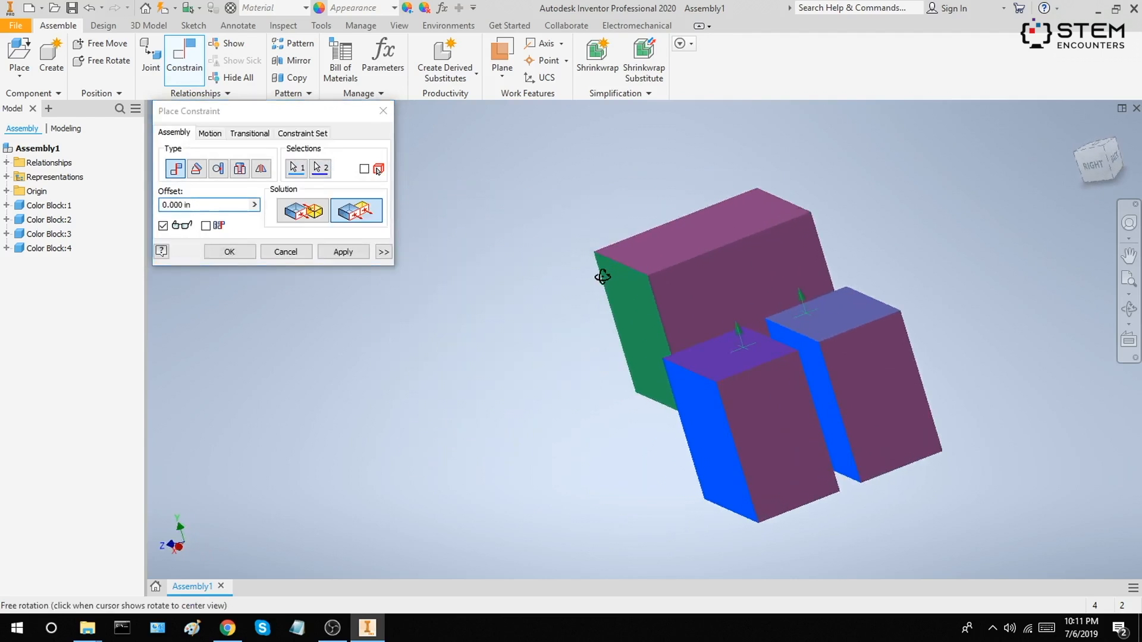
{"action": "middle_click_drag", "start_coordinate": [643, 311], "coordinate": [704, 334], "text": "shift"}
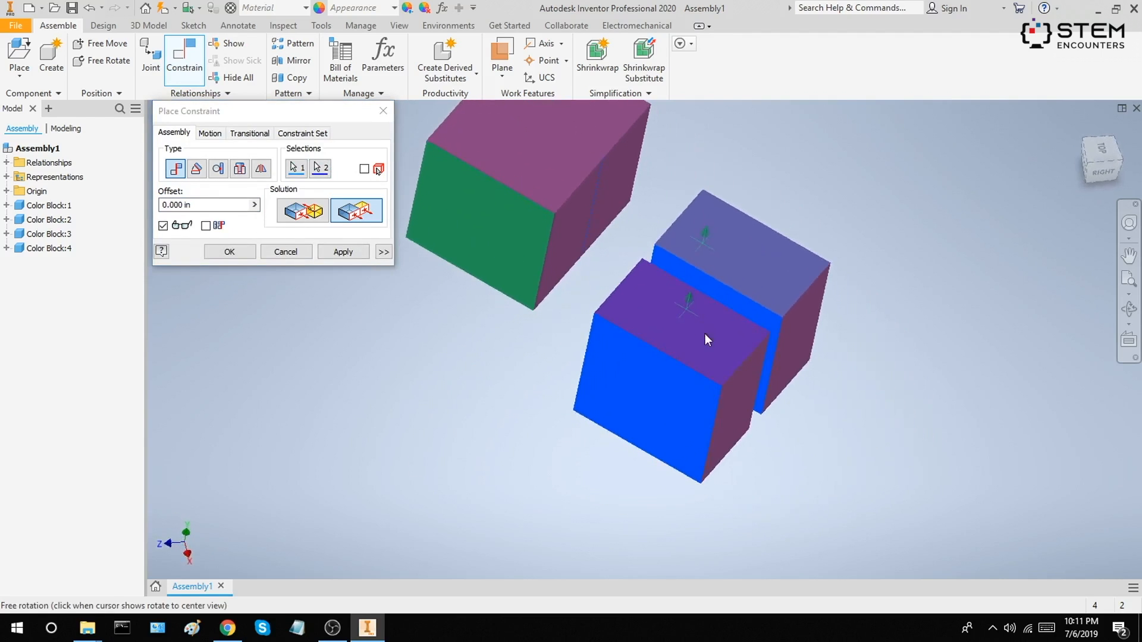
- Preview the flush constraint with an offset of 0.5 in, set the offset to 1 in and apply it
{"action": "left_click", "coordinate": [229, 205]}
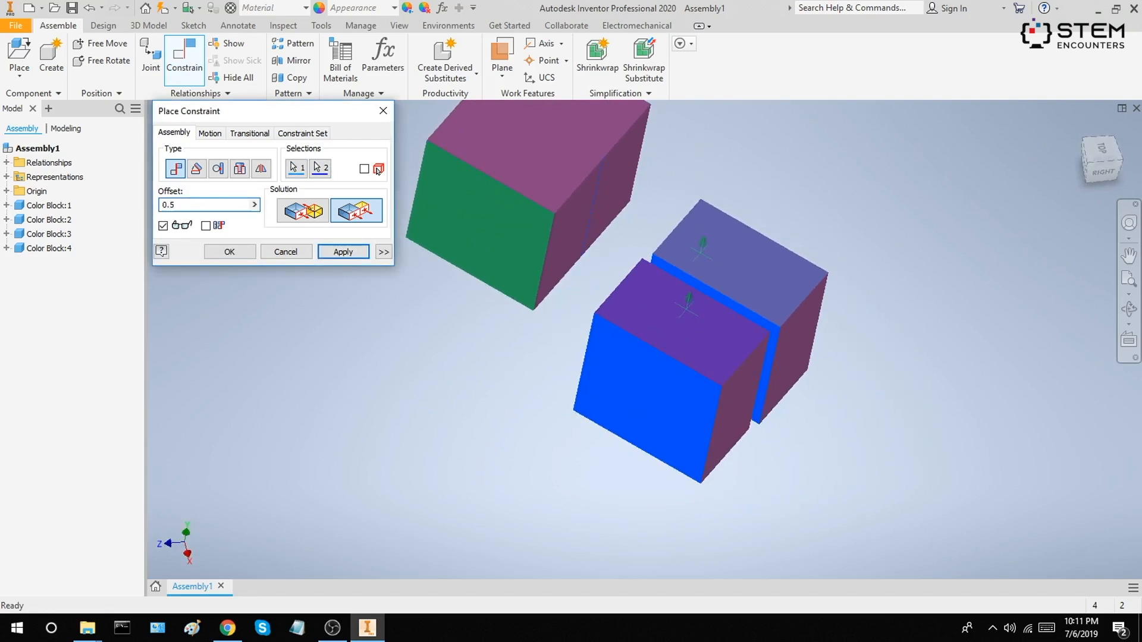
{"action": "middle_click_drag", "start_coordinate": [770, 342], "coordinate": [649, 318], "text": "shift"}
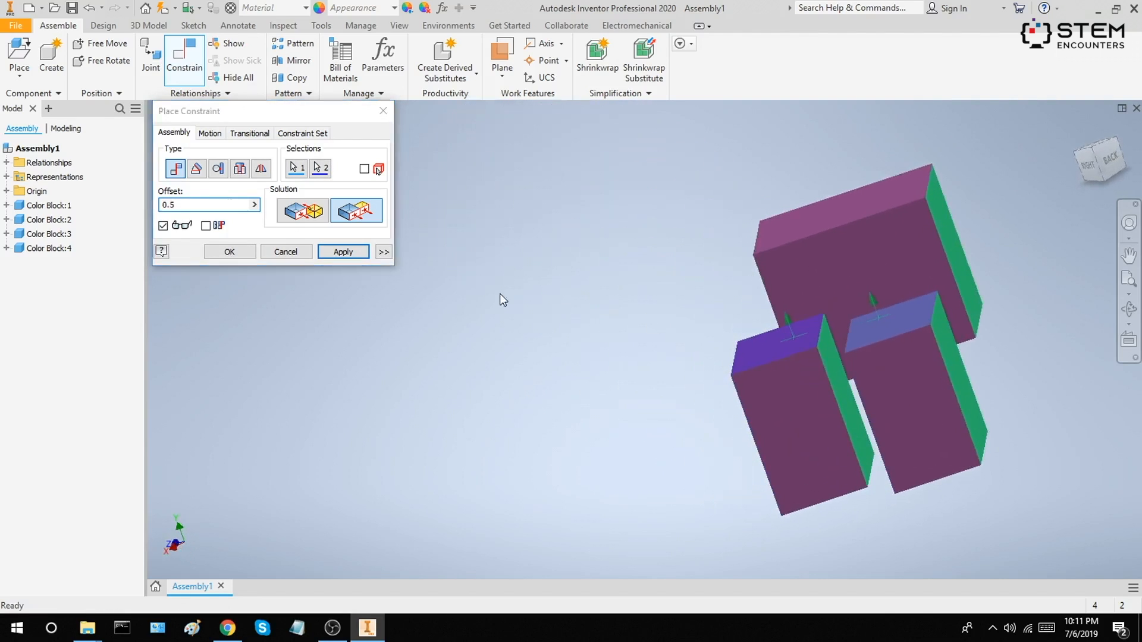
{"action": "left_click", "coordinate": [191, 205]}
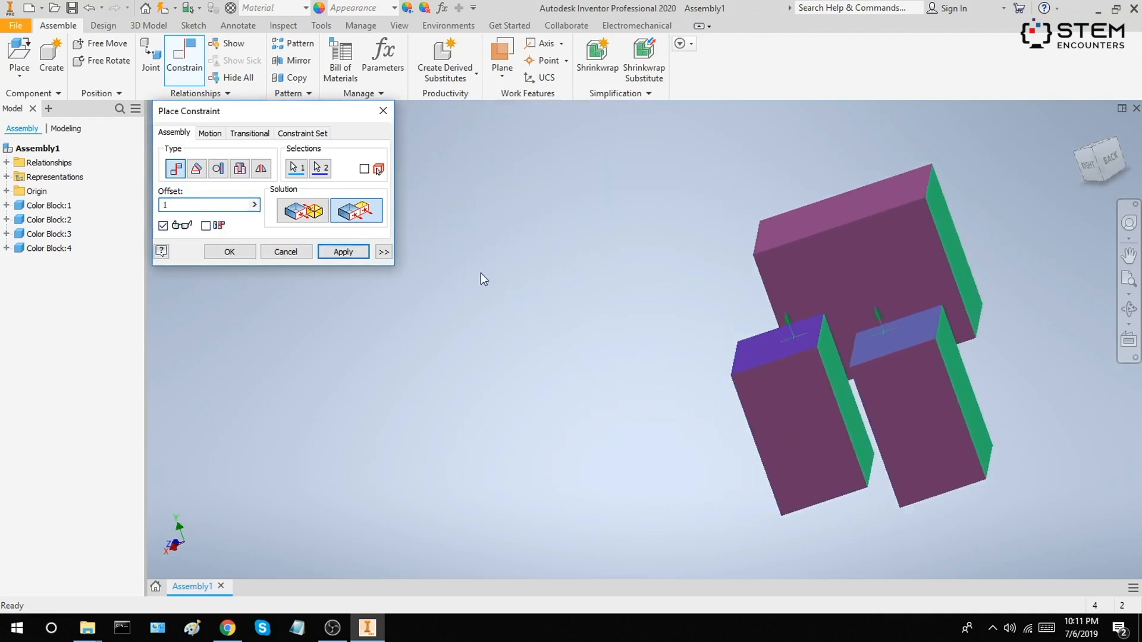
{"action": "left_click", "coordinate": [336, 252]}
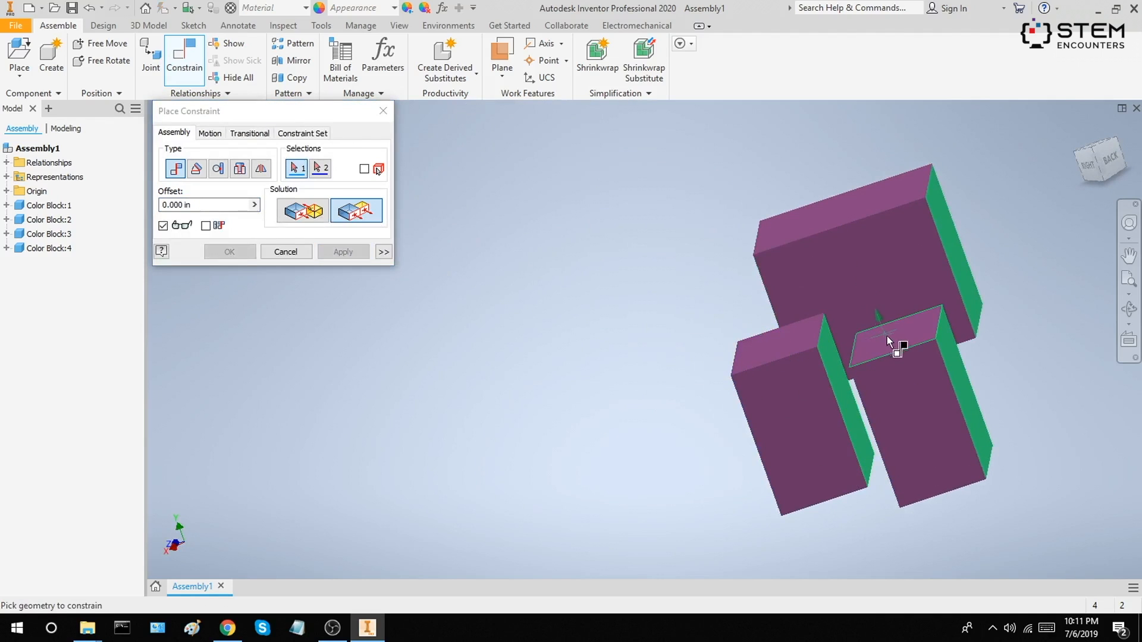
{"action": "key", "text": "Escape"}
- Slide Color Block:3 alongside Color Block:4 to test its remaining movement under the offset flush constraint
{"action": "scroll", "coordinate": [890, 339], "scroll_direction": "up", "scroll_amount": 4}
{"action": "middle_click_drag", "start_coordinate": [890, 342], "coordinate": [883, 407], "text": "shift"}
{"action": "left_click_drag", "start_coordinate": [881, 394], "coordinate": [853, 365]}
{"action": "middle_click_drag", "start_coordinate": [853, 365], "coordinate": [816, 340], "text": "shift"}
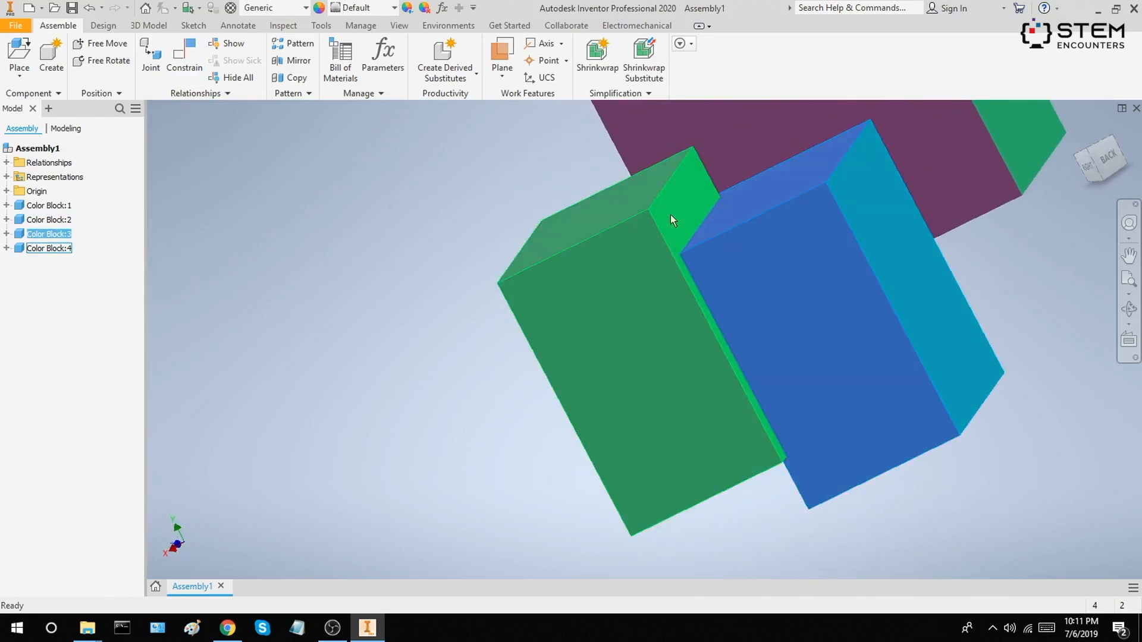
{"action": "left_click", "coordinate": [427, 193]}
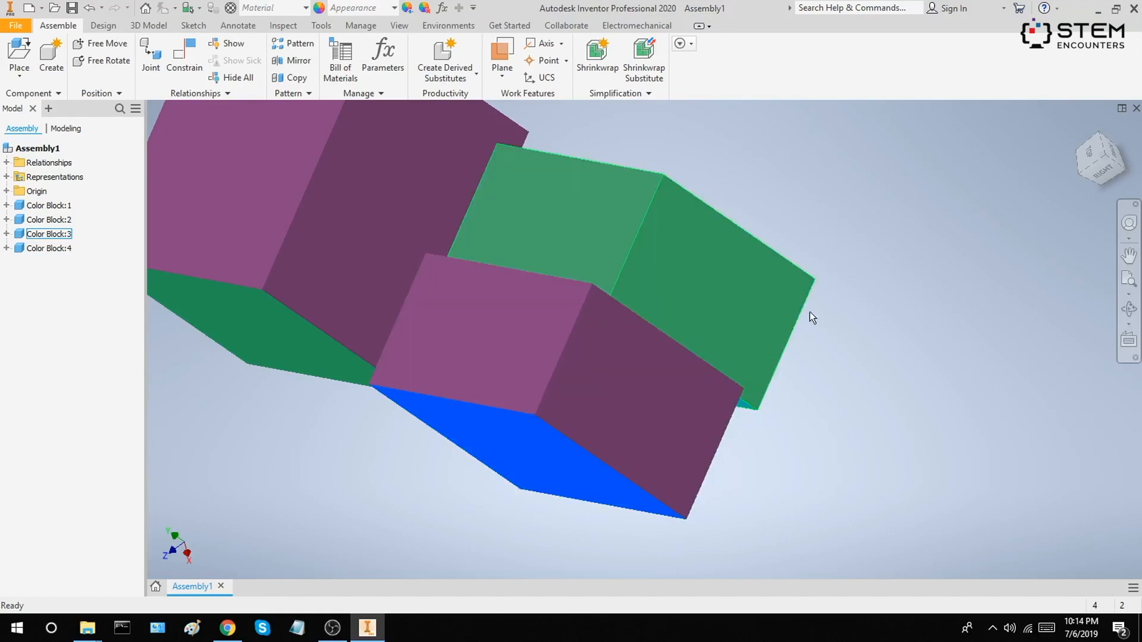
- Set up a flush constraint between the matching dark purple side faces of Color Block:3 and Color Block:4
{"action": "left_click", "coordinate": [184, 57]}
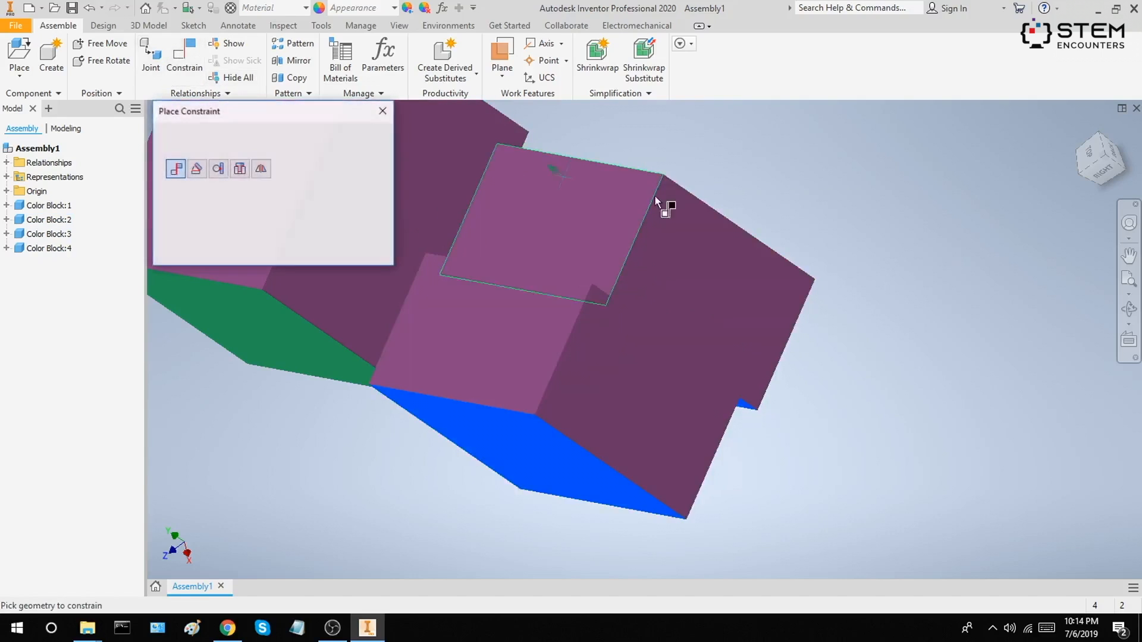
{"action": "scroll", "coordinate": [722, 215], "scroll_direction": "up", "scroll_amount": 3}
{"action": "middle_click_drag", "start_coordinate": [732, 205], "coordinate": [744, 237]}
{"action": "middle_click_drag", "start_coordinate": [741, 232], "coordinate": [730, 216], "text": "shift"}
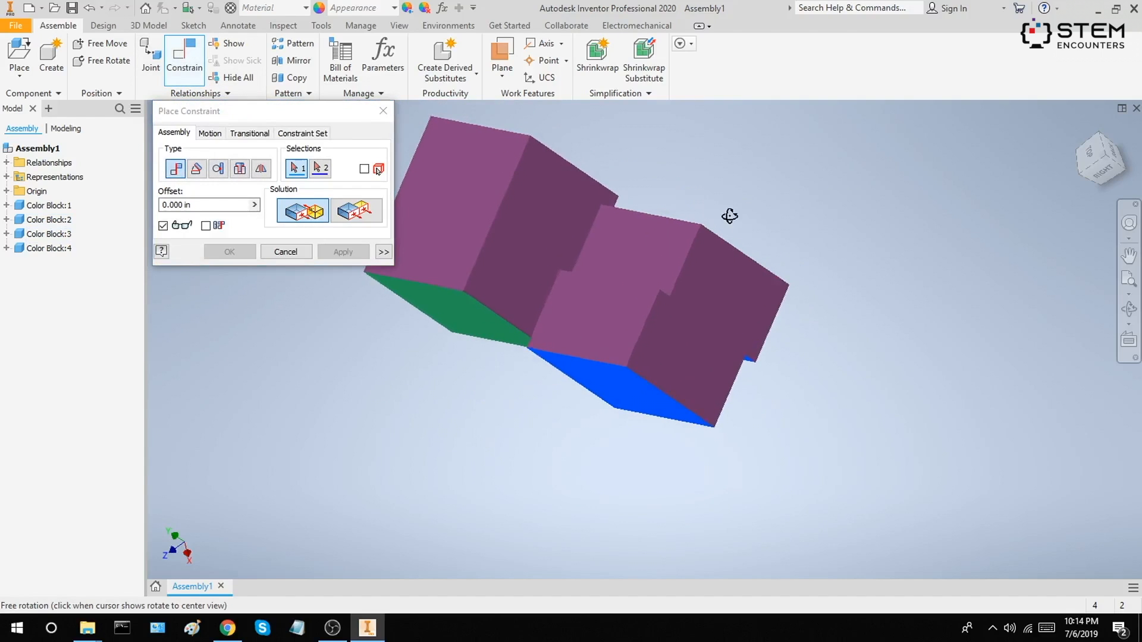
{"action": "scroll", "coordinate": [731, 223], "scroll_direction": "down", "scroll_amount": 4}
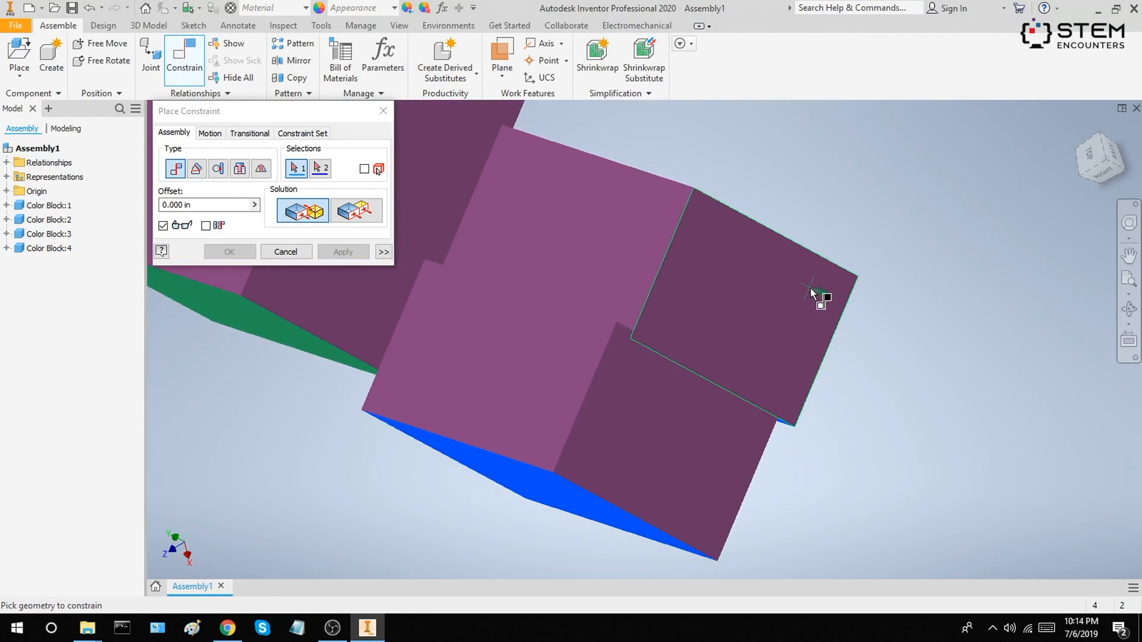
{"action": "left_click", "coordinate": [371, 219]}
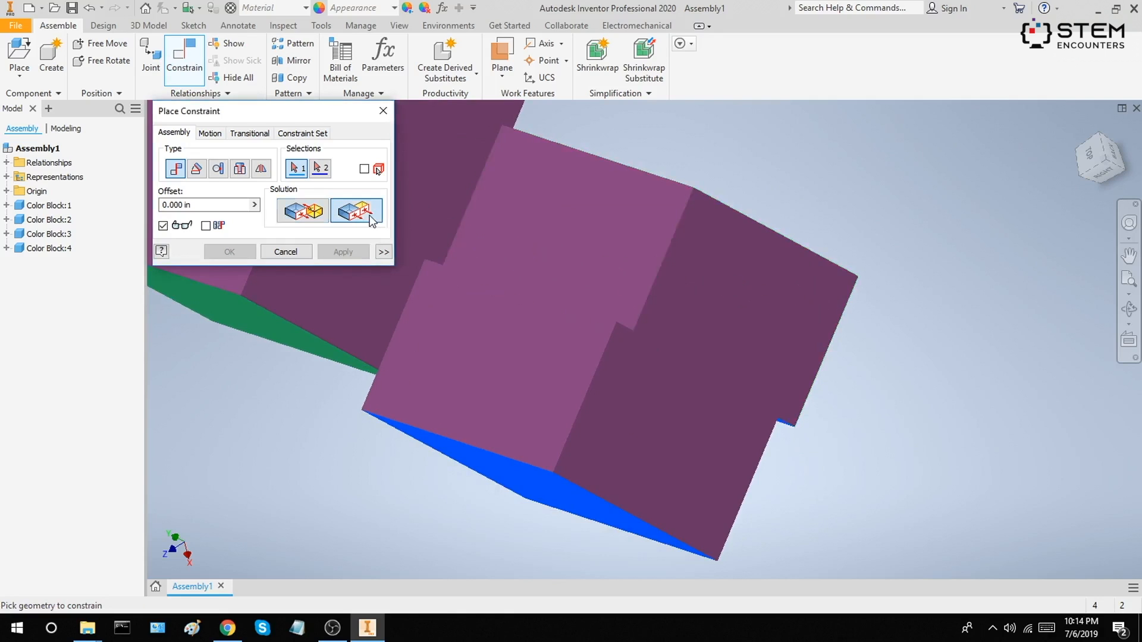
{"action": "left_click", "coordinate": [749, 290]}
{"action": "middle_click_drag", "start_coordinate": [834, 275], "coordinate": [838, 291], "text": "shift"}
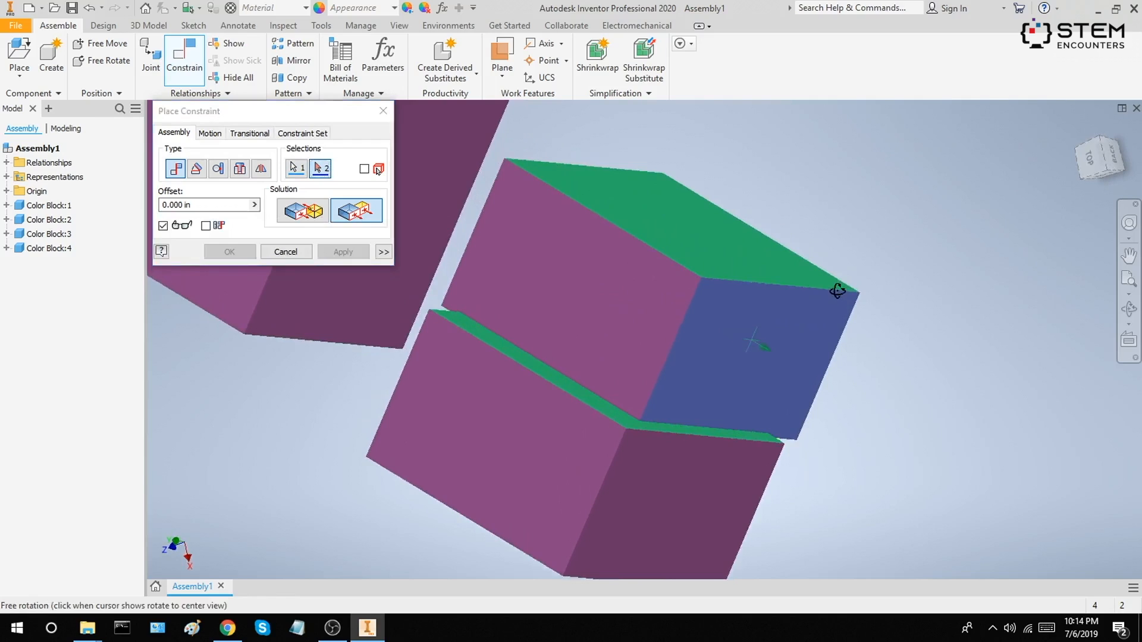
{"action": "left_click", "coordinate": [695, 470]}
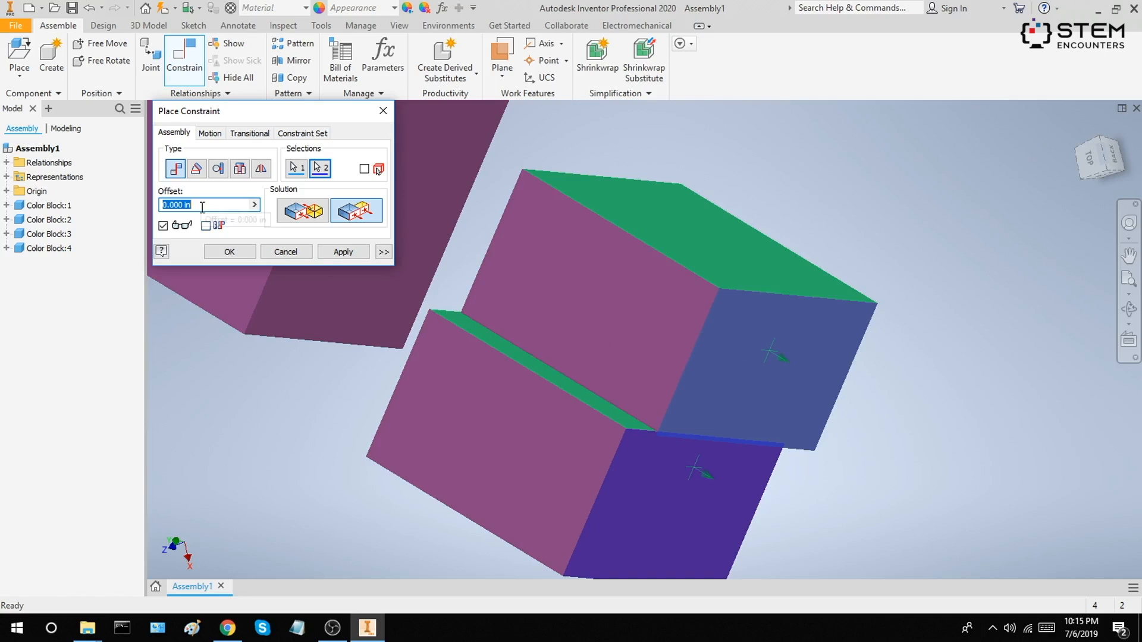
- Give the side-face flush constraint an offset of 1 in, apply it and leave the constraint command
{"action": "type", "text": "1"}
{"action": "mouse_move", "coordinate": [700, 327]}
{"action": "middle_mouse_down", "text": "shift"}
{"action": "mouse_move", "coordinate": [690, 350]}
{"action": "mouse_move", "coordinate": [670, 357]}
{"action": "mouse_move", "coordinate": [666, 342]}
{"action": "mouse_move", "coordinate": [677, 381]}
{"action": "mouse_move", "coordinate": [668, 331]}
{"action": "mouse_move", "coordinate": [684, 316]}
{"action": "middle_mouse_up", "text": "shift"}
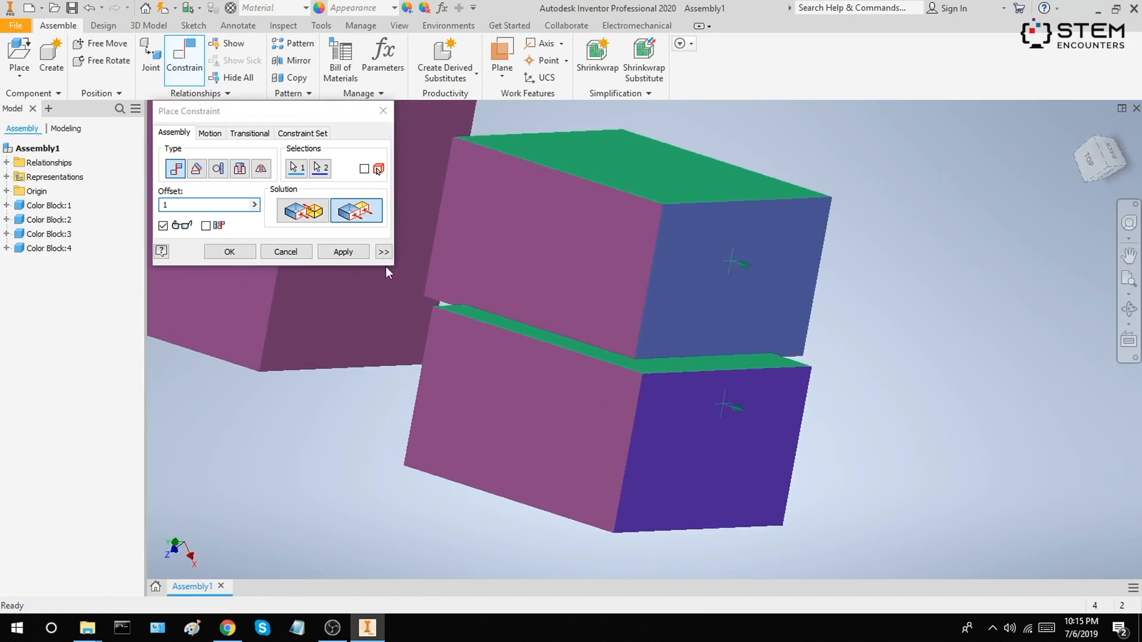
{"action": "left_click", "coordinate": [348, 253]}
{"action": "key", "text": "Escape"}
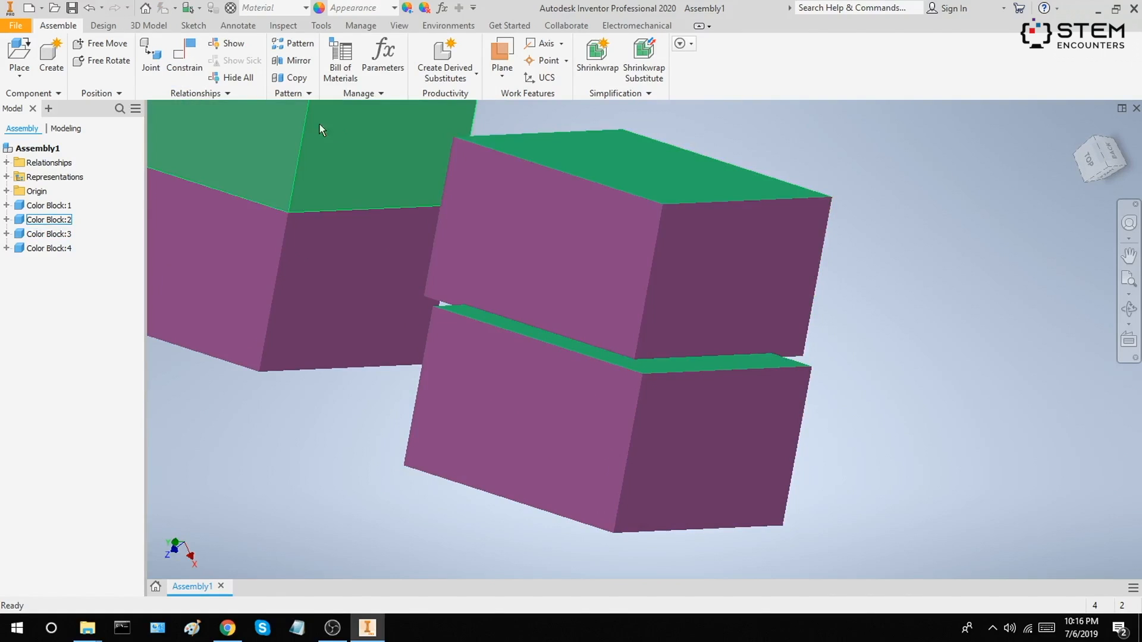
- Set up a mate constraint between the green top face of the lower small block and the blue bottom face of the upper one
{"action": "key", "text": "c"}
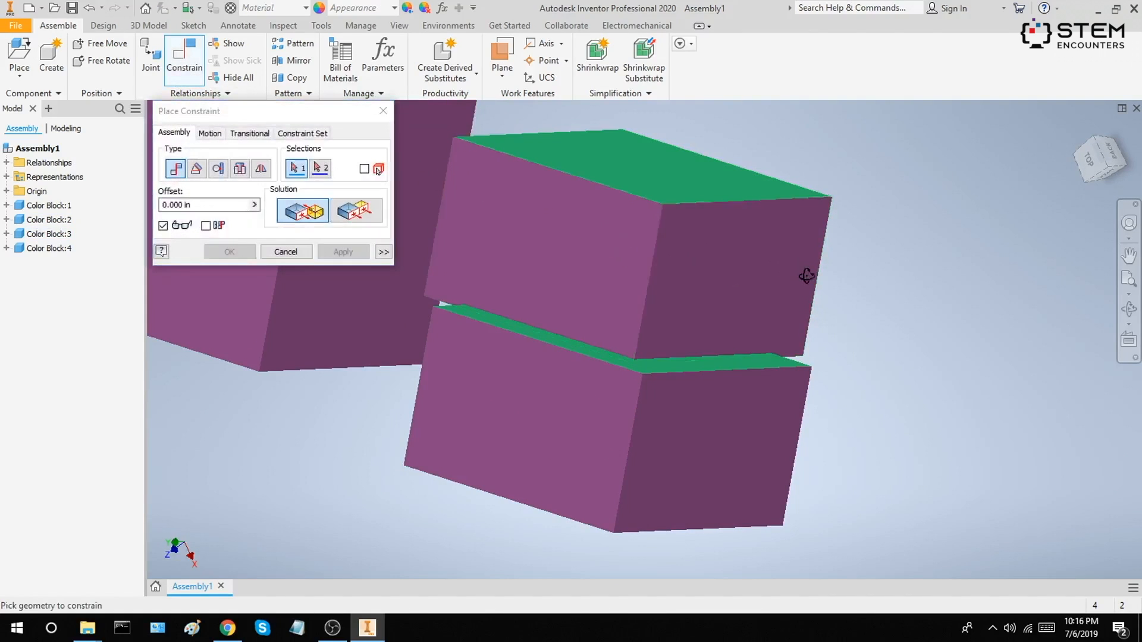
{"action": "middle_click_drag", "start_coordinate": [803, 270], "coordinate": [694, 341], "text": "shift"}
{"action": "middle_click_drag", "start_coordinate": [676, 400], "coordinate": [647, 285], "text": "shift"}
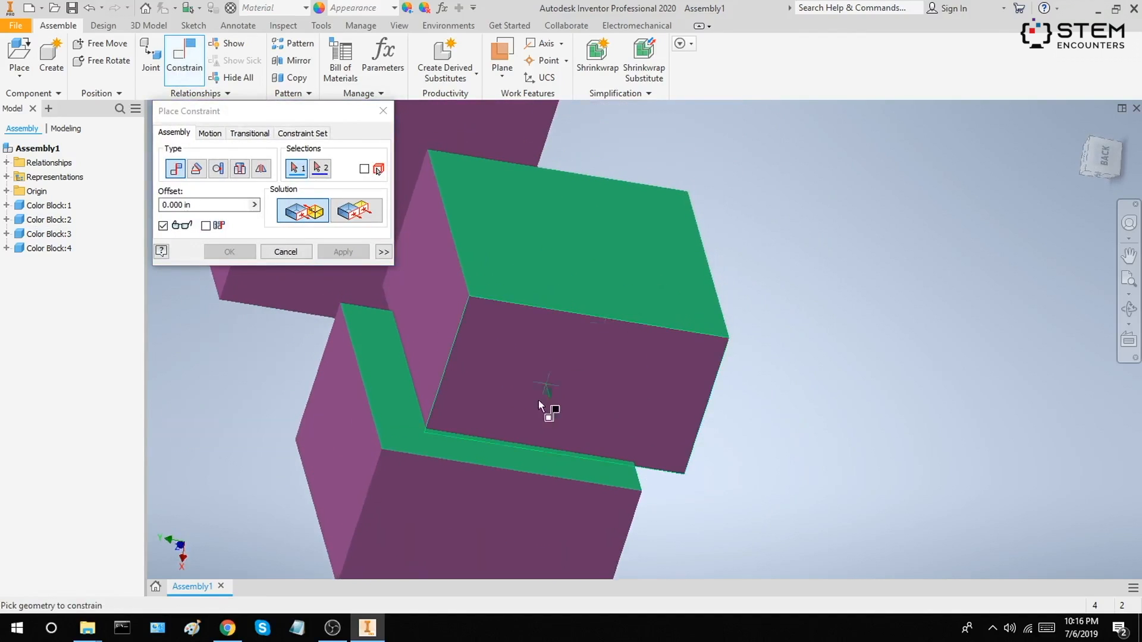
{"action": "left_click", "coordinate": [528, 458]}
{"action": "middle_click_drag", "start_coordinate": [708, 438], "coordinate": [694, 388], "text": "shift"}
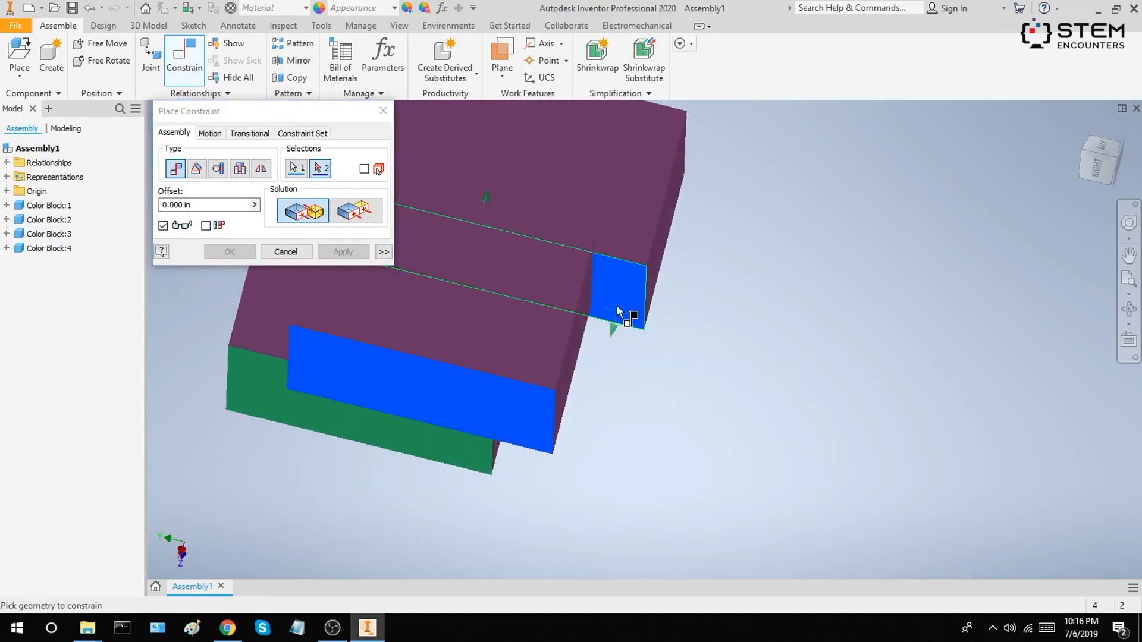
{"action": "left_click", "coordinate": [618, 312]}
{"action": "middle_click_drag", "start_coordinate": [663, 267], "coordinate": [675, 301], "text": "shift"}
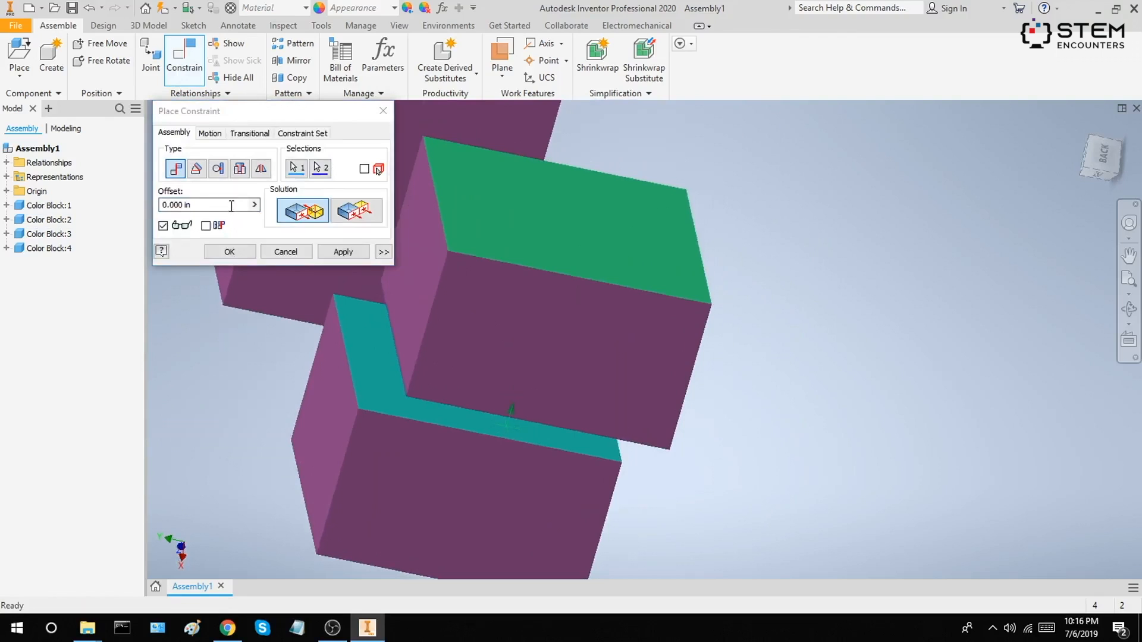
- Give the mate constraint between the two small blocks an offset of 1 in and apply it
{"action": "left_click_drag", "start_coordinate": [231, 206], "coordinate": [160, 208]}
{"action": "scroll", "coordinate": [803, 325], "scroll_direction": "up", "scroll_amount": 1}
{"action": "middle_click_drag", "start_coordinate": [804, 324], "coordinate": [912, 268]}
{"action": "key", "text": "1"}
{"action": "left_click_drag", "start_coordinate": [228, 204], "coordinate": [171, 208]}
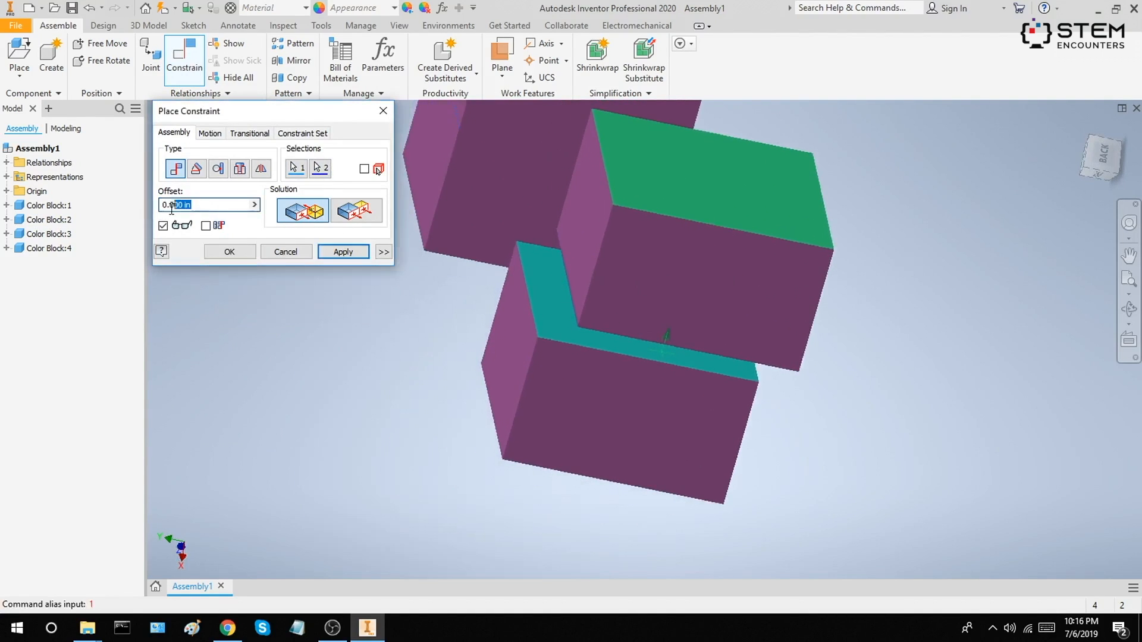
{"action": "middle_click_drag", "start_coordinate": [595, 333], "coordinate": [851, 359], "text": "shift"}
{"action": "left_click", "coordinate": [342, 251]}
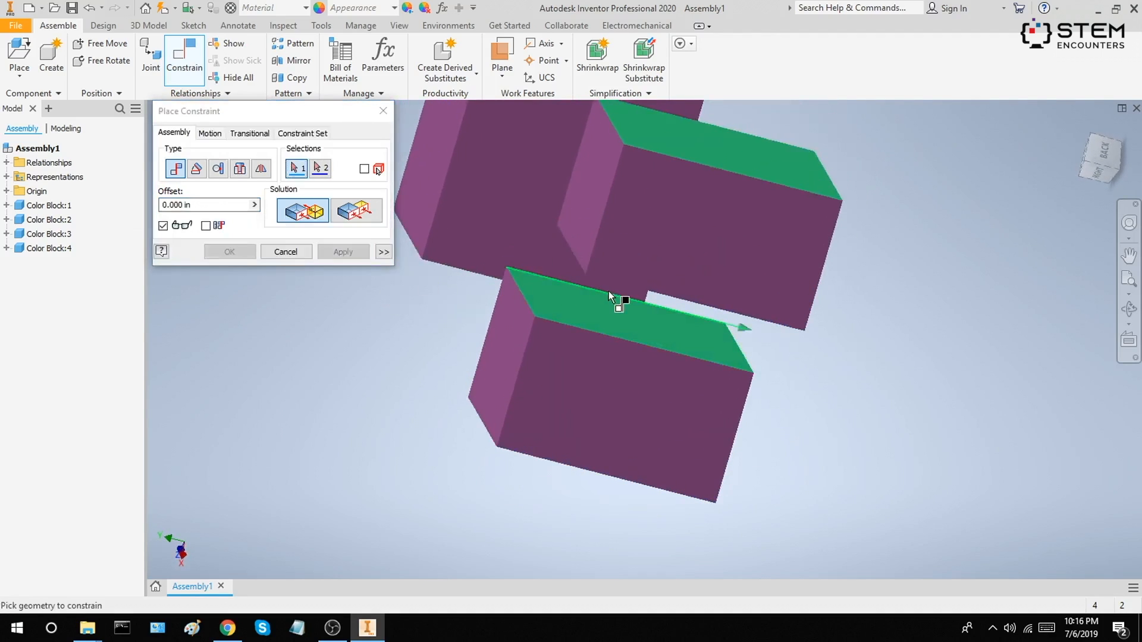
{"action": "key", "text": "Escape"}
- Move the two fully constrained small blocks and view them from several angles to test whether they travel together
{"action": "scroll", "coordinate": [630, 312], "scroll_direction": "up", "scroll_amount": 4}
{"action": "middle_click_drag", "start_coordinate": [632, 314], "coordinate": [688, 349], "text": "shift"}
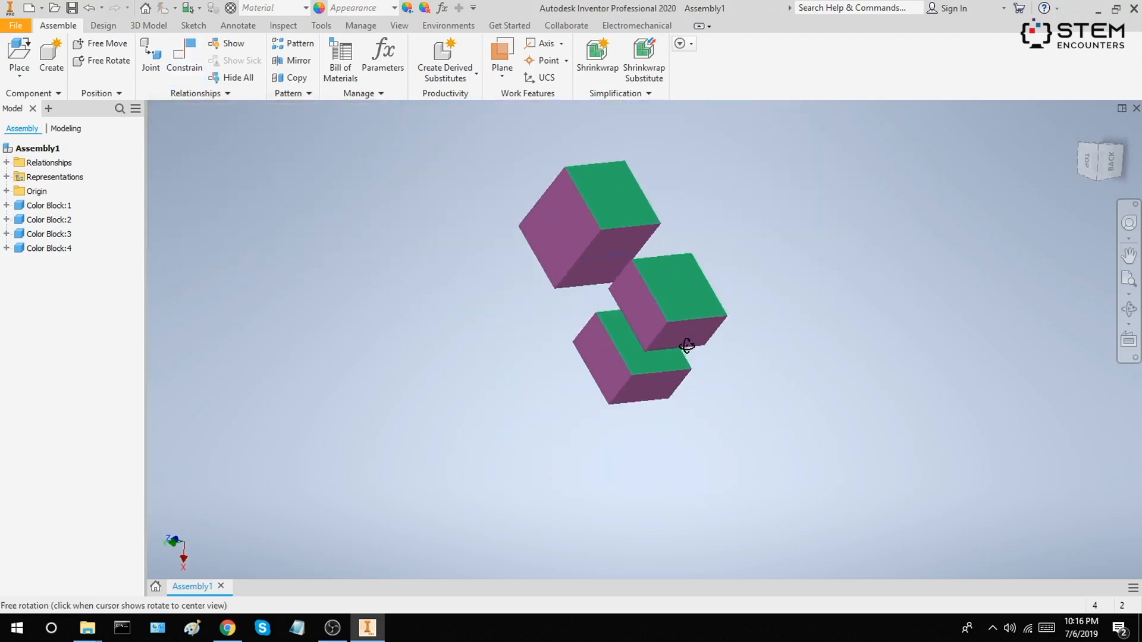
{"action": "left_click_drag", "start_coordinate": [639, 373], "coordinate": [678, 385]}
{"action": "middle_click_drag", "start_coordinate": [806, 356], "coordinate": [755, 352], "text": "shift"}
{"action": "scroll", "coordinate": [751, 319], "scroll_direction": "down", "scroll_amount": 3}
{"action": "scroll", "coordinate": [743, 319], "scroll_direction": "up", "scroll_amount": 2}
{"action": "scroll", "coordinate": [716, 371], "scroll_direction": "down", "scroll_amount": 4}
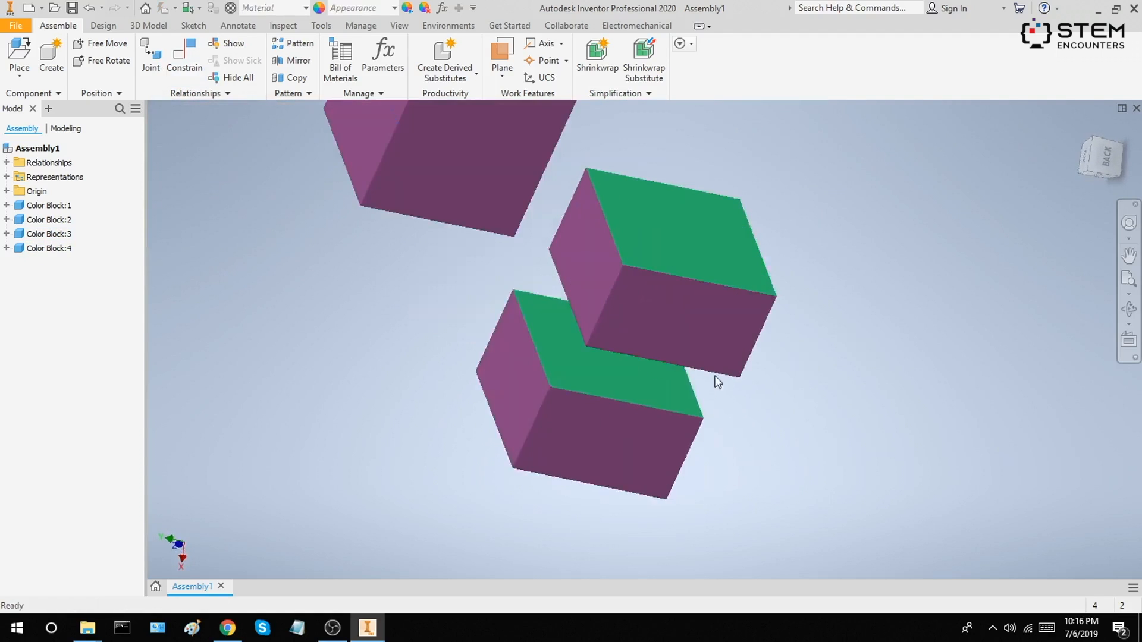
{"action": "mouse_move", "coordinate": [625, 372]}
{"action": "left_mouse_down"}
{"action": "mouse_move", "coordinate": [623, 323]}
{"action": "mouse_move", "coordinate": [603, 414]}
{"action": "mouse_move", "coordinate": [595, 385]}
{"action": "mouse_move", "coordinate": [619, 446]}
{"action": "mouse_move", "coordinate": [628, 363]}
{"action": "left_mouse_up"}
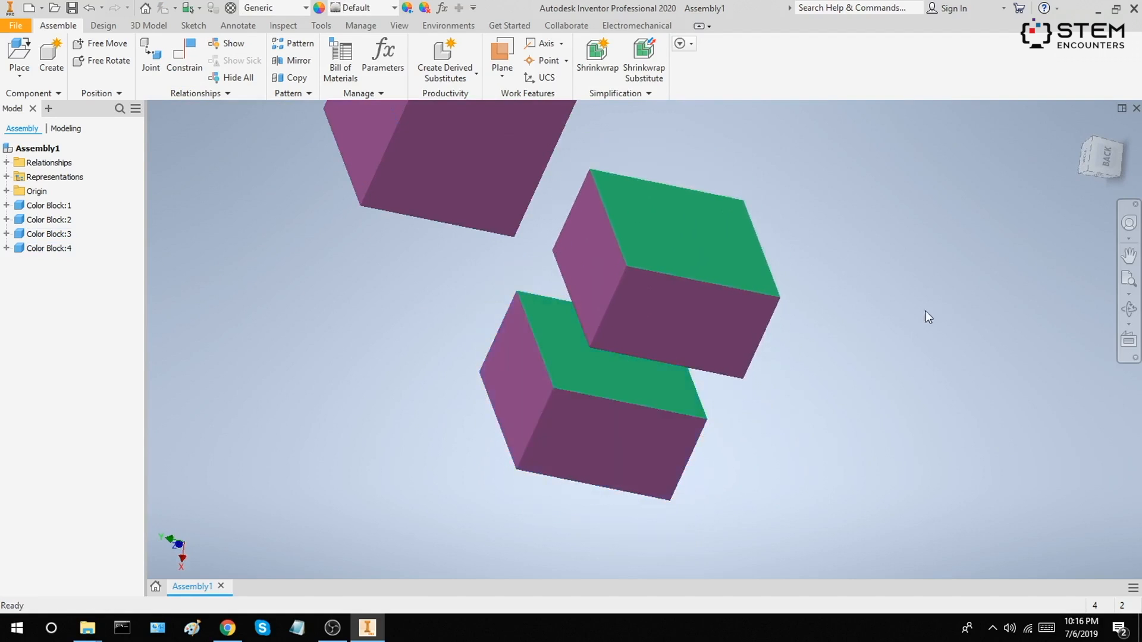
{"action": "middle_click_drag", "start_coordinate": [925, 311], "coordinate": [719, 375], "text": "shift"}
{"action": "left_click_drag", "start_coordinate": [654, 312], "coordinate": [619, 334]}
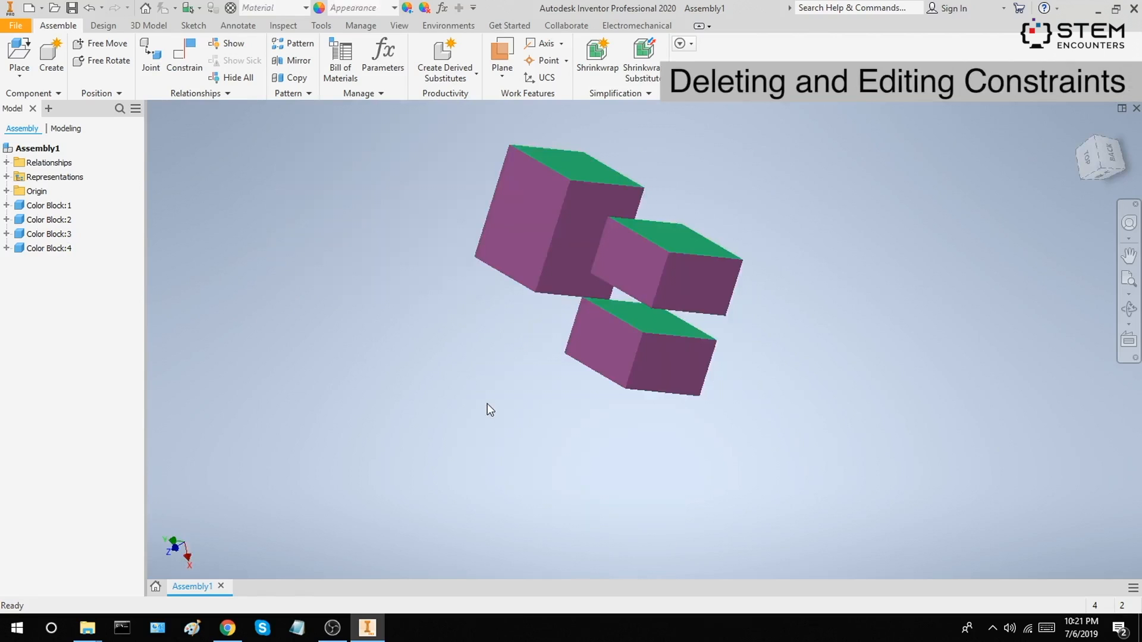
- Undo the mate constraint between the two small blocks together with the latest block moves
{"action": "middle_click_drag", "start_coordinate": [487, 404], "coordinate": [556, 426], "text": "shift"}
{"action": "middle_click_drag", "start_coordinate": [660, 454], "coordinate": [639, 446], "text": "shift"}
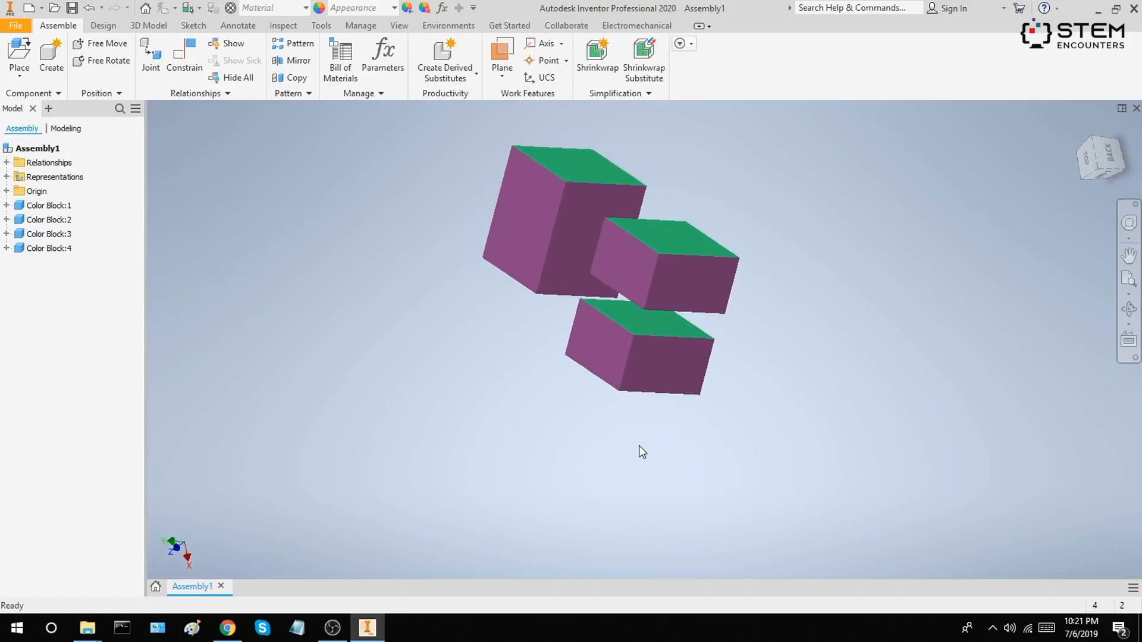
{"action": "key", "text": "ctrl+z"}
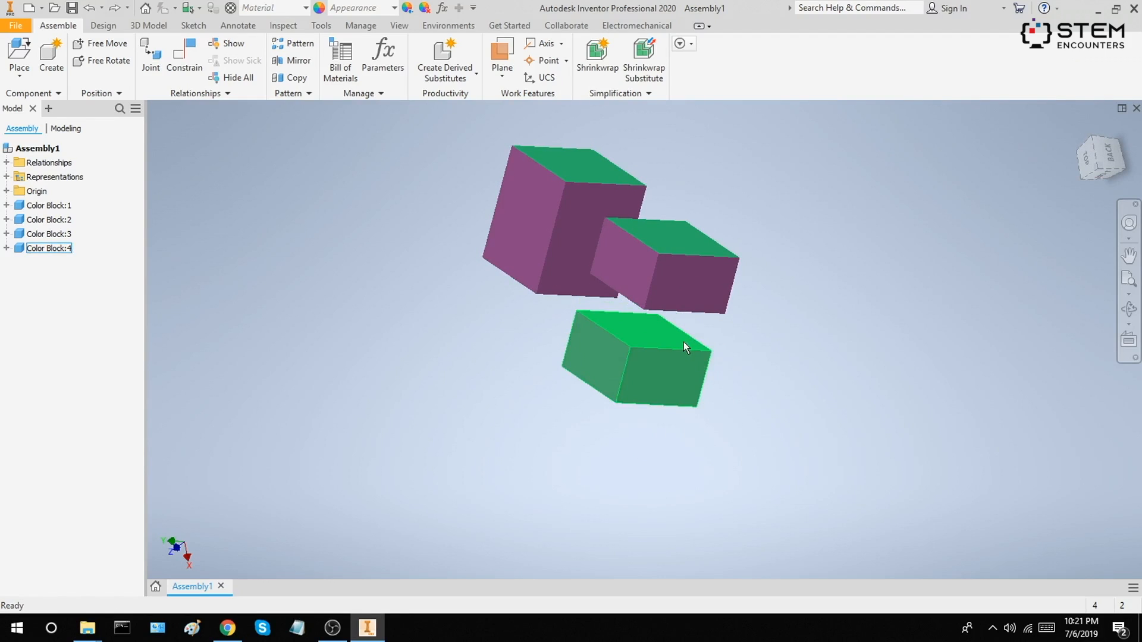
{"action": "key", "text": "ctrl+z"}
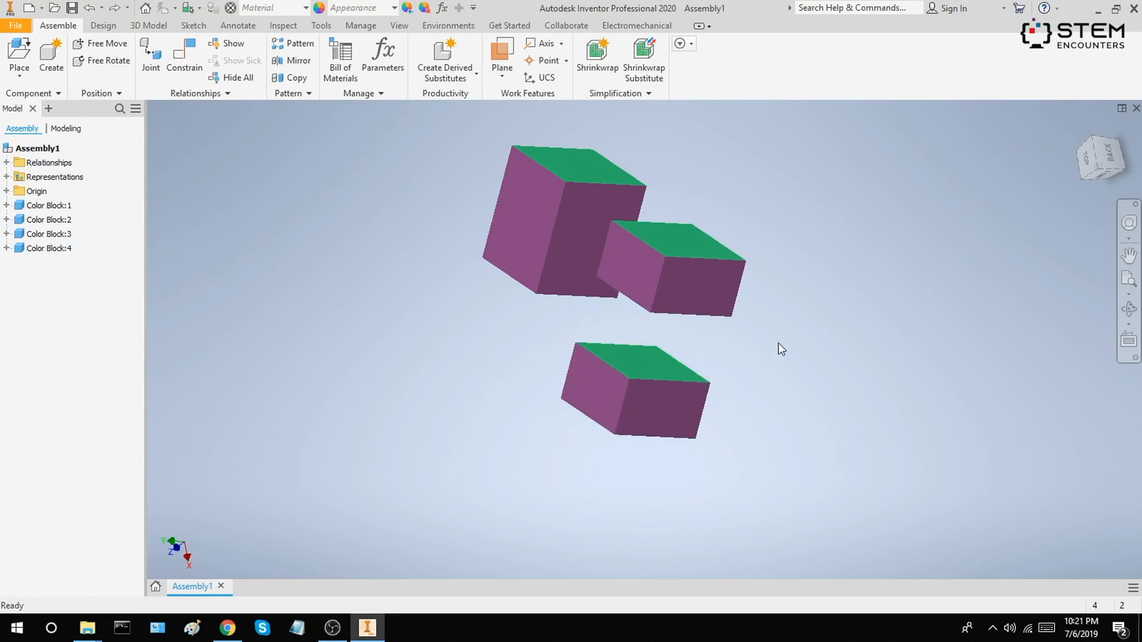
{"action": "key", "text": "ctrl+z"}
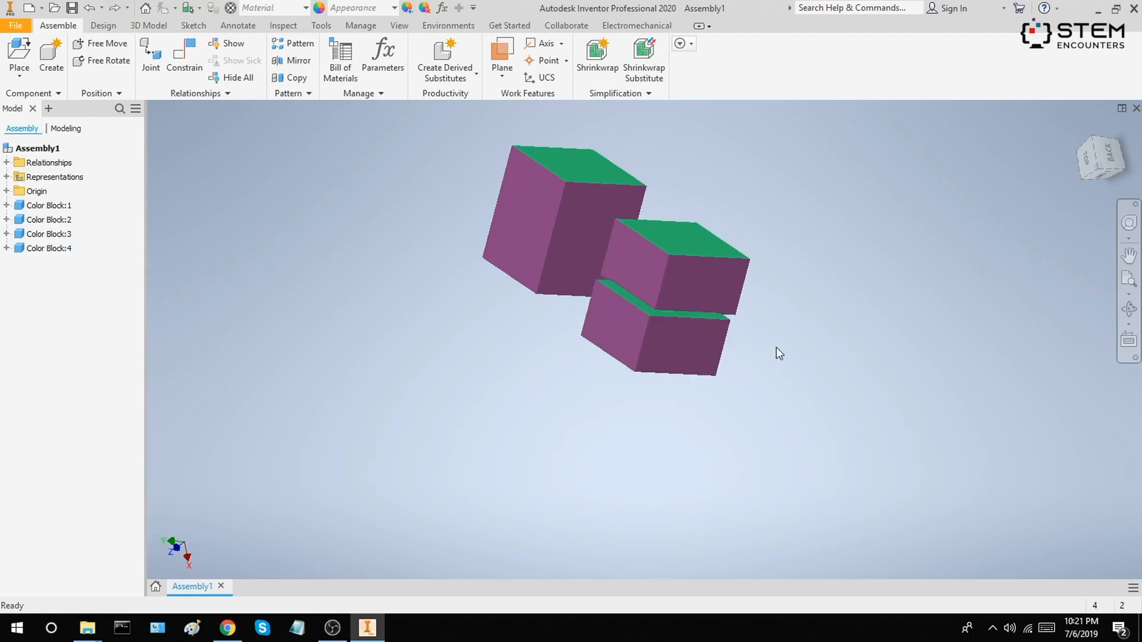
{"action": "mouse_move", "coordinate": [775, 349]}
{"action": "middle_mouse_down", "text": "shift"}
{"action": "mouse_move", "coordinate": [768, 333]}
{"action": "mouse_move", "coordinate": [758, 357]}
{"action": "middle_mouse_up", "text": "shift"}
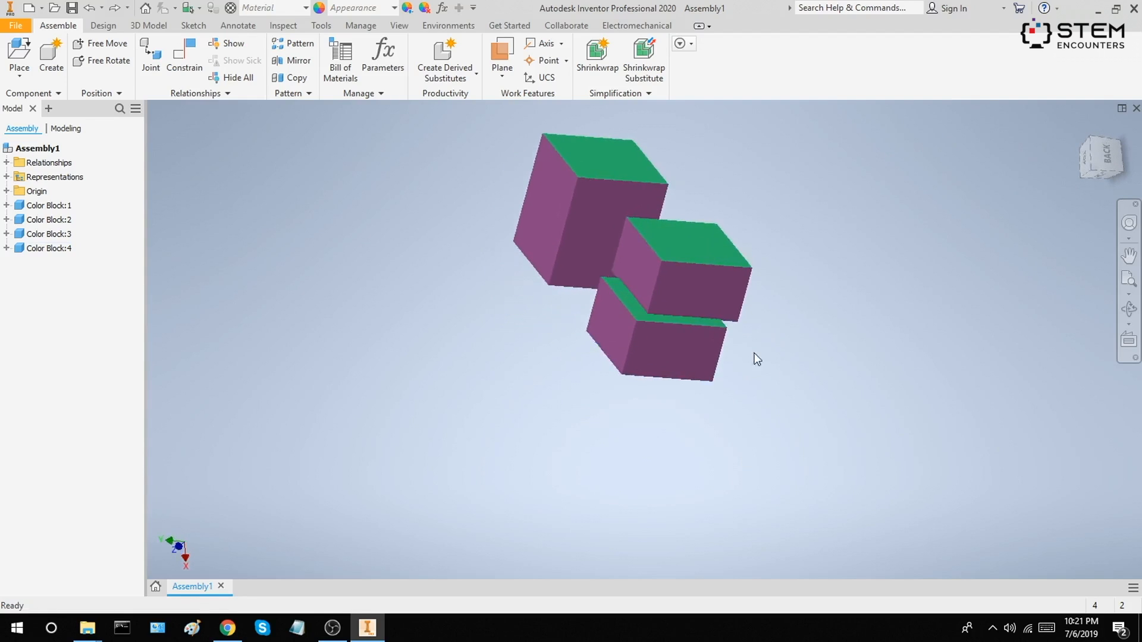
- Pull Color Block:4 down away from Color Block:3 and list the constraints attached to Color Block:4
{"action": "left_click_drag", "start_coordinate": [681, 331], "coordinate": [665, 374]}
{"action": "left_click_drag", "start_coordinate": [666, 375], "coordinate": [665, 375]}
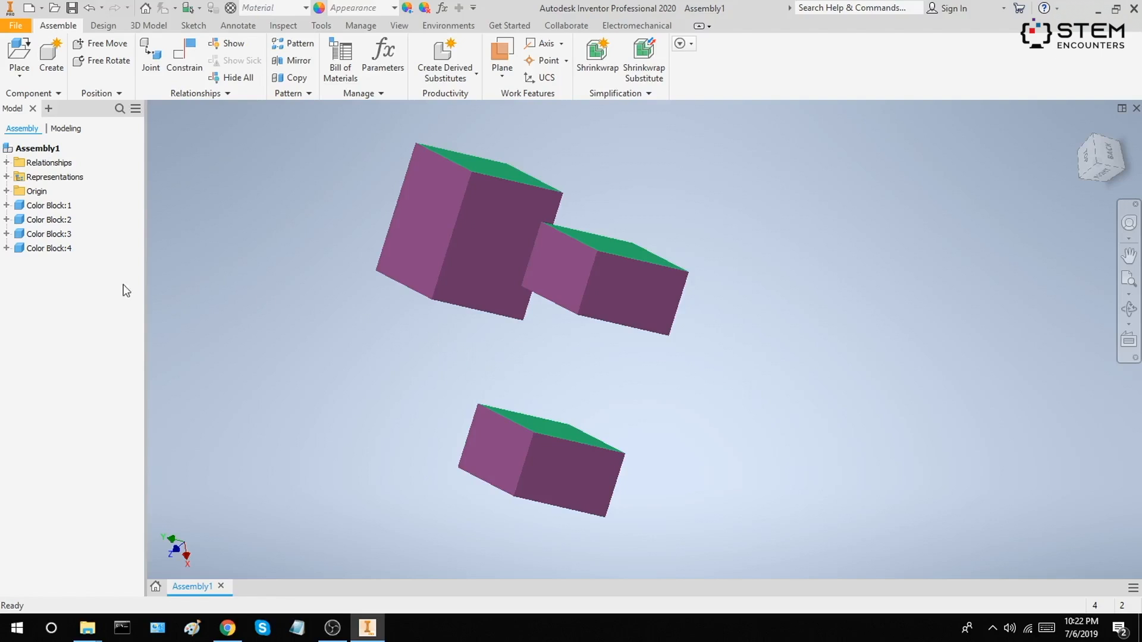
{"action": "left_click", "coordinate": [7, 249]}
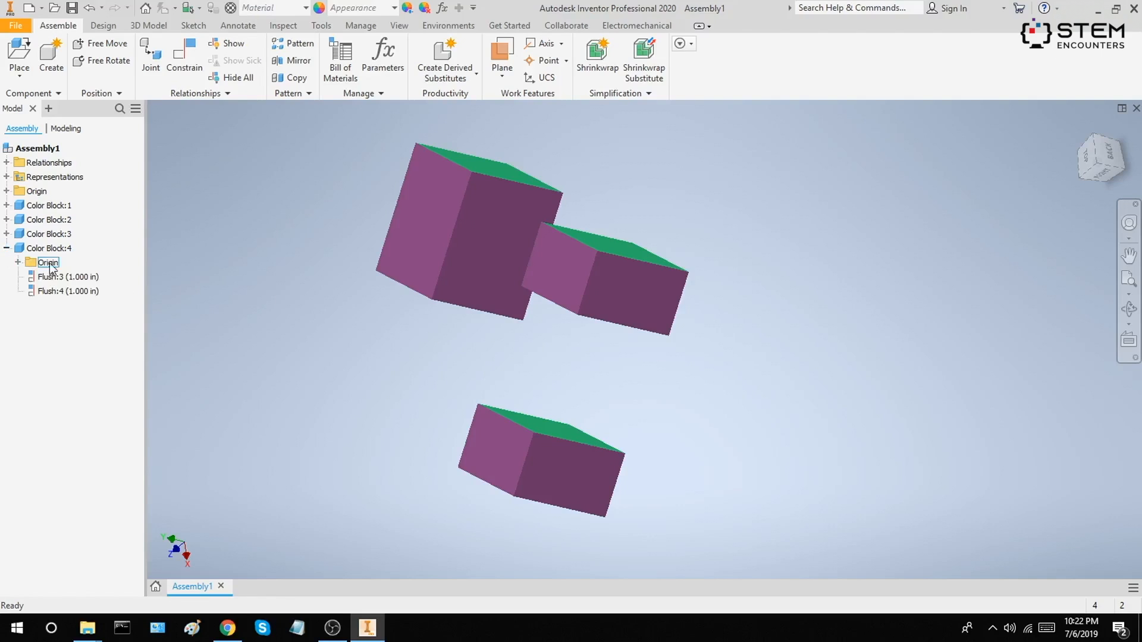
{"action": "middle_click_drag", "start_coordinate": [499, 301], "coordinate": [463, 334], "text": "shift"}
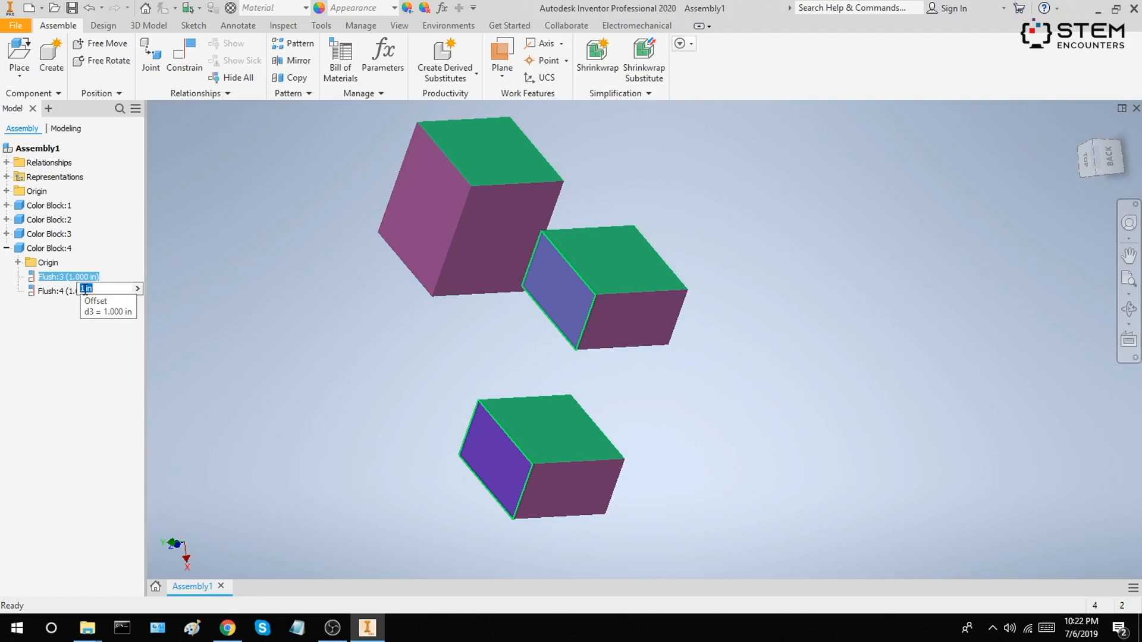
- Set the offset of the Flush:3 constraint to 0.25 in
{"action": "type", "text": "0.7"}
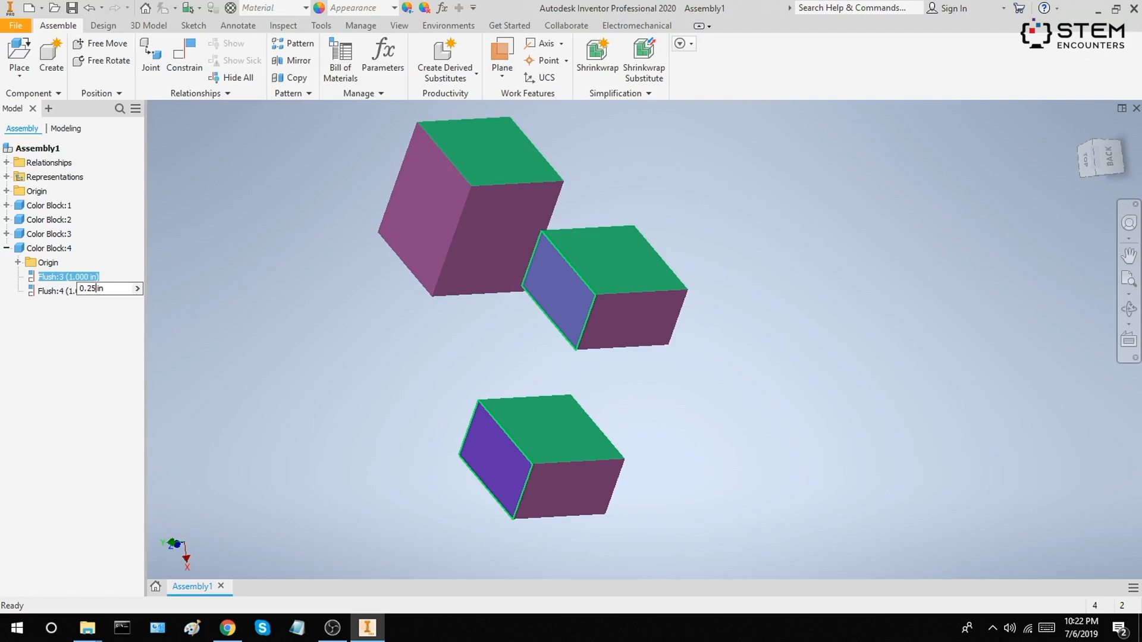
{"action": "key", "text": "Return"}
{"action": "left_click", "coordinate": [116, 388]}
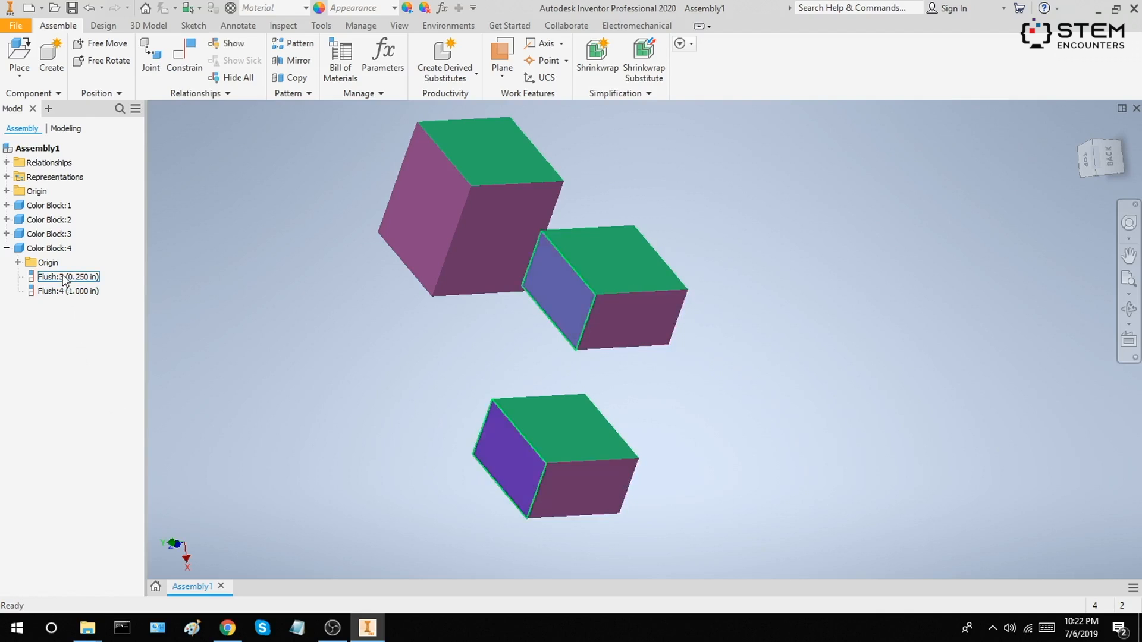
- Edit the Flush:3 constraint so its offset is 0 in
{"action": "right_click", "coordinate": [62, 275]}
{"action": "left_click", "coordinate": [94, 334]}
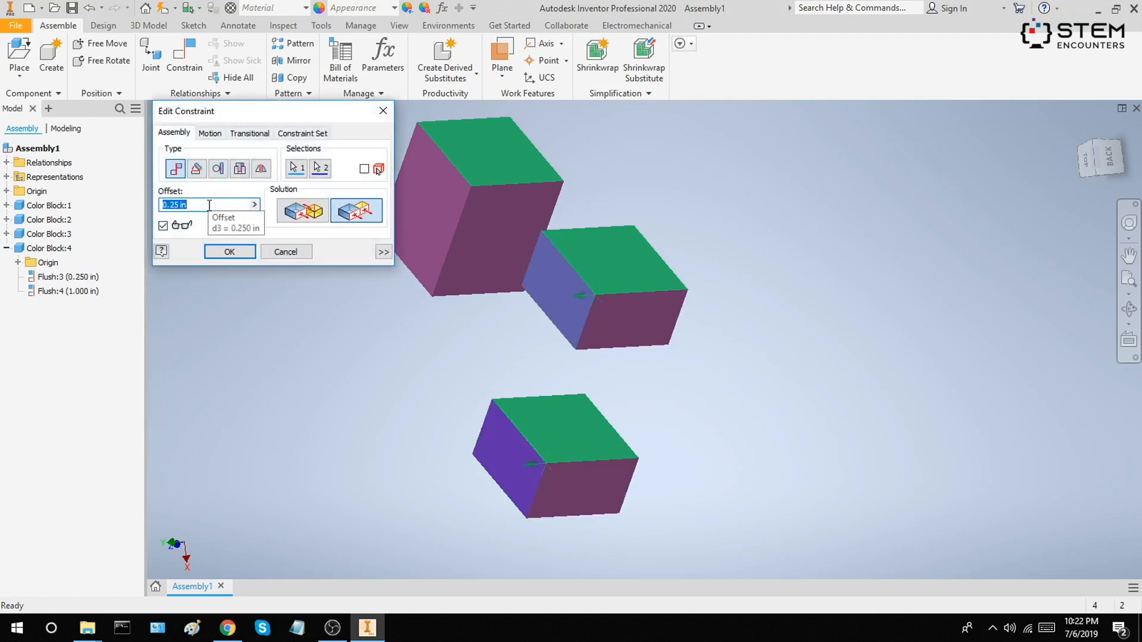
{"action": "left_click", "coordinate": [228, 252]}
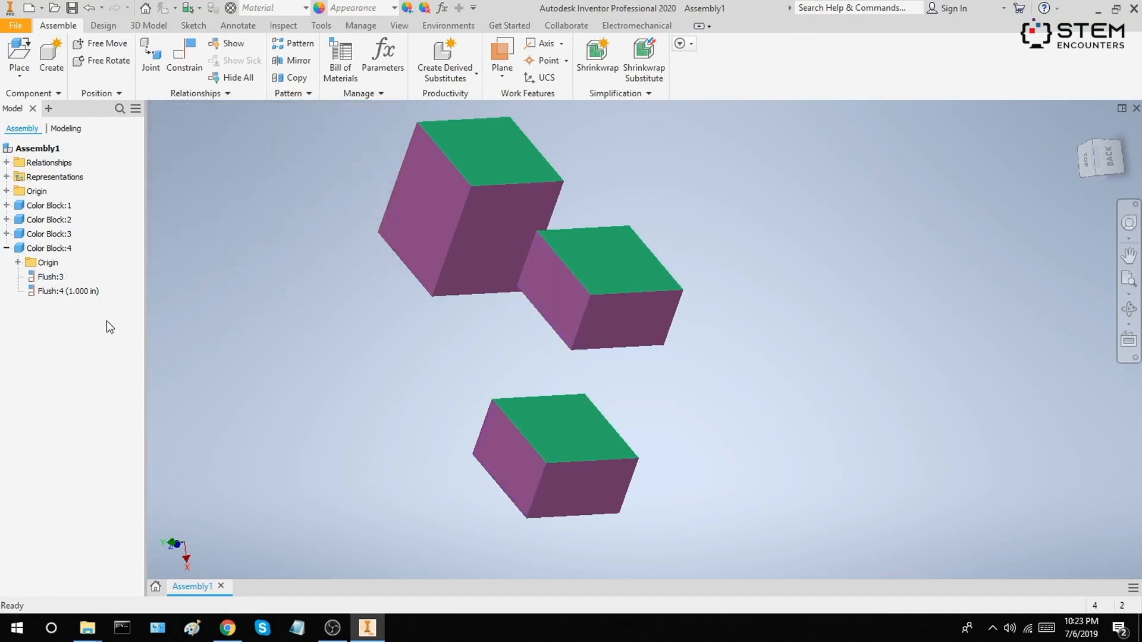
- Delete the Flush:4 constraint from Color Block:4 and move the upper small block to test the freed movement
{"action": "right_click", "coordinate": [67, 292]}
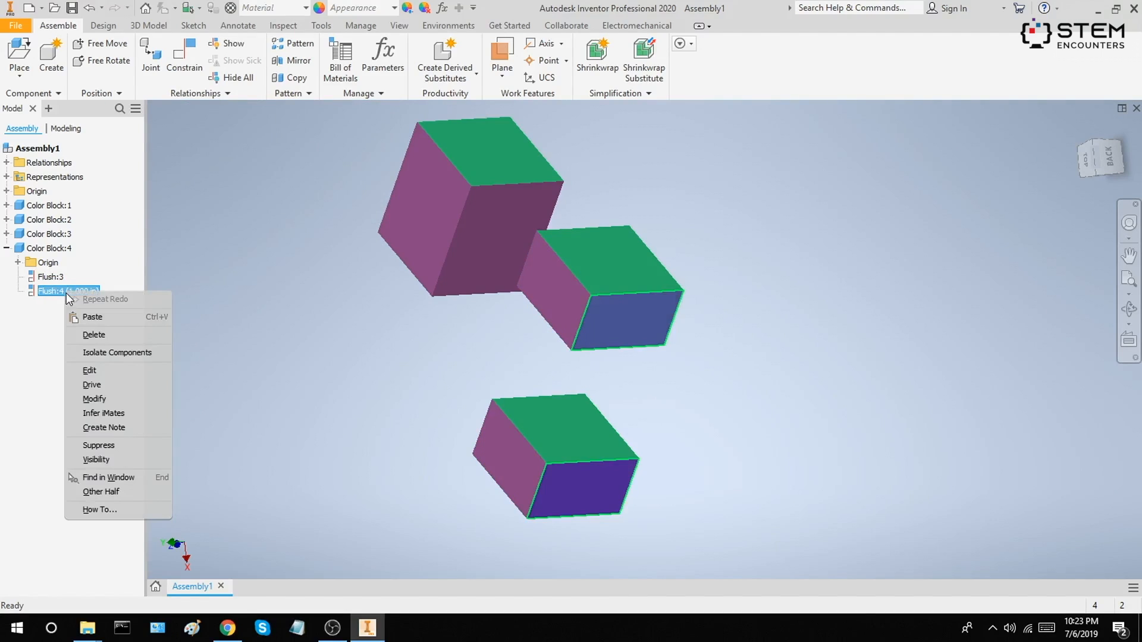
{"action": "left_click", "coordinate": [93, 335]}
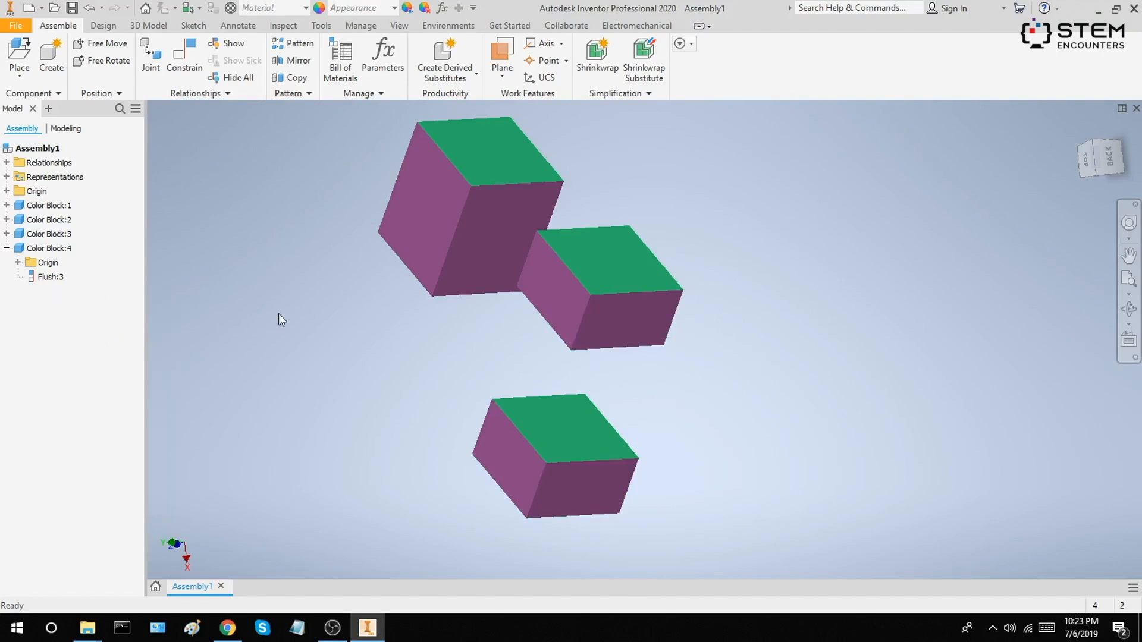
{"action": "left_click_drag", "start_coordinate": [591, 311], "coordinate": [701, 368]}
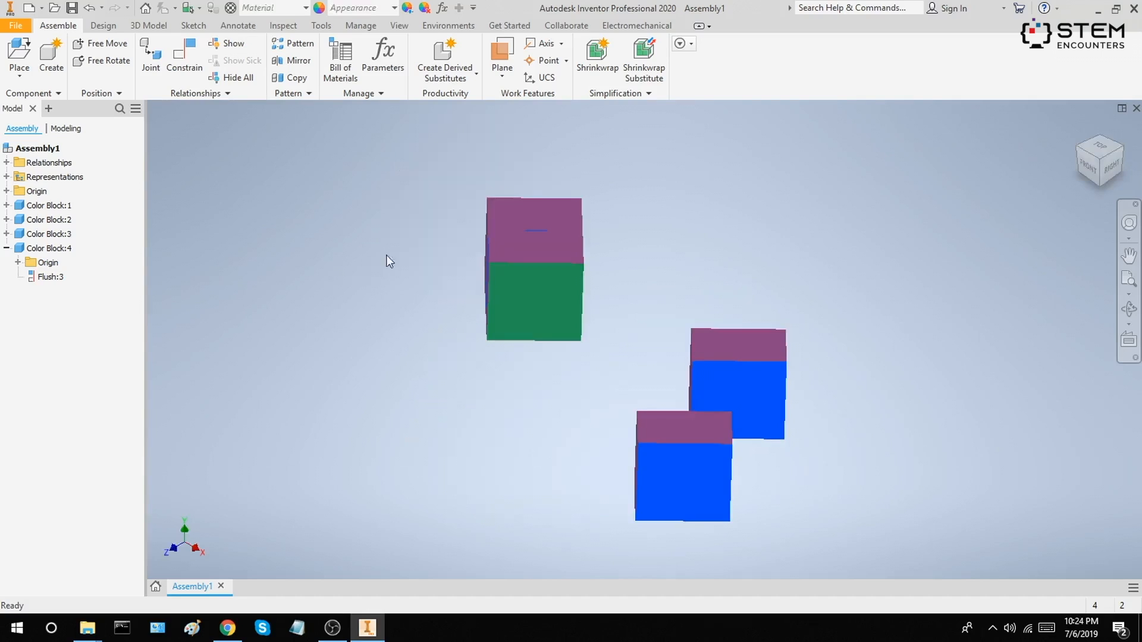
{"action": "middle_click_drag", "start_coordinate": [716, 201], "coordinate": [685, 233], "text": "shift"}
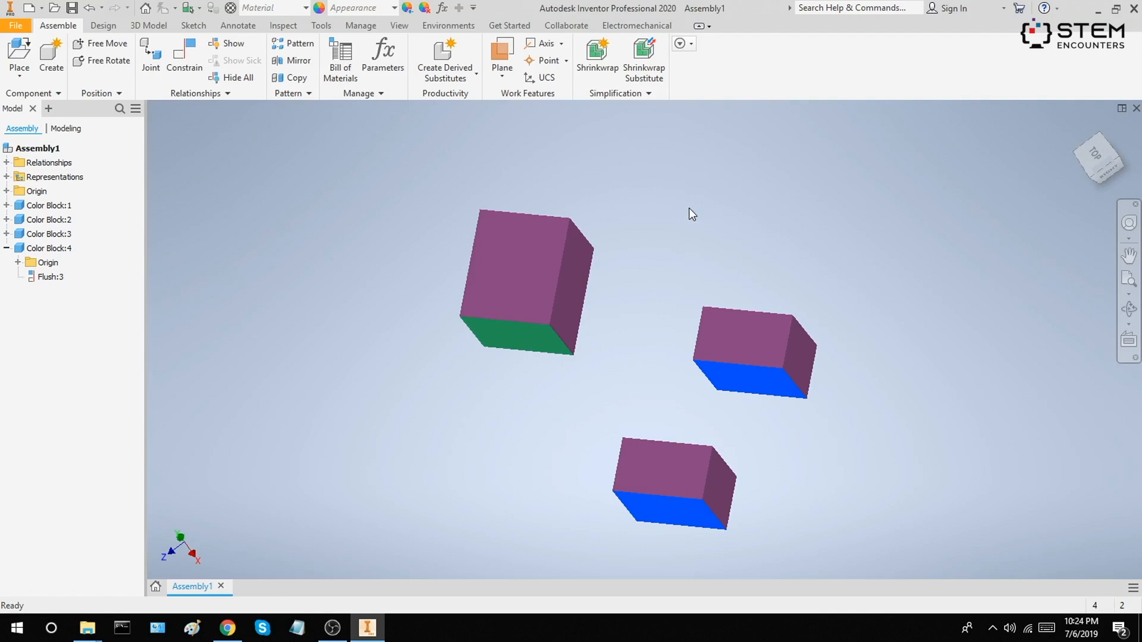
{"action": "middle_click_drag", "start_coordinate": [688, 208], "coordinate": [670, 235], "text": "shift"}
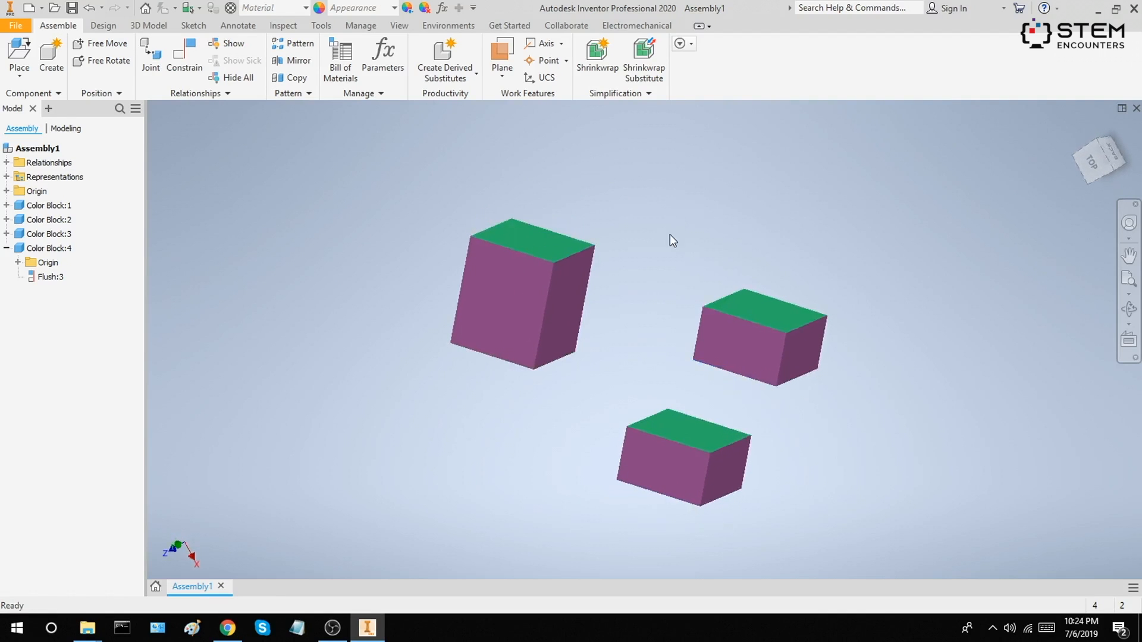